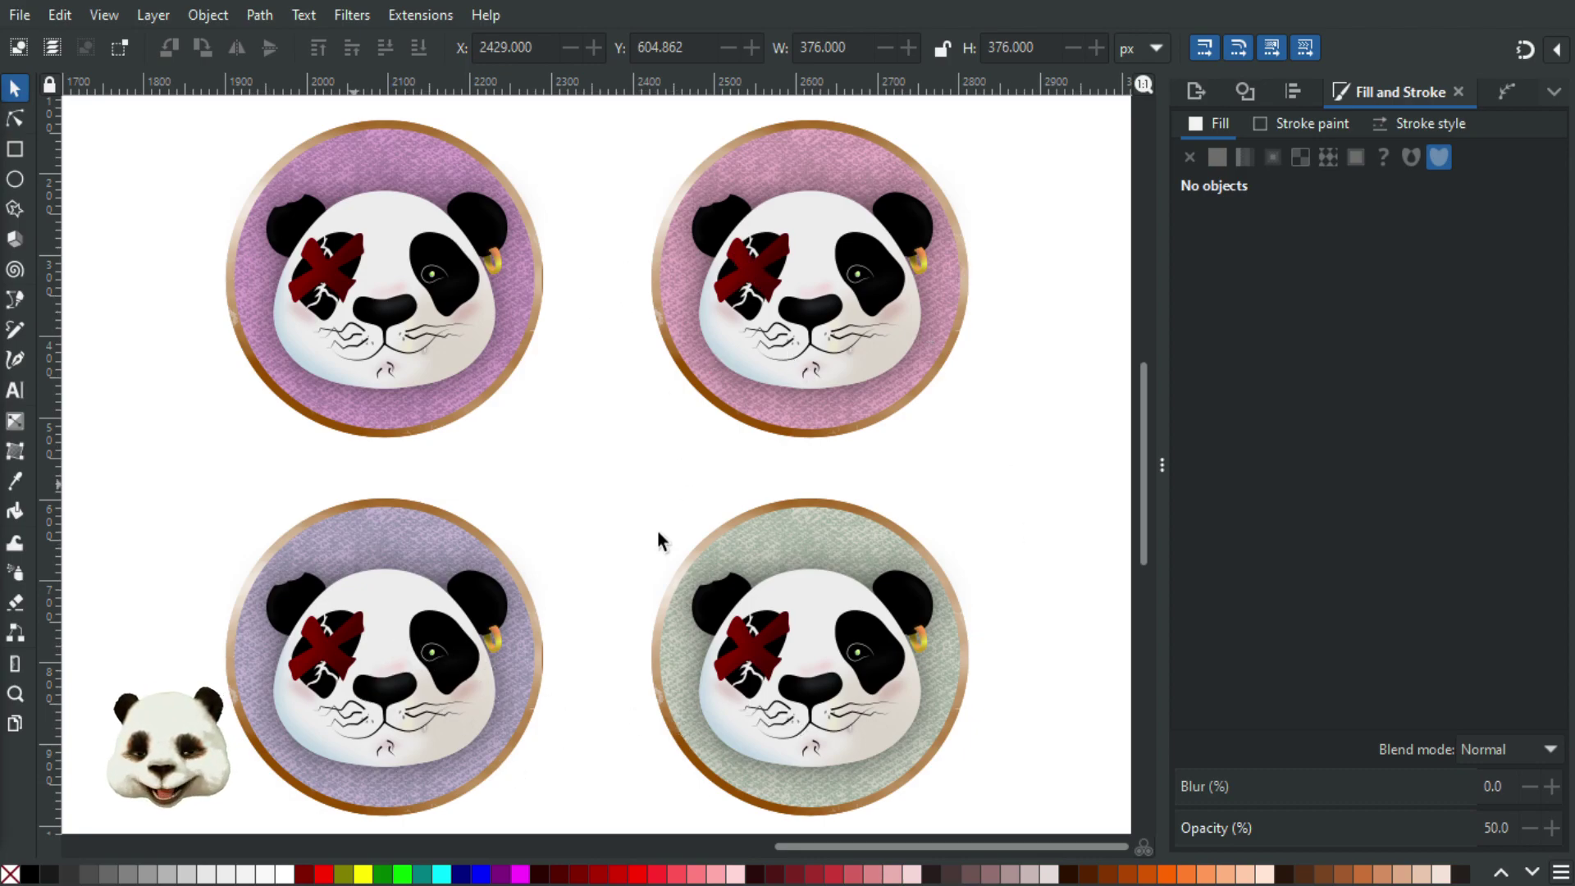
Inspect the badge's paths with the Node tool, selecting the gold outer ring.
scroll(254, 253, up, 3)
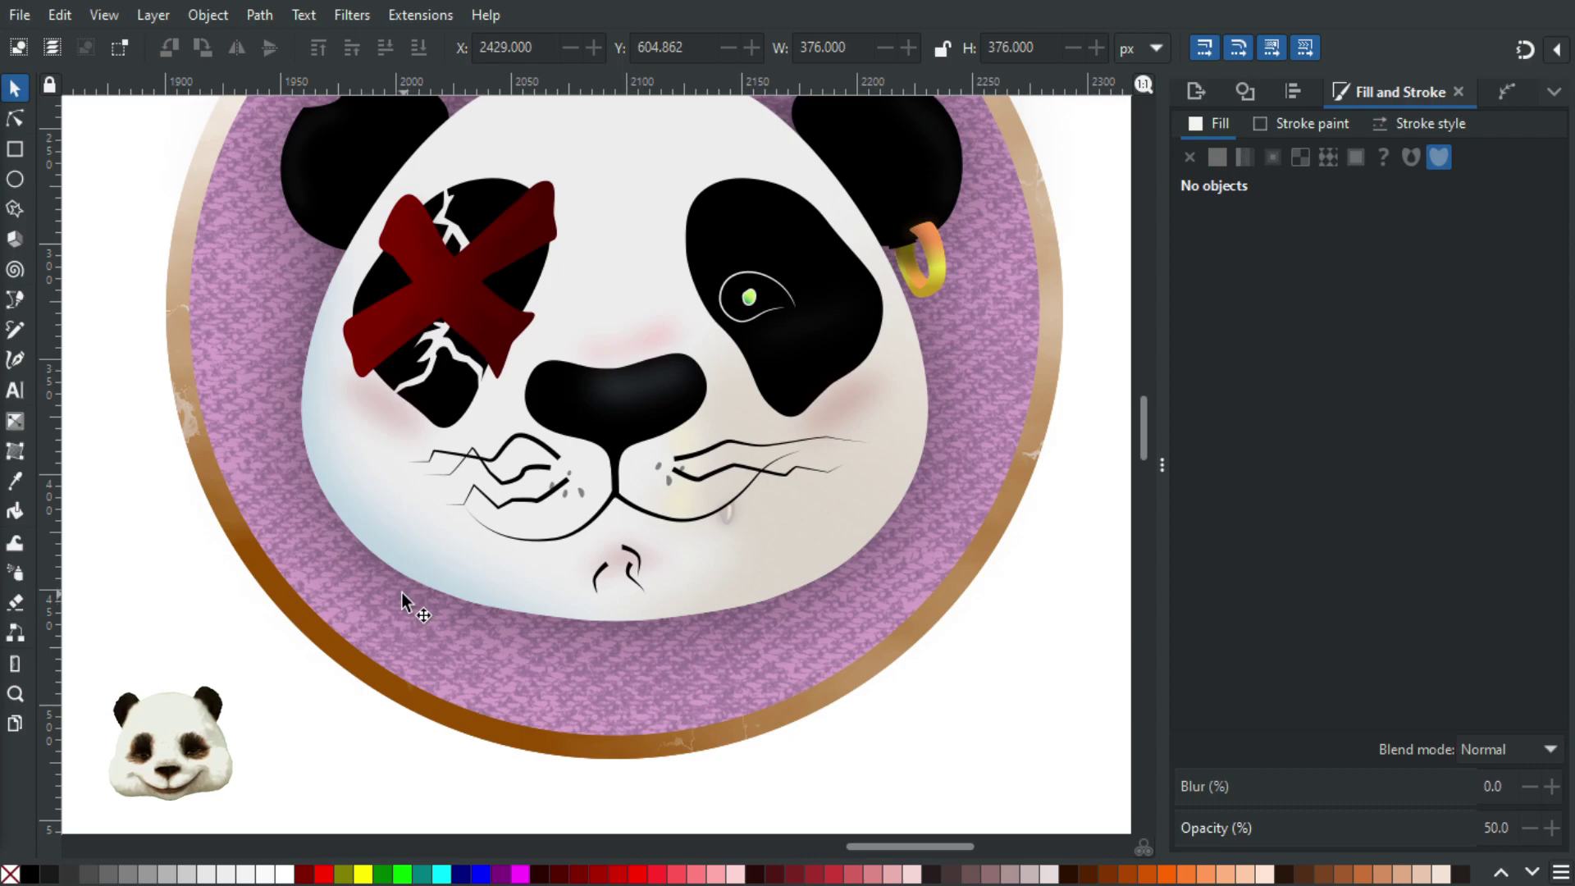
click(15, 119)
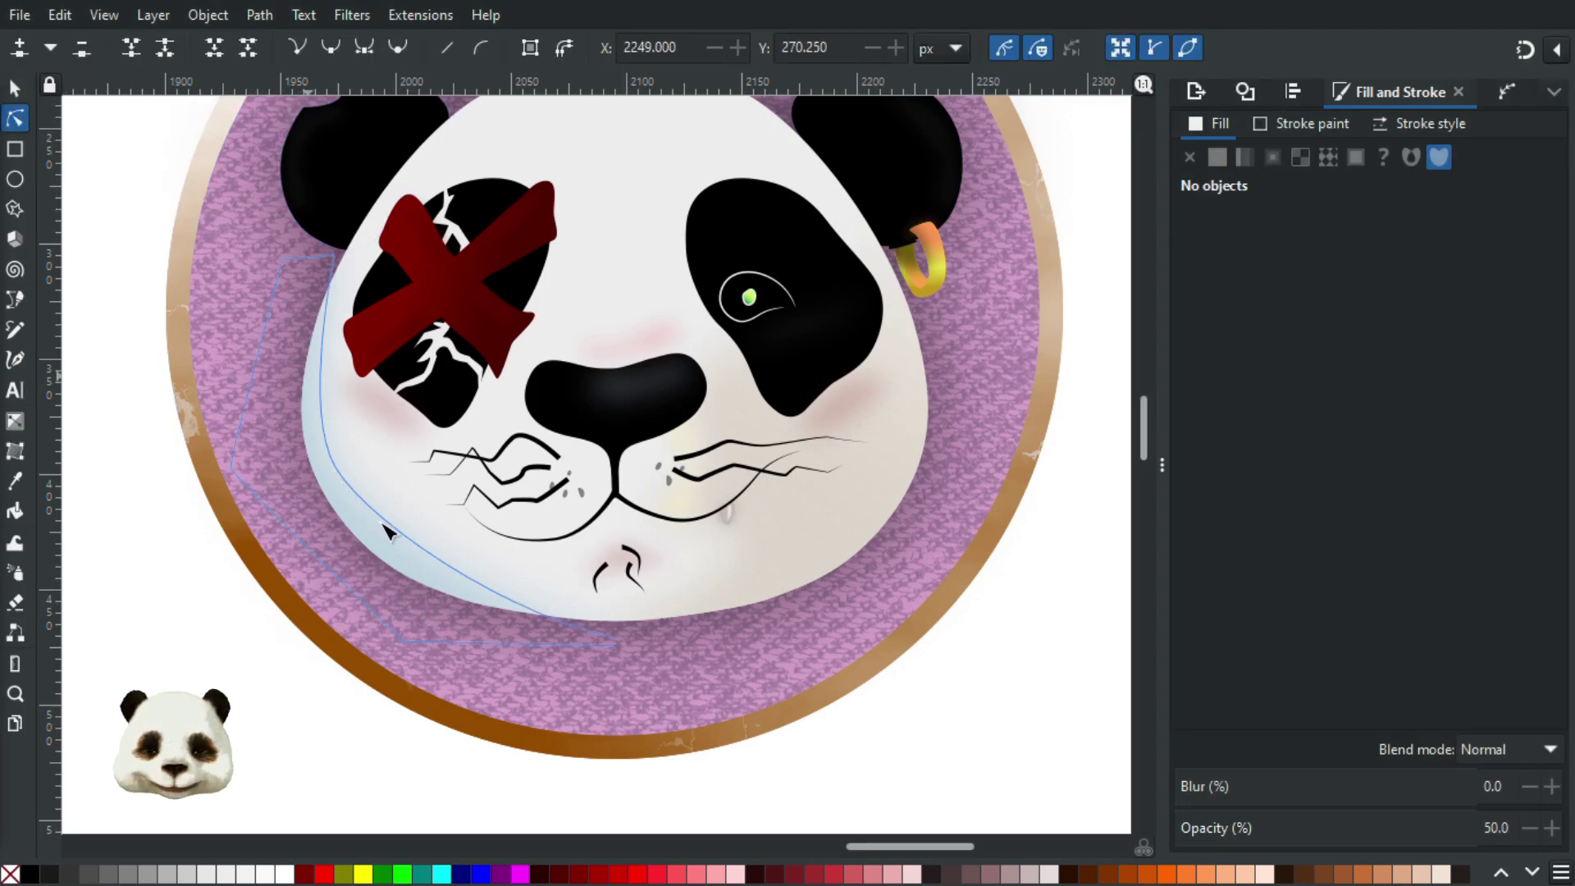
scroll(361, 488, down, 2)
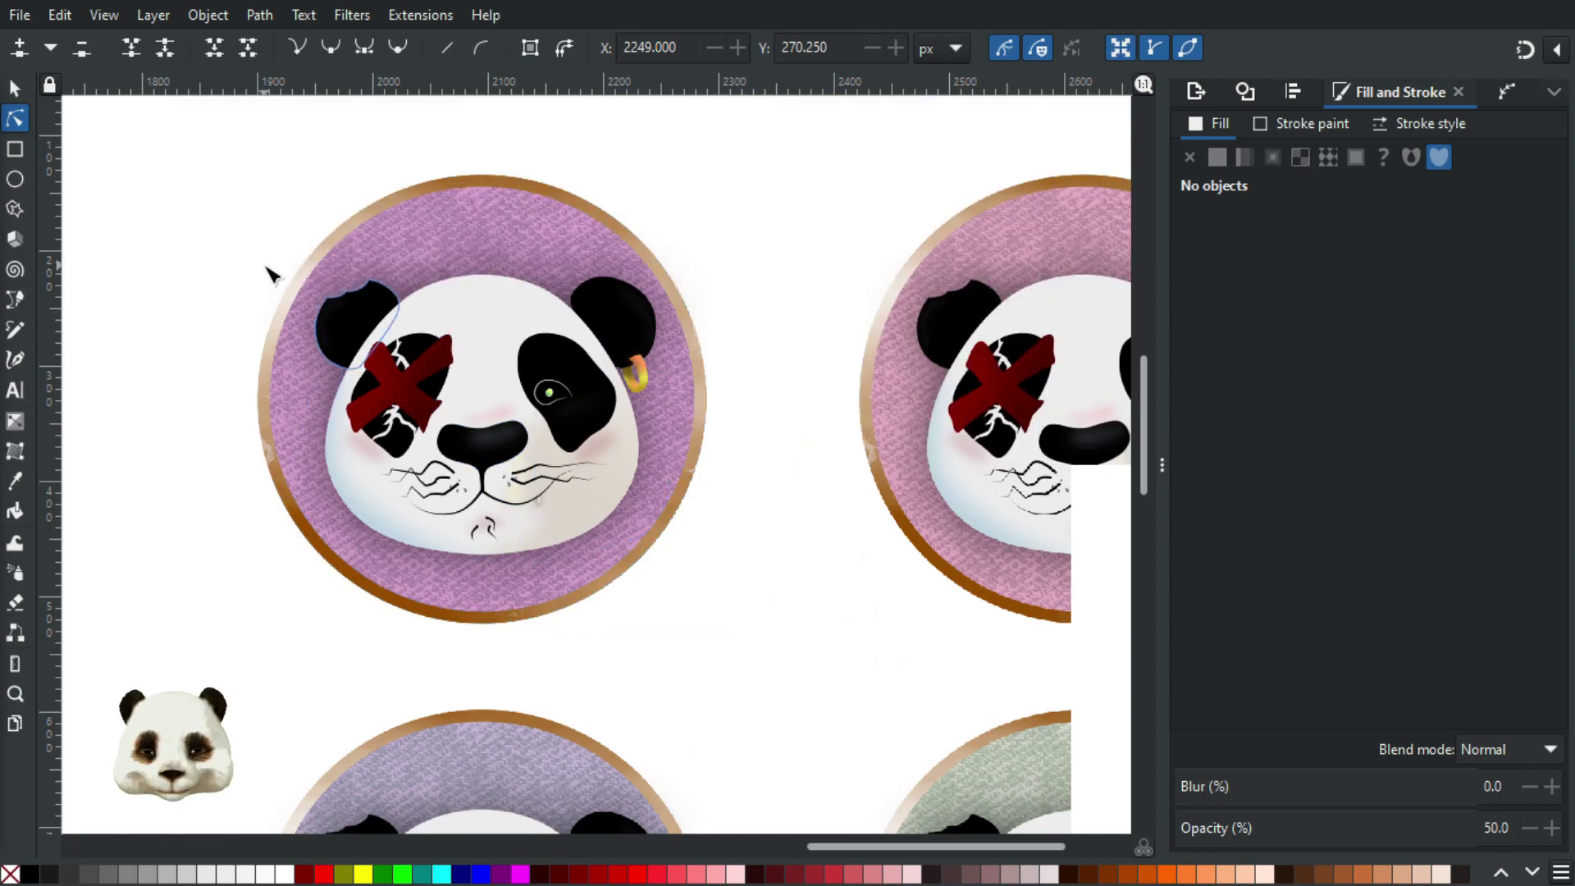
scroll(275, 266, up, 2)
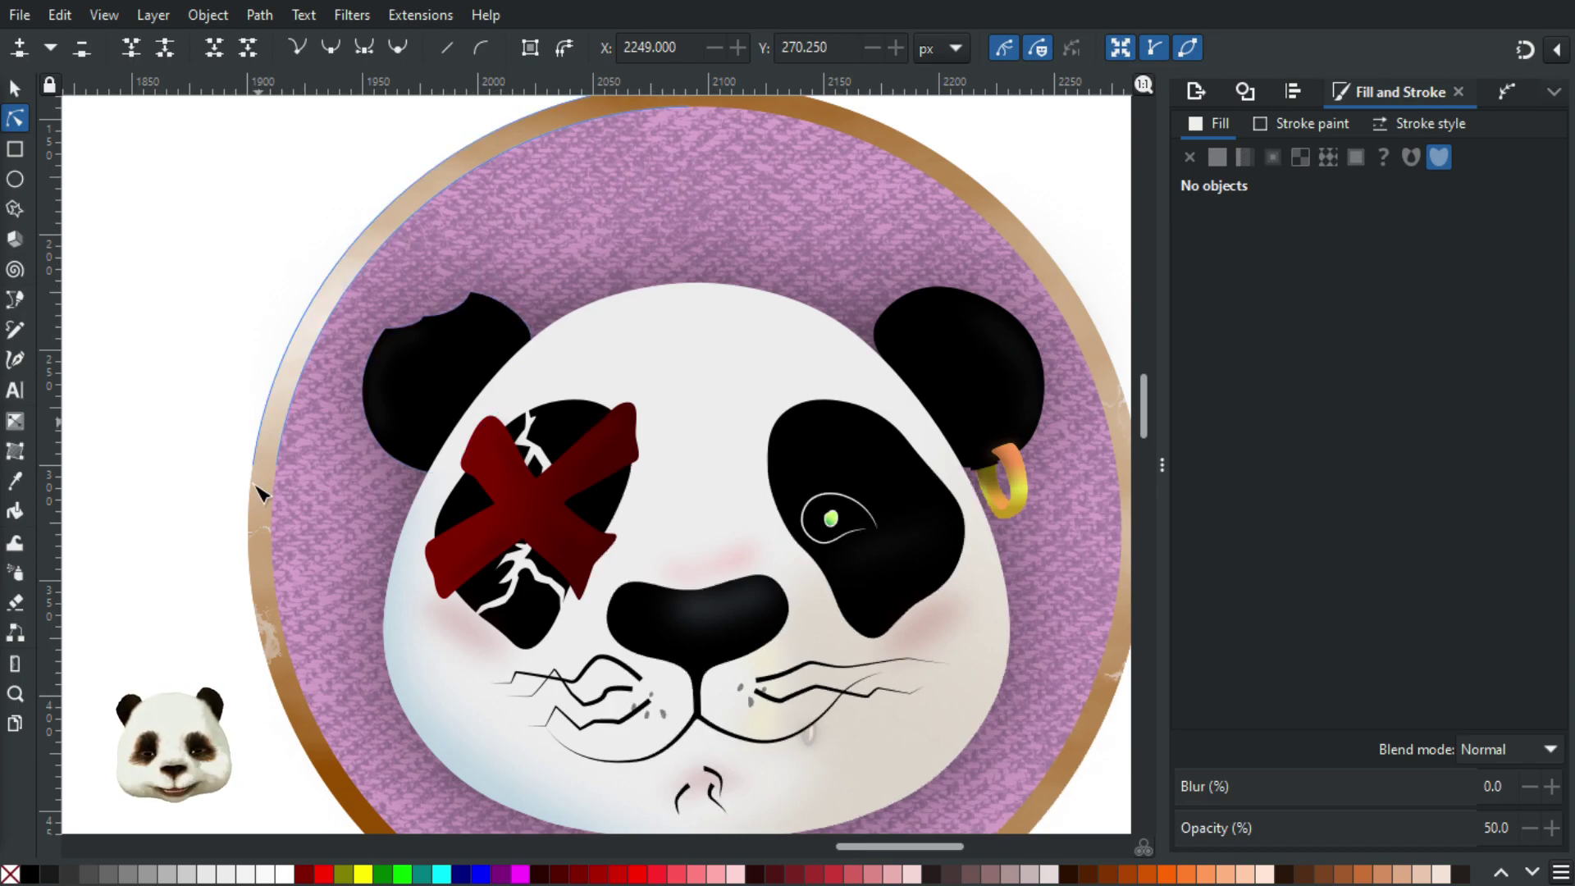
click(272, 502)
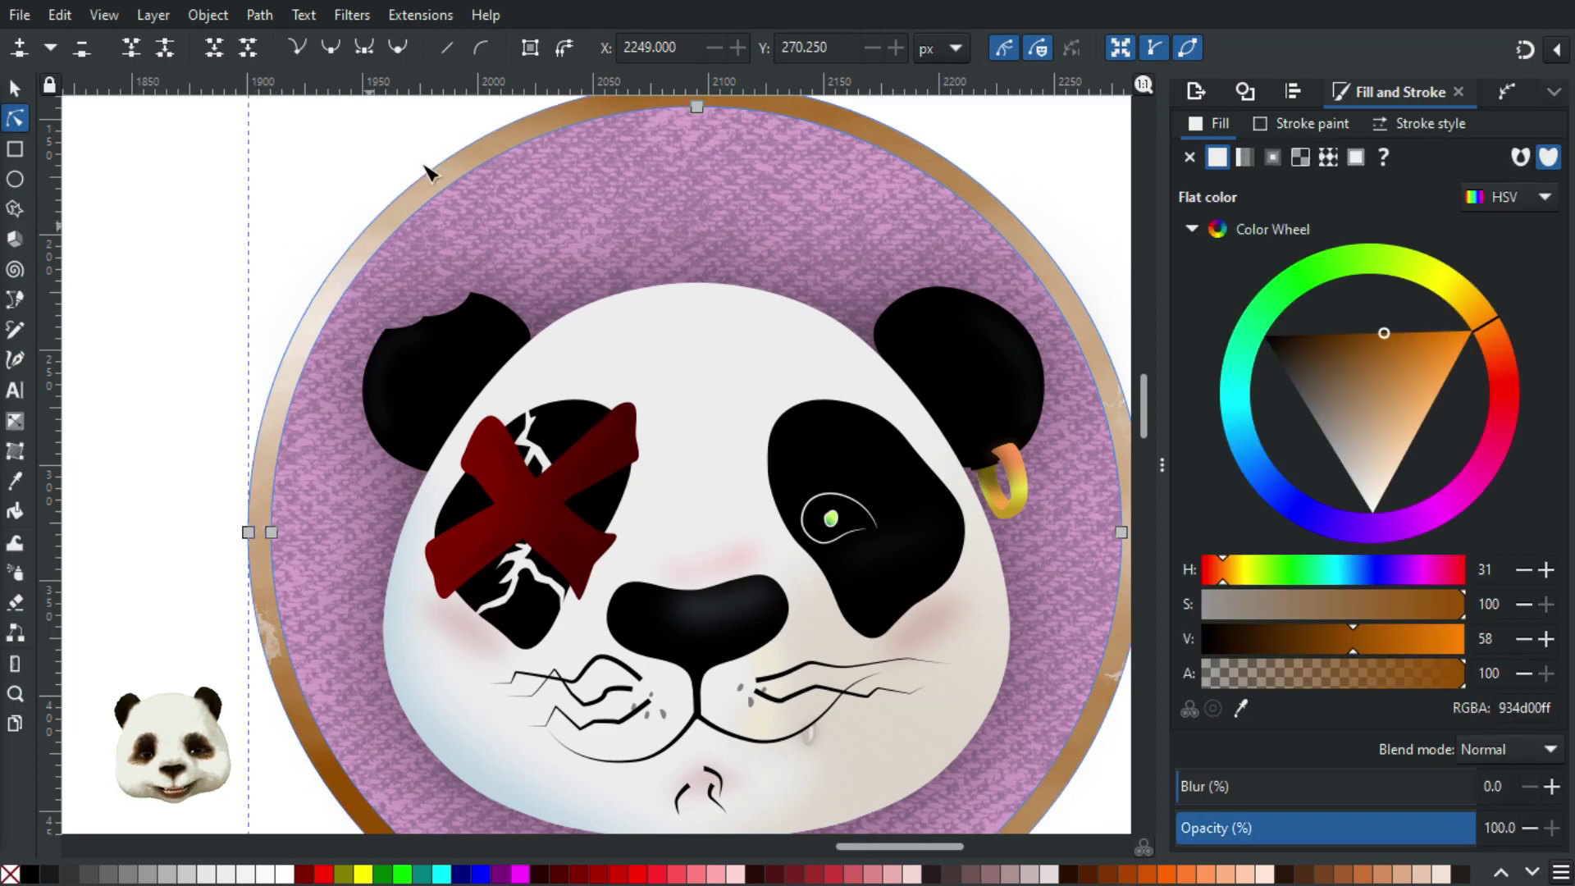
Review the drawing's filters in the Filter Editor.
click(351, 15)
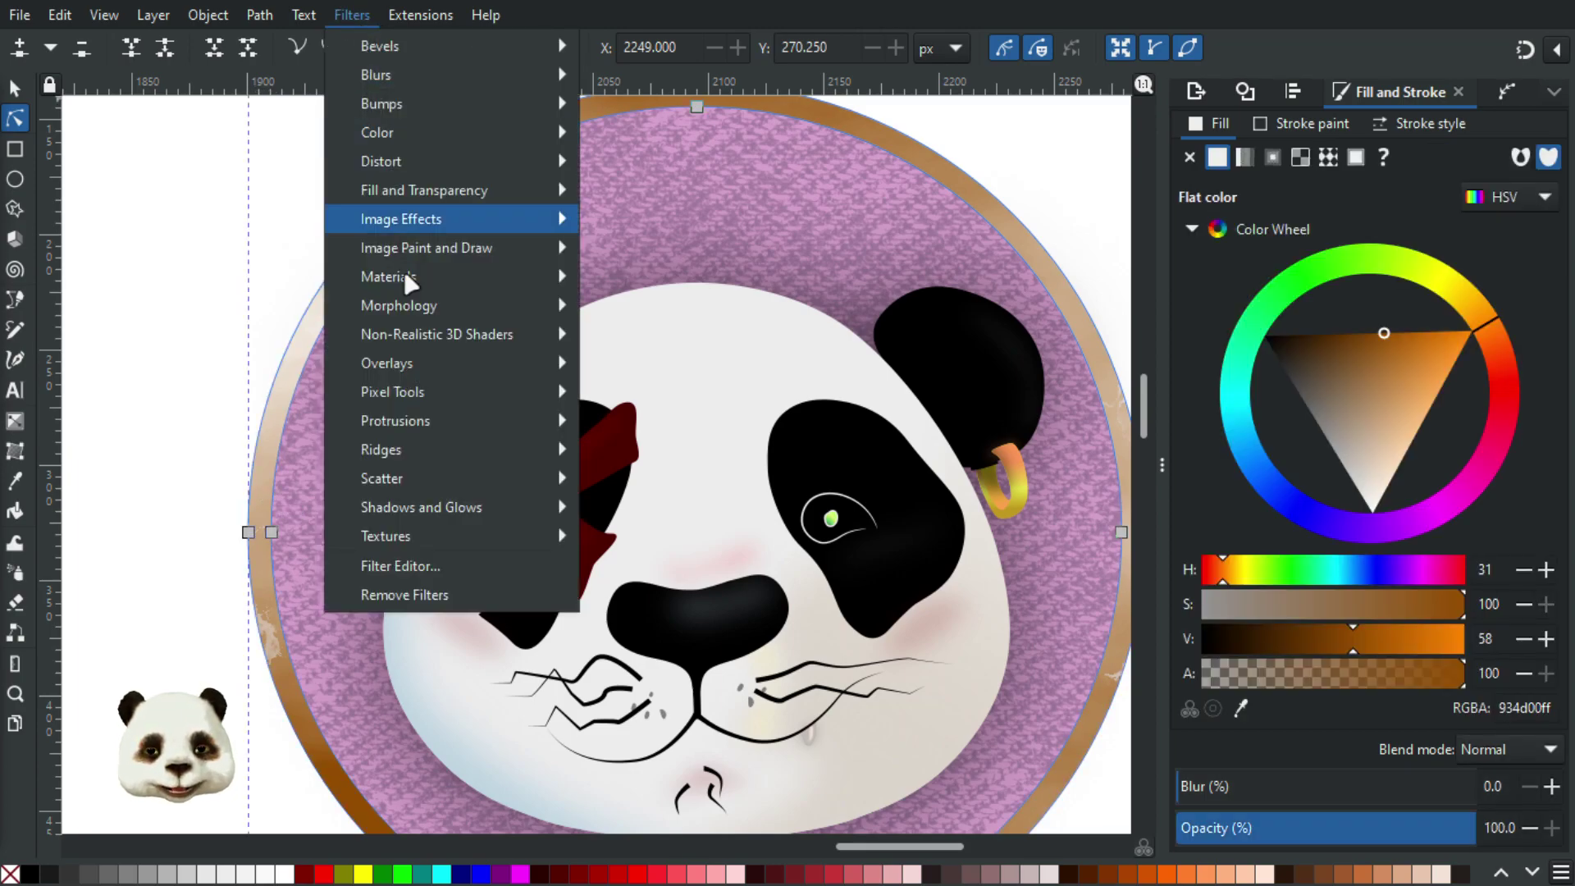
click(447, 577)
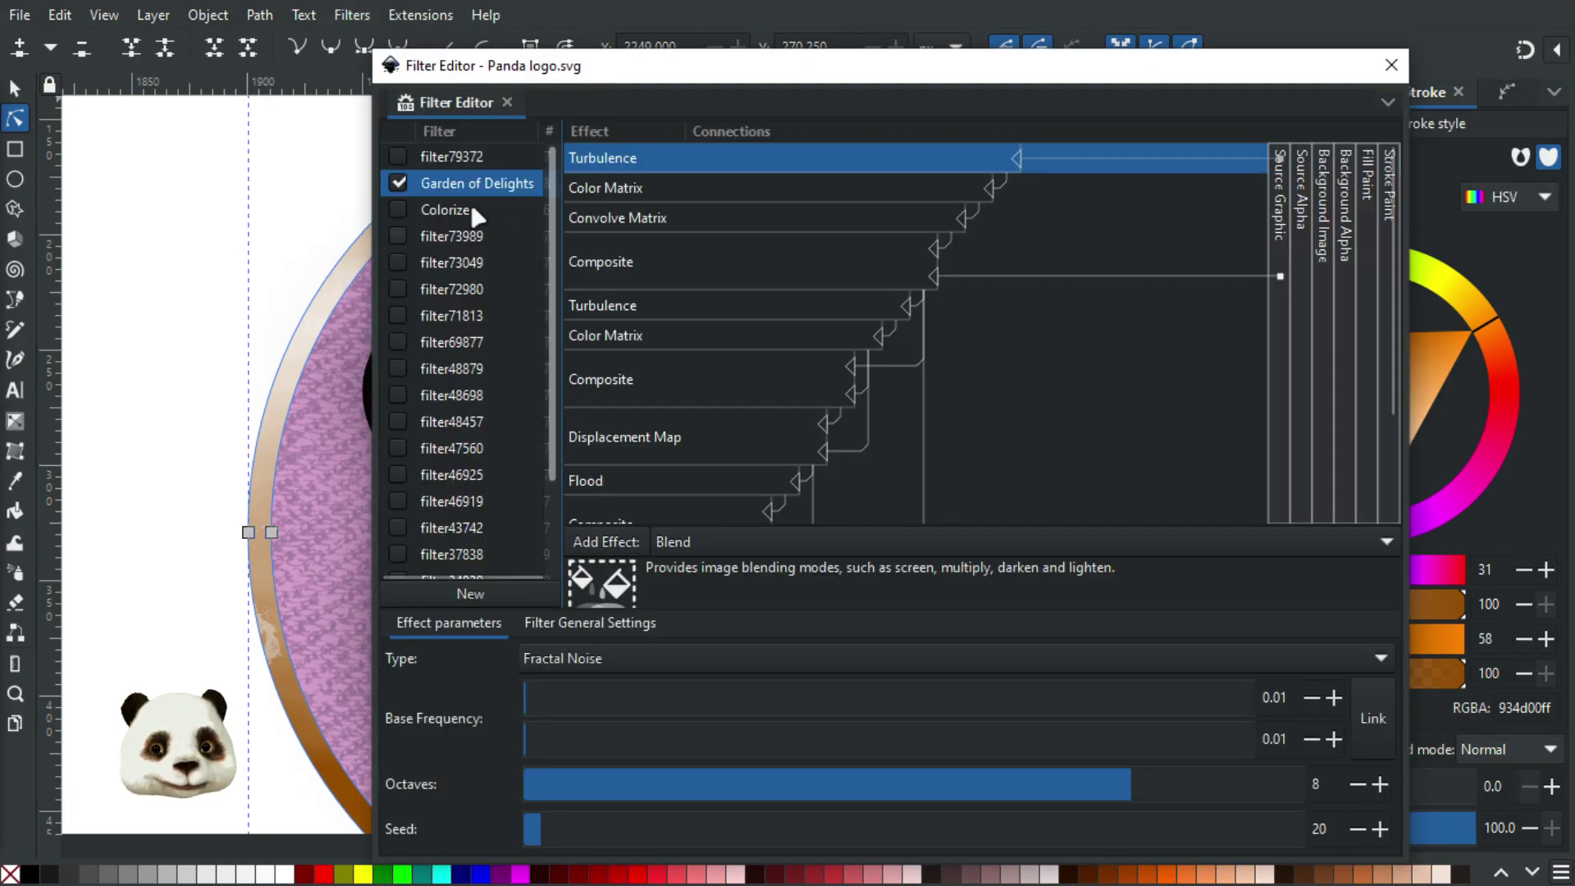
click(1393, 66)
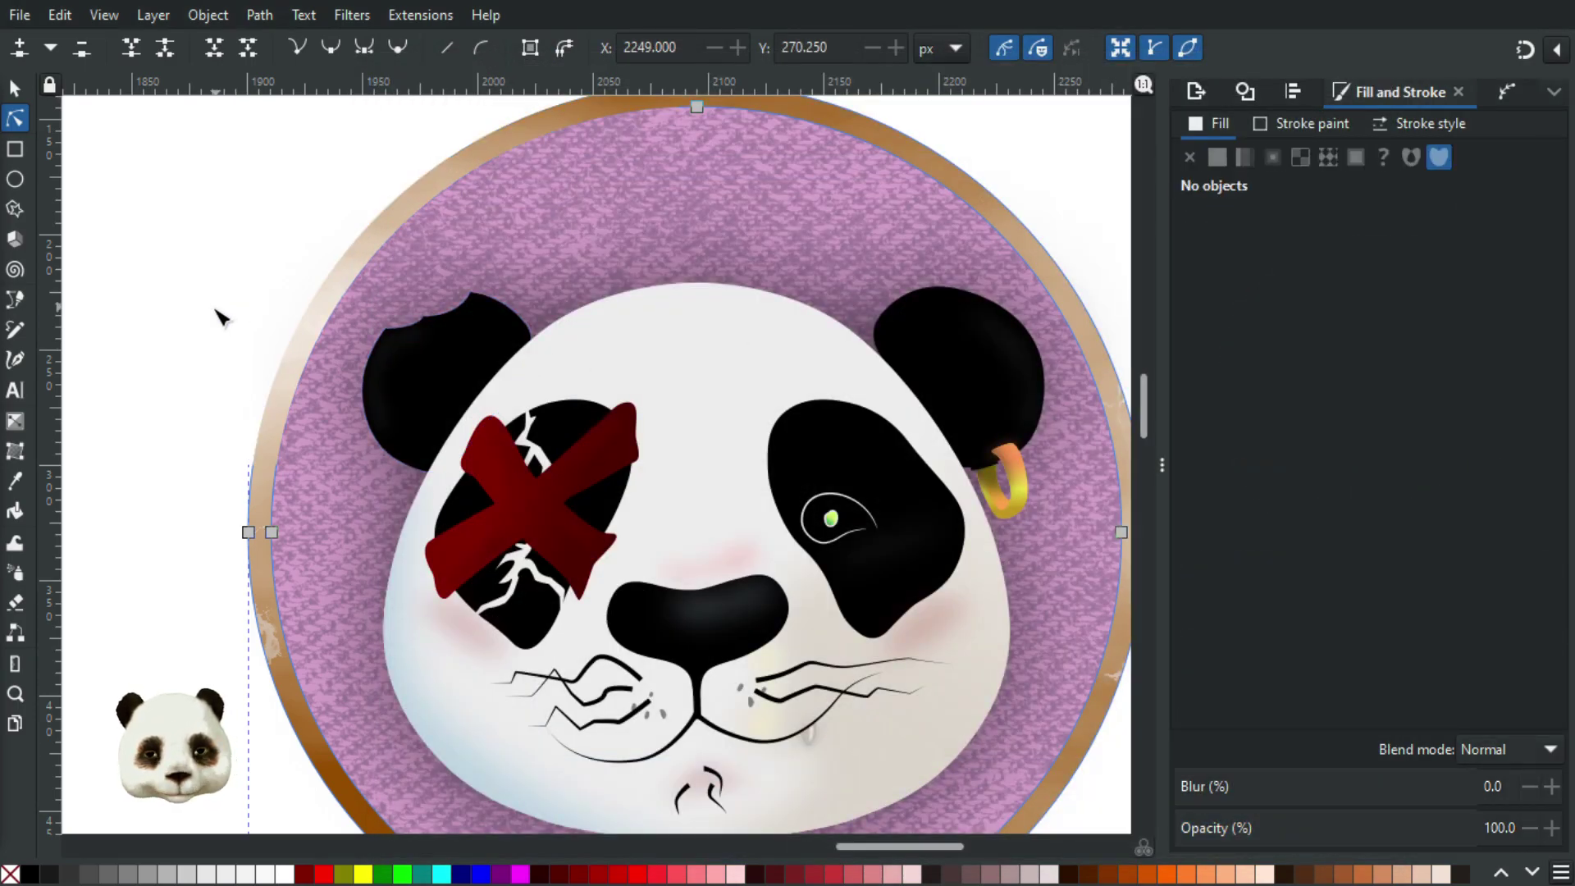
scroll(220, 316, down, 1)
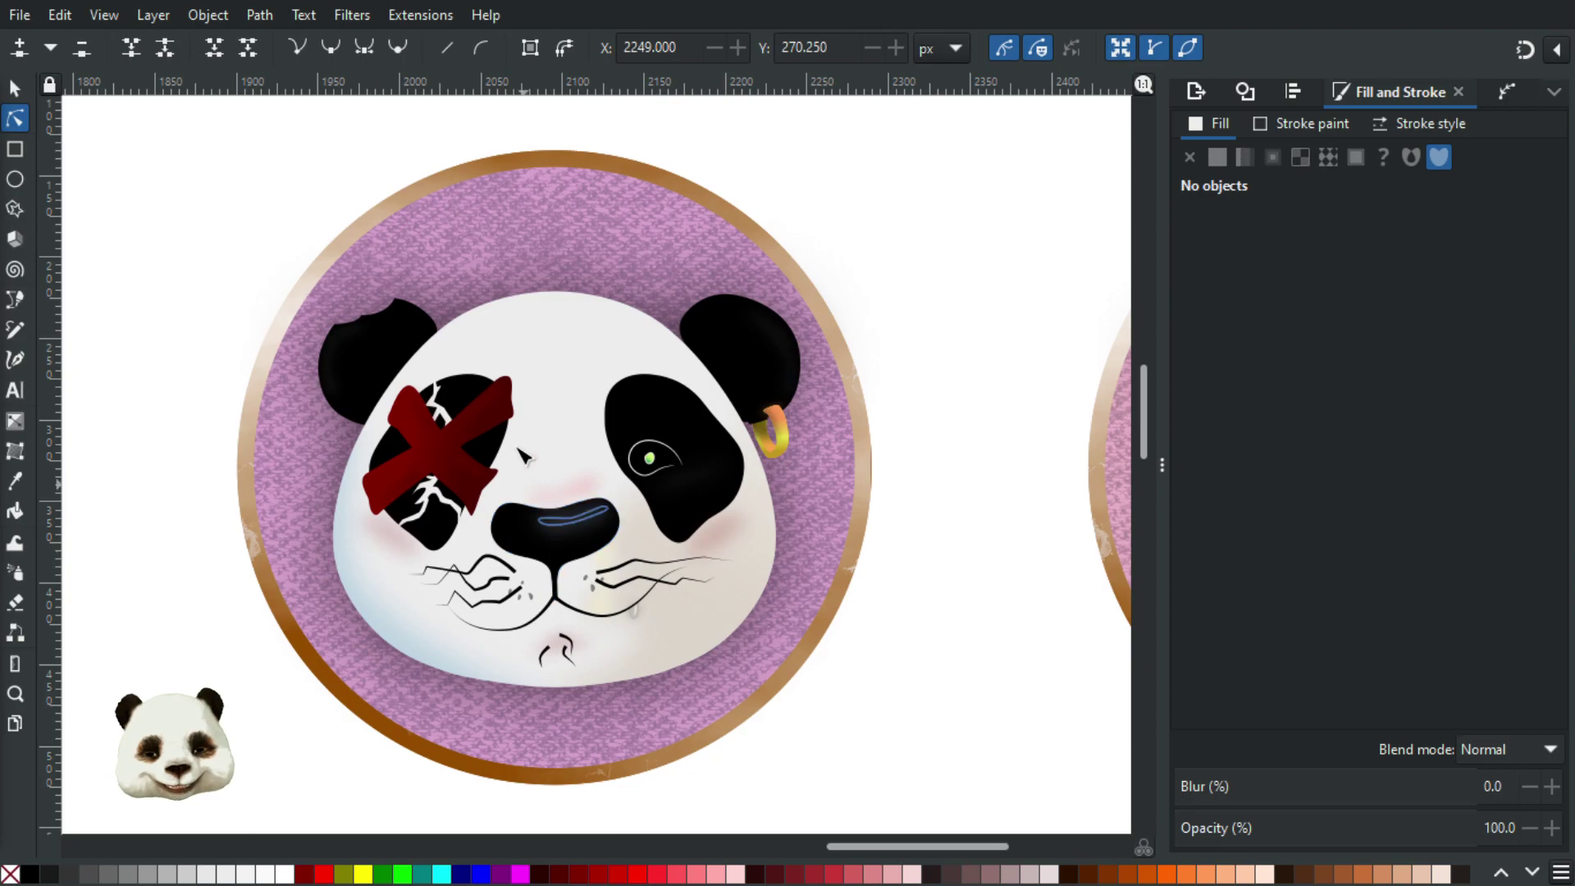
scroll(497, 410, up, 2)
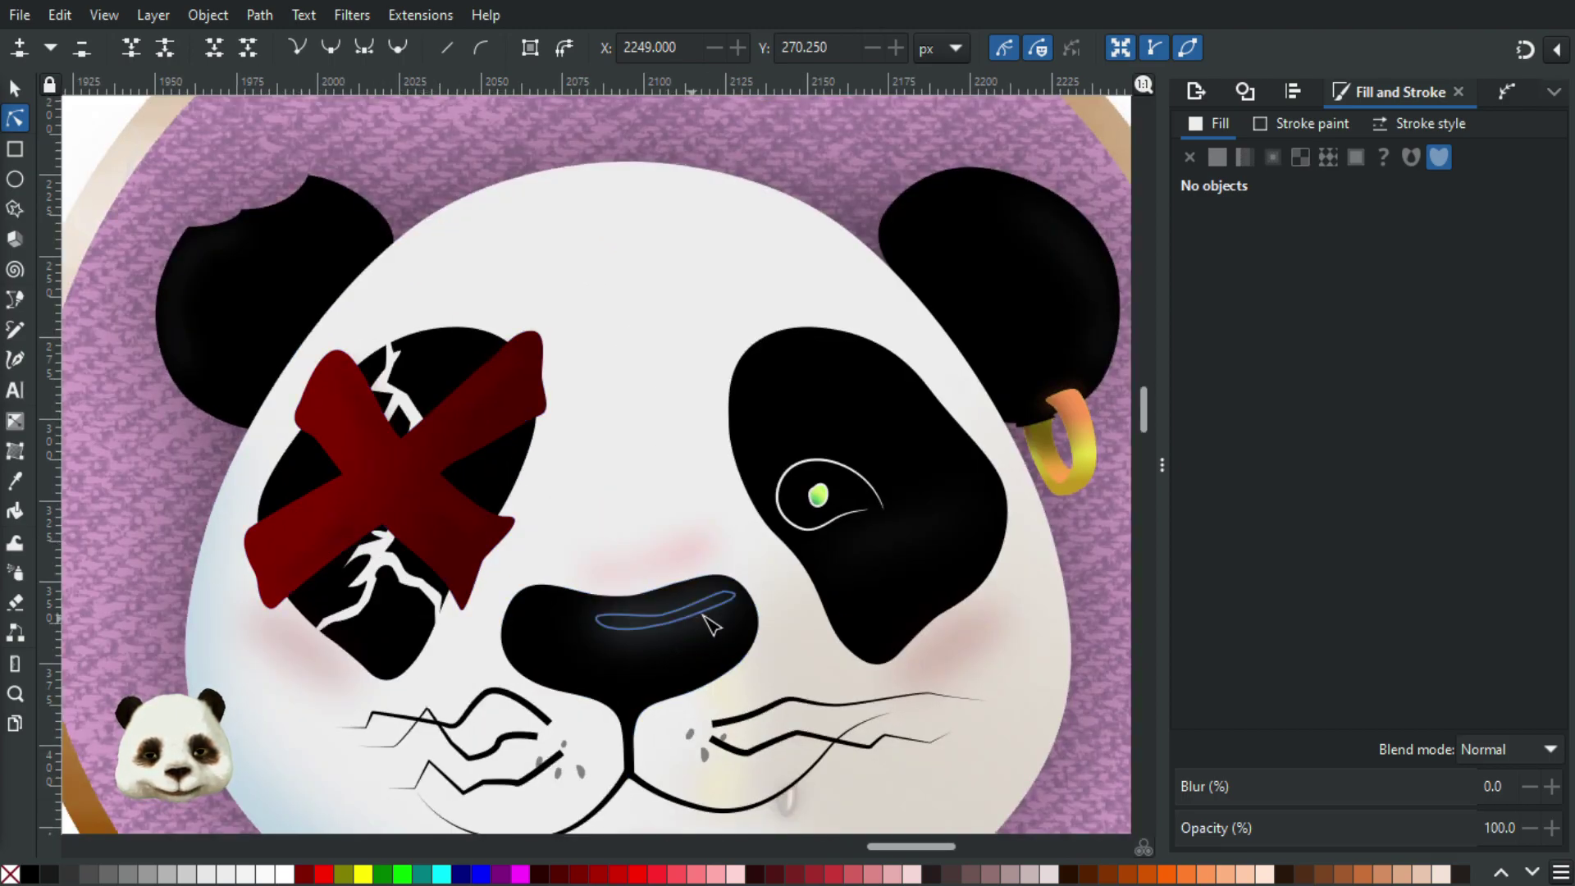
Inspect the faint path in the right eye patch and the blurred red cheek blush.
click(915, 553)
scroll(960, 553, up, 1)
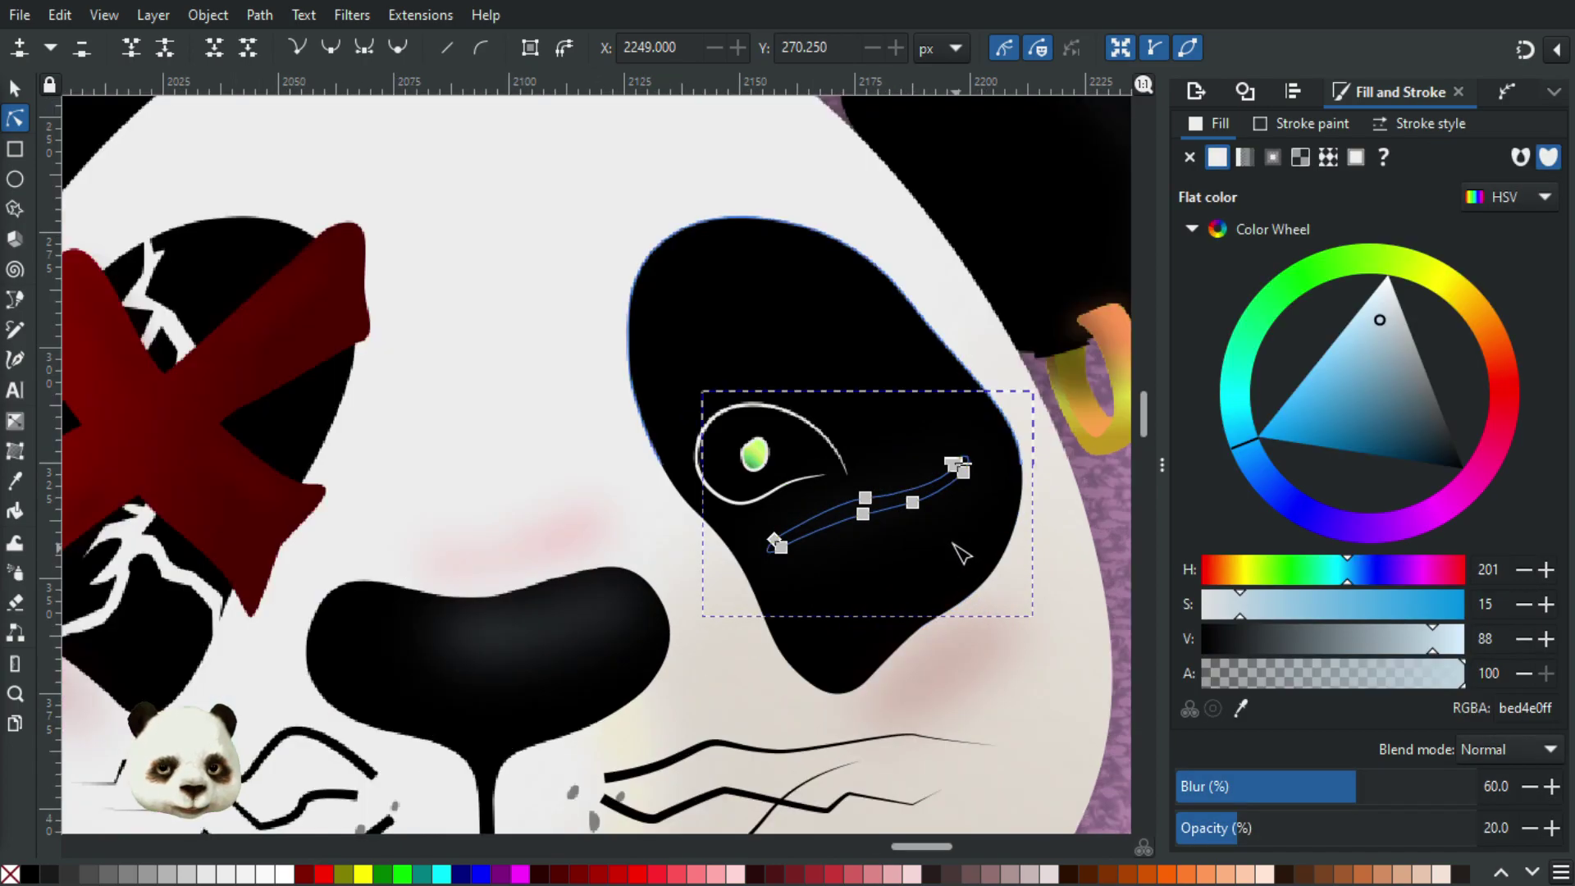
scroll(960, 554, up, 1)
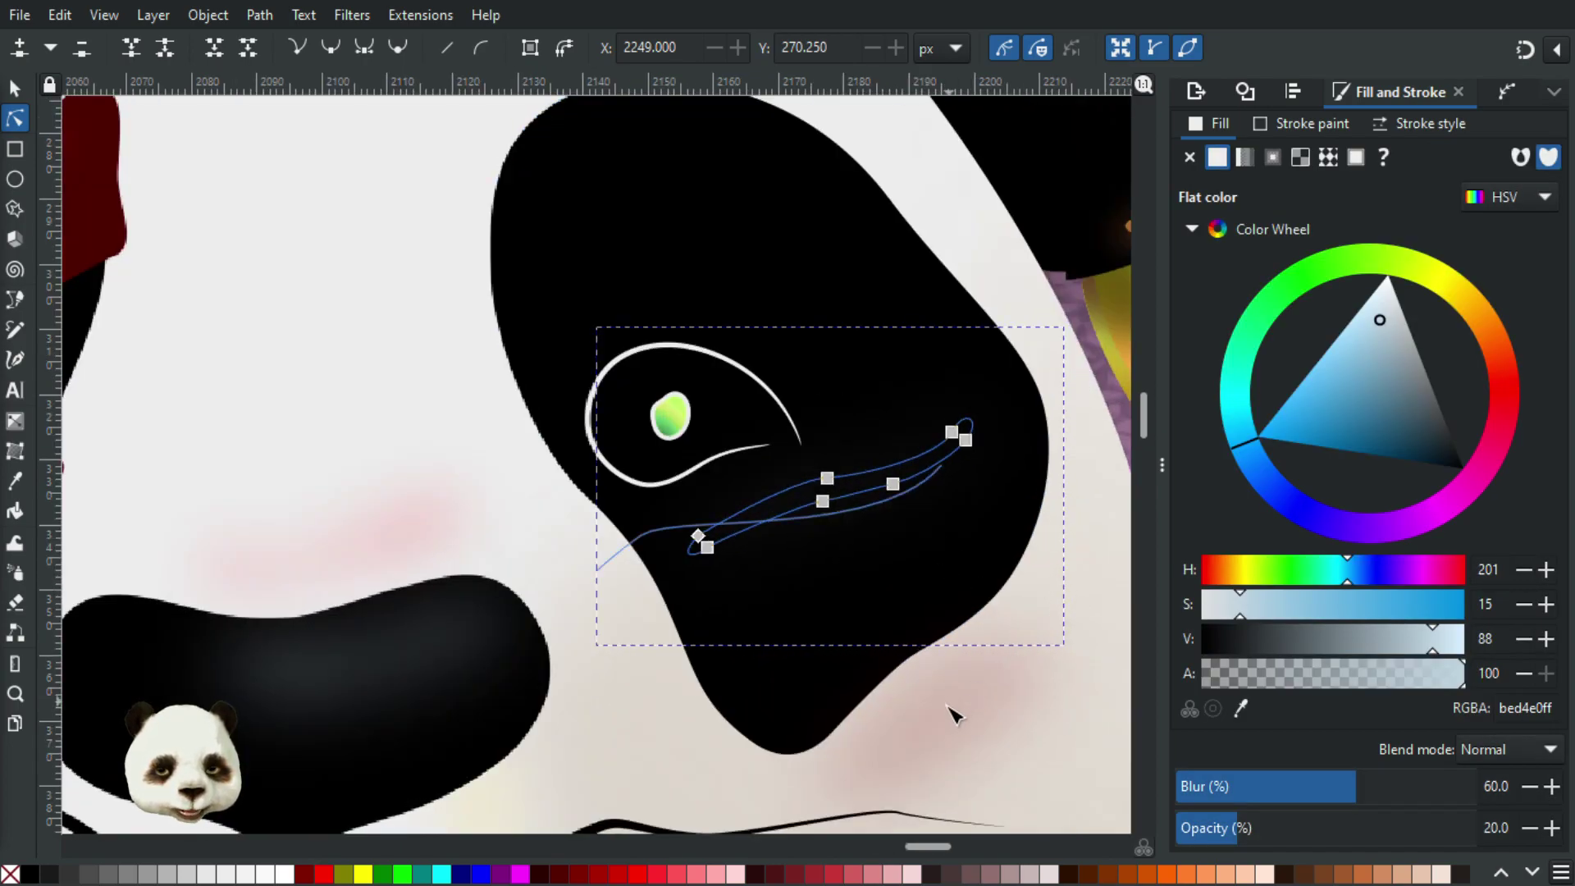
click(948, 733)
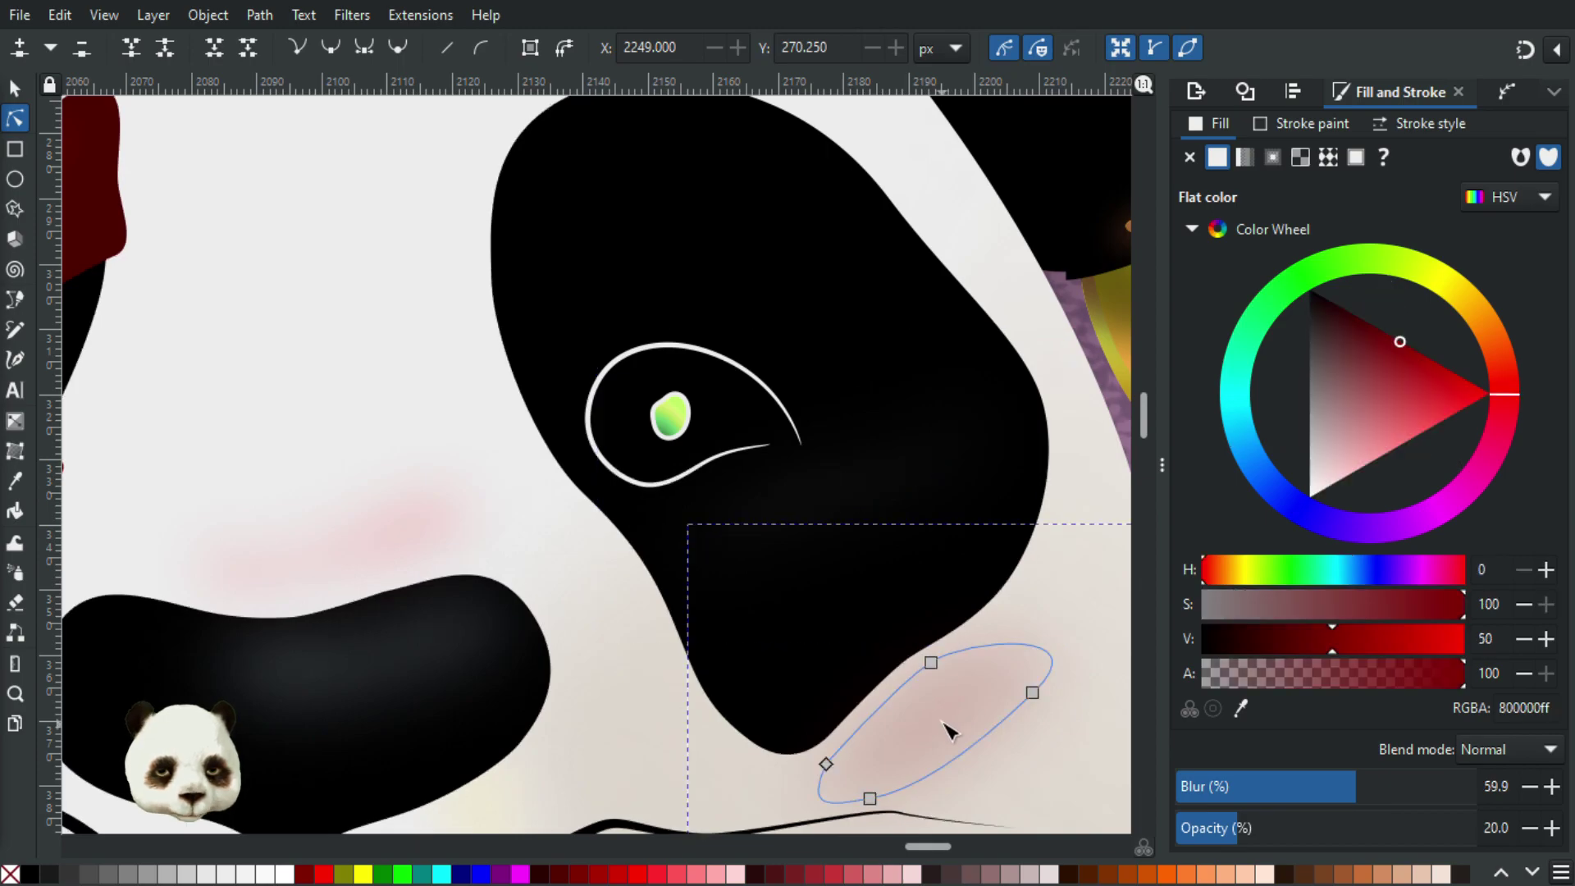
scroll(964, 718, down, 2)
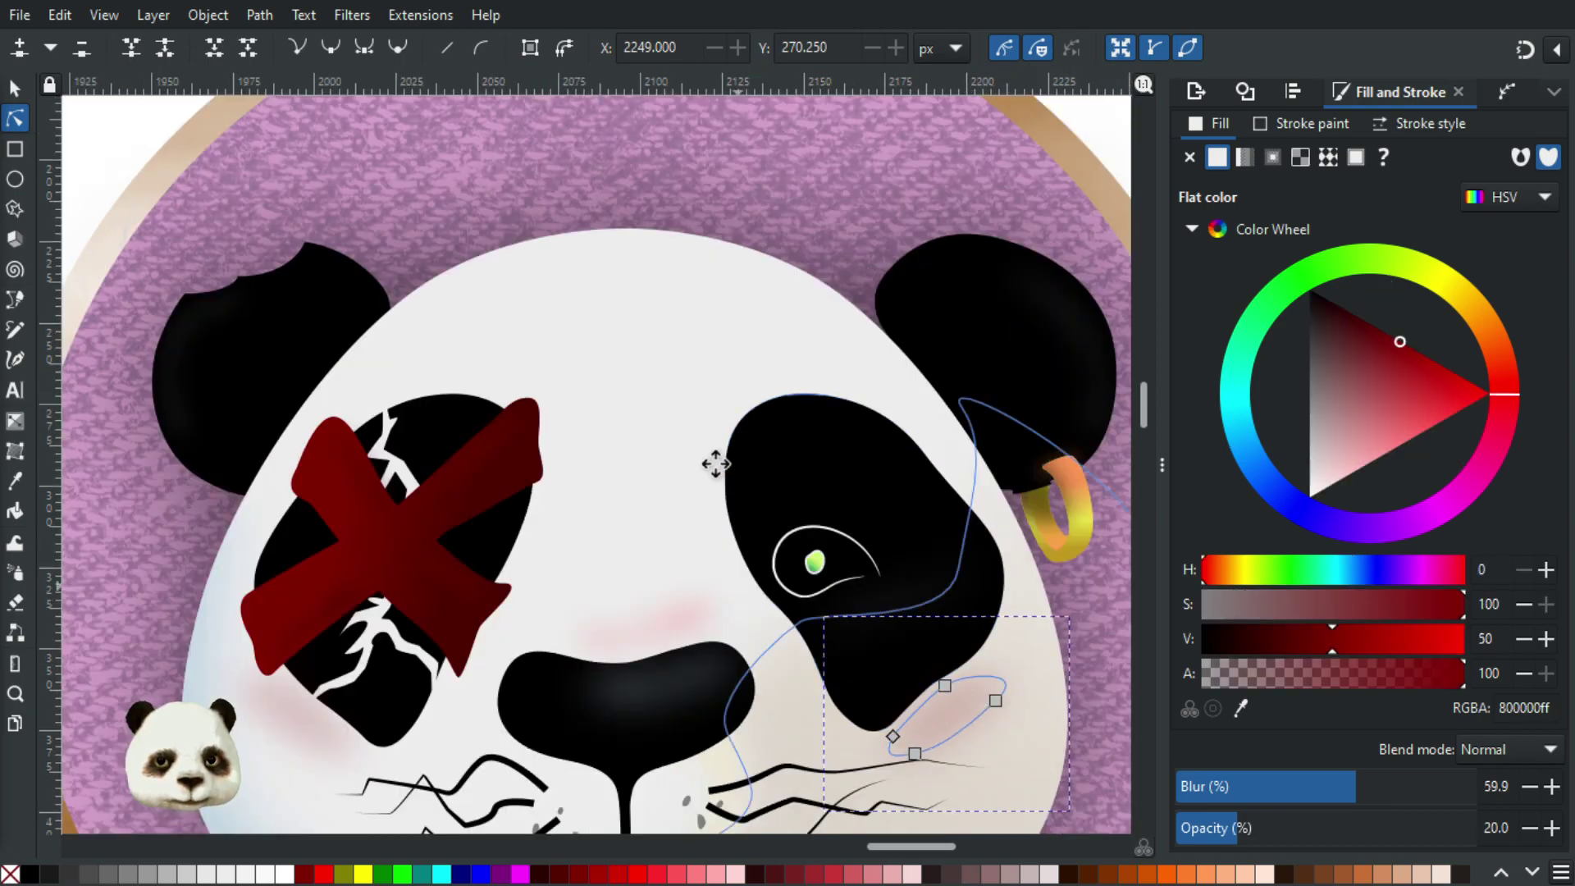
scroll(722, 369, down, 3)
scroll(730, 312, down, 2)
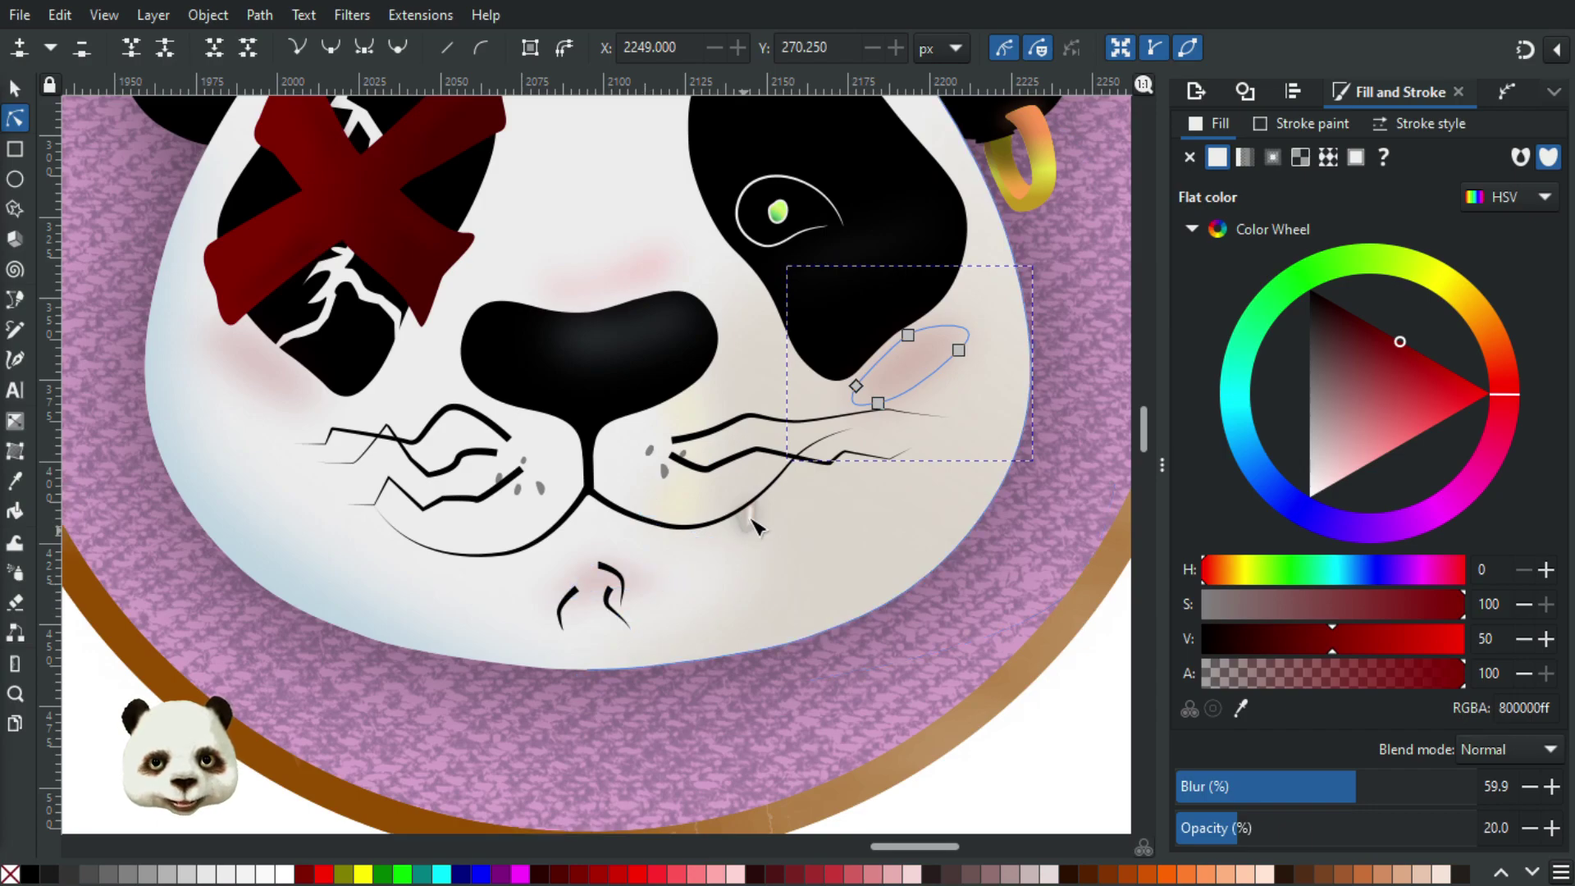
scroll(759, 525, up, 3)
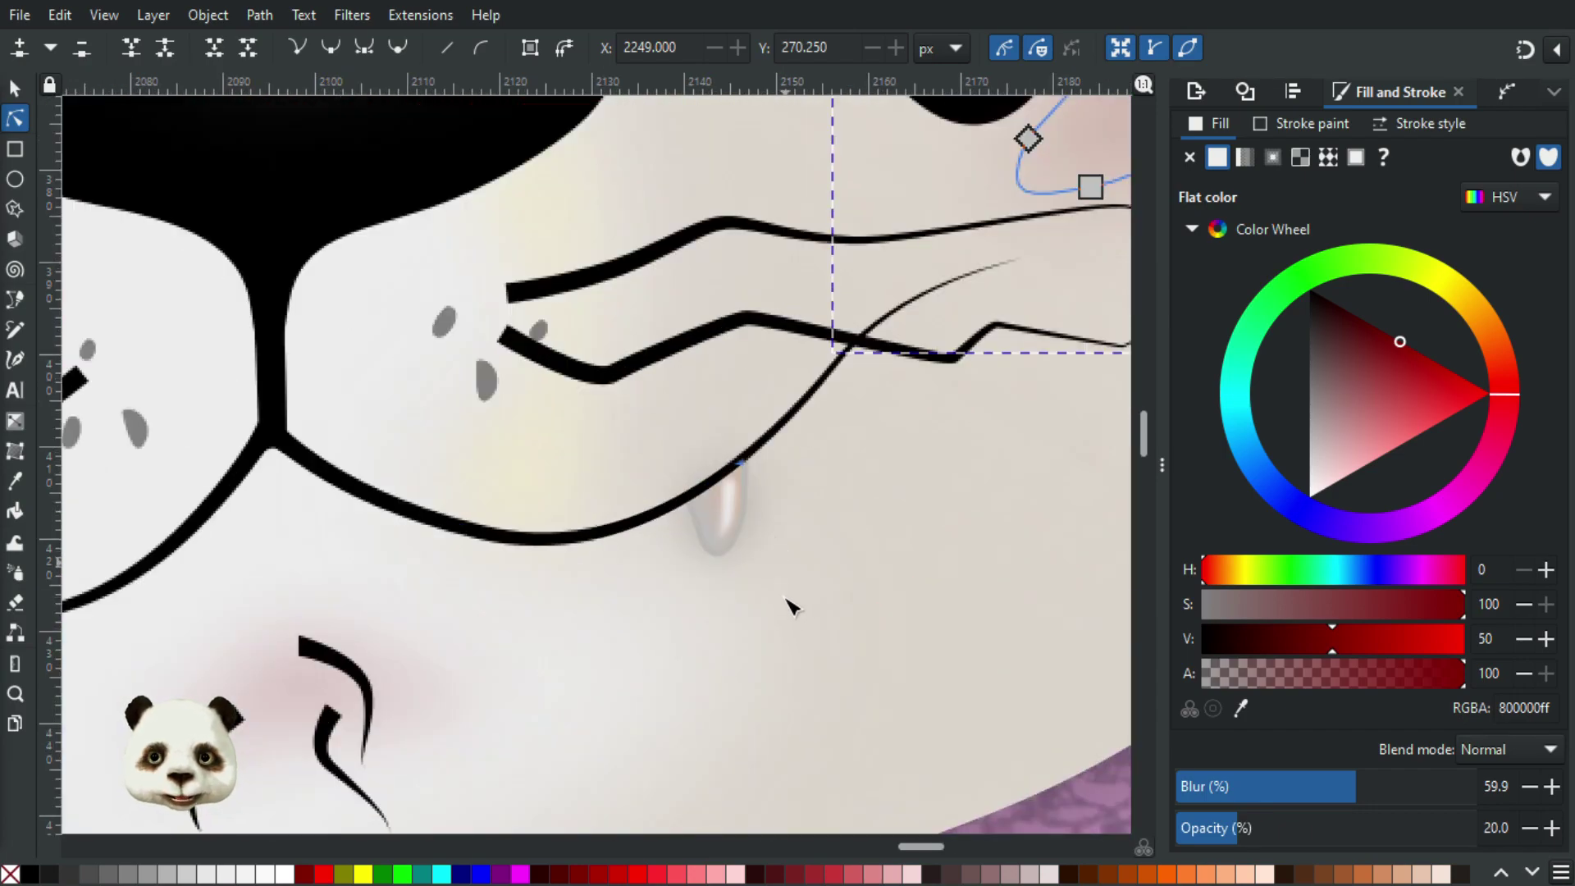
scroll(795, 619, down, 4)
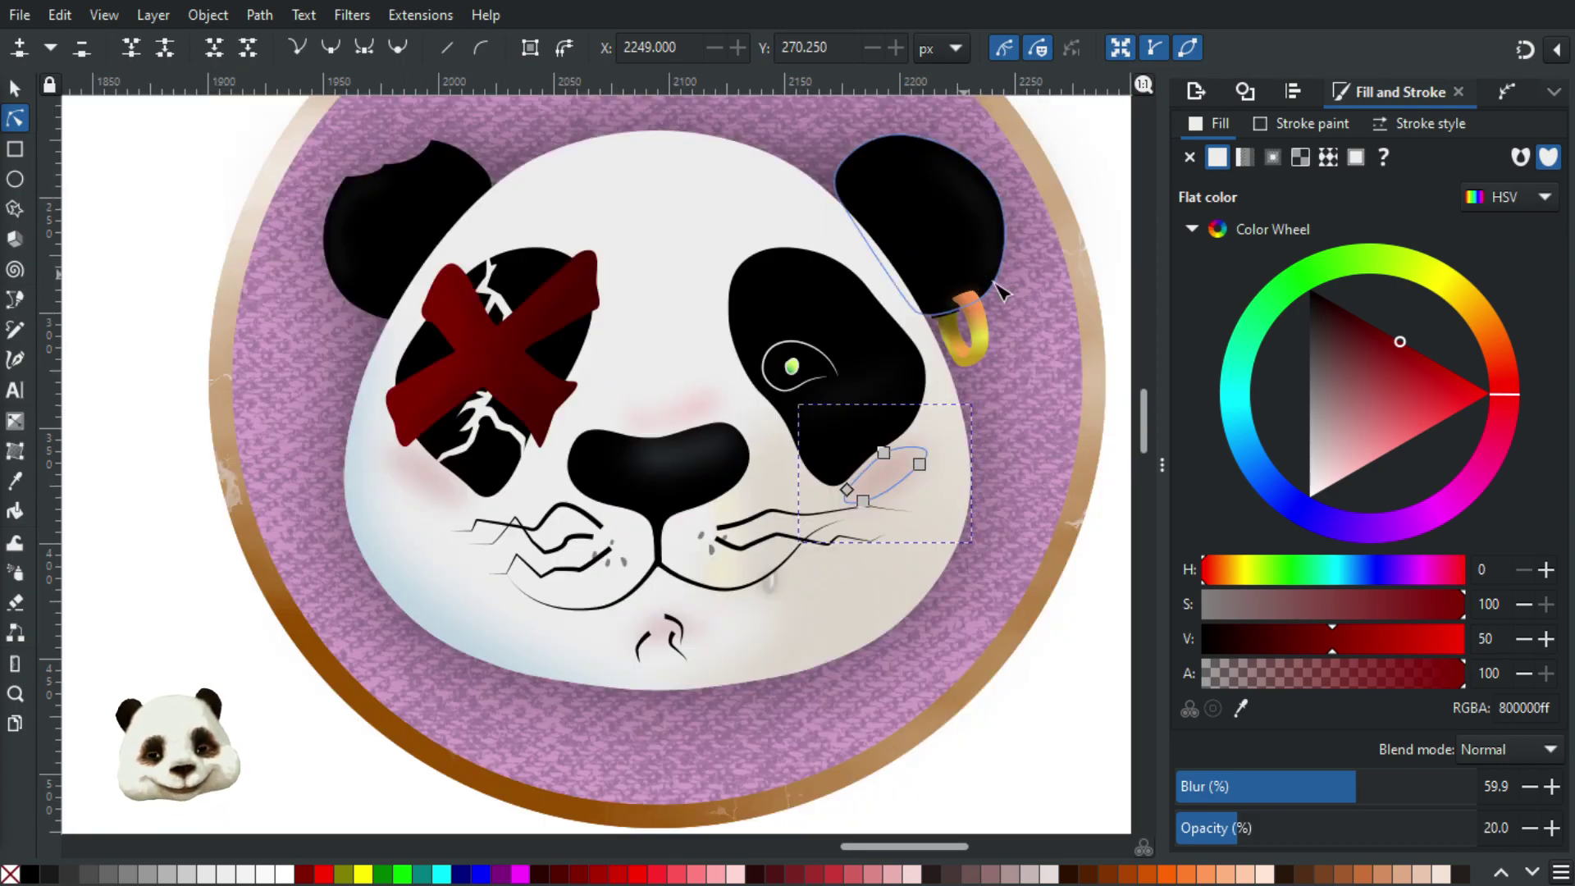
scroll(1052, 266, up, 2)
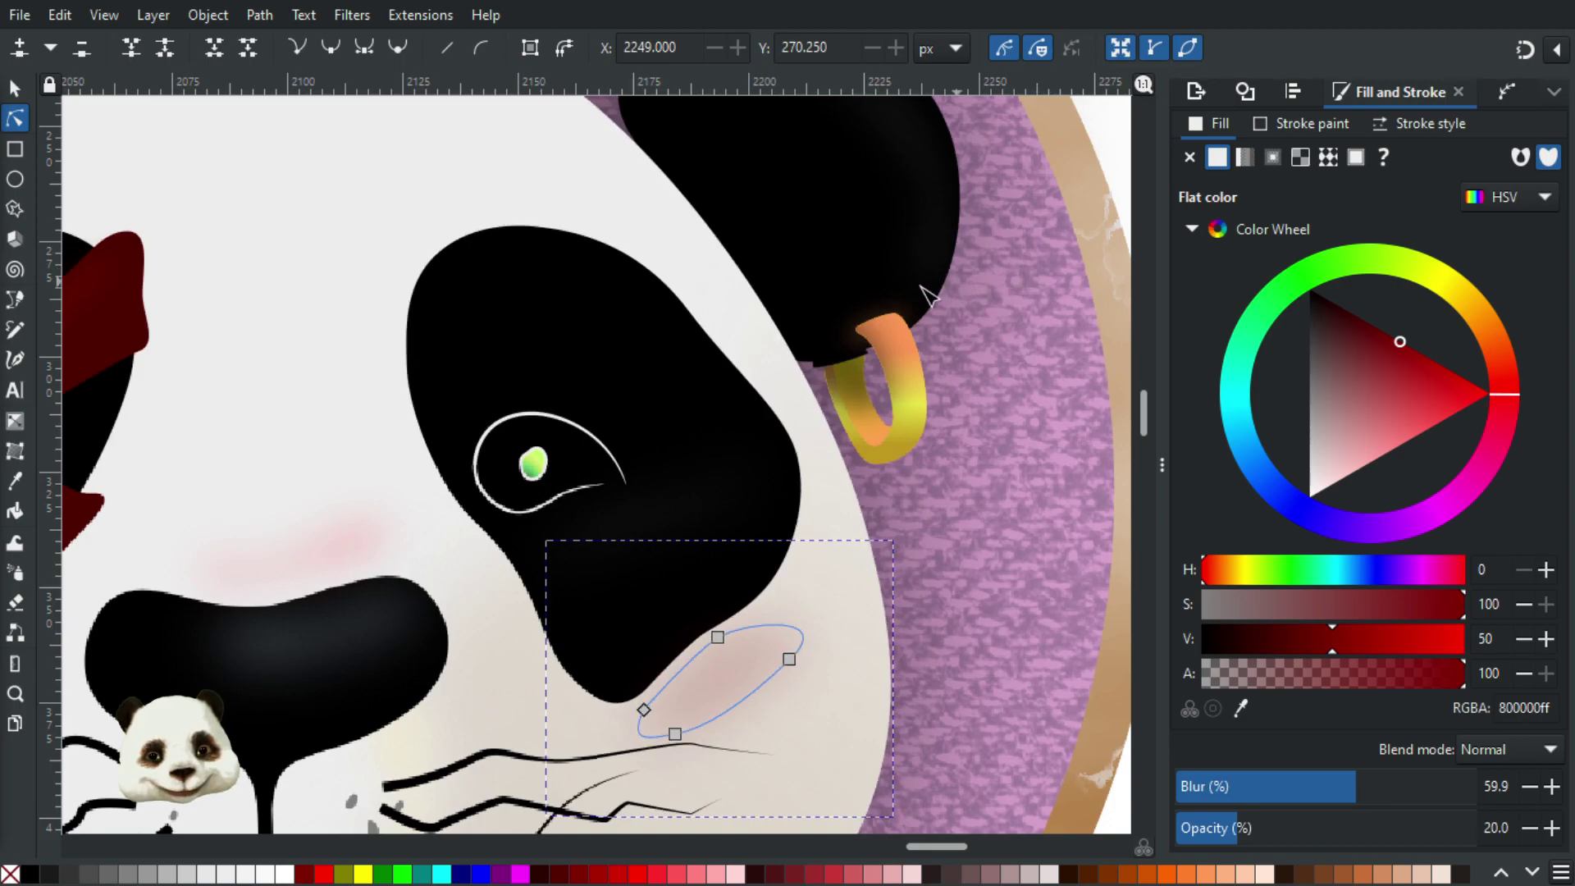
Select the whole top-left panda badge, bring all four badges into view, and deselect.
click(15, 88)
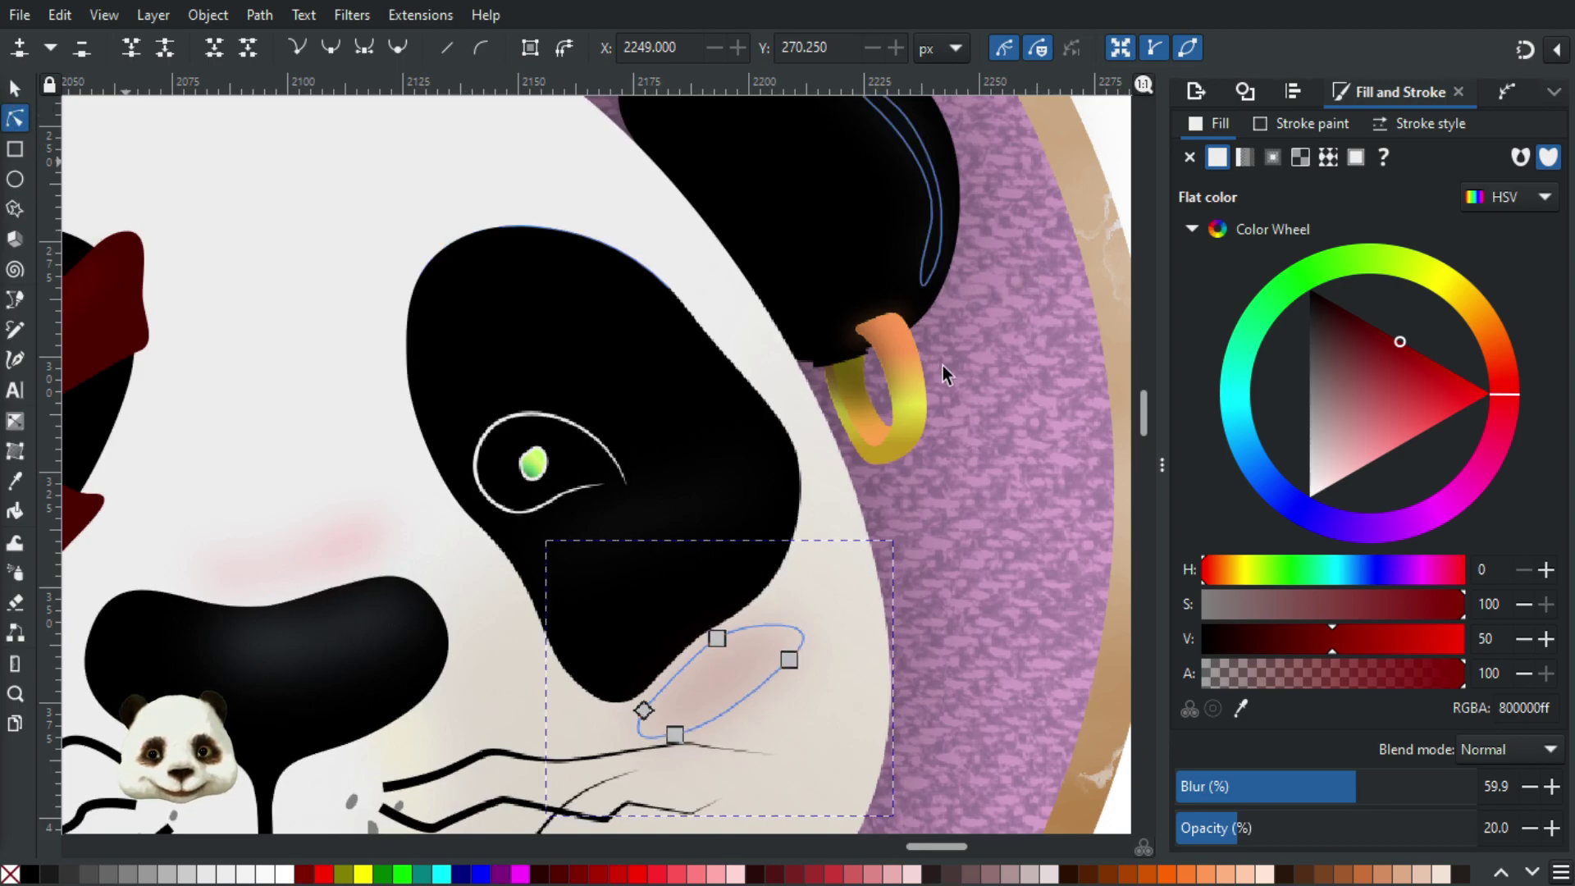
click(830, 352)
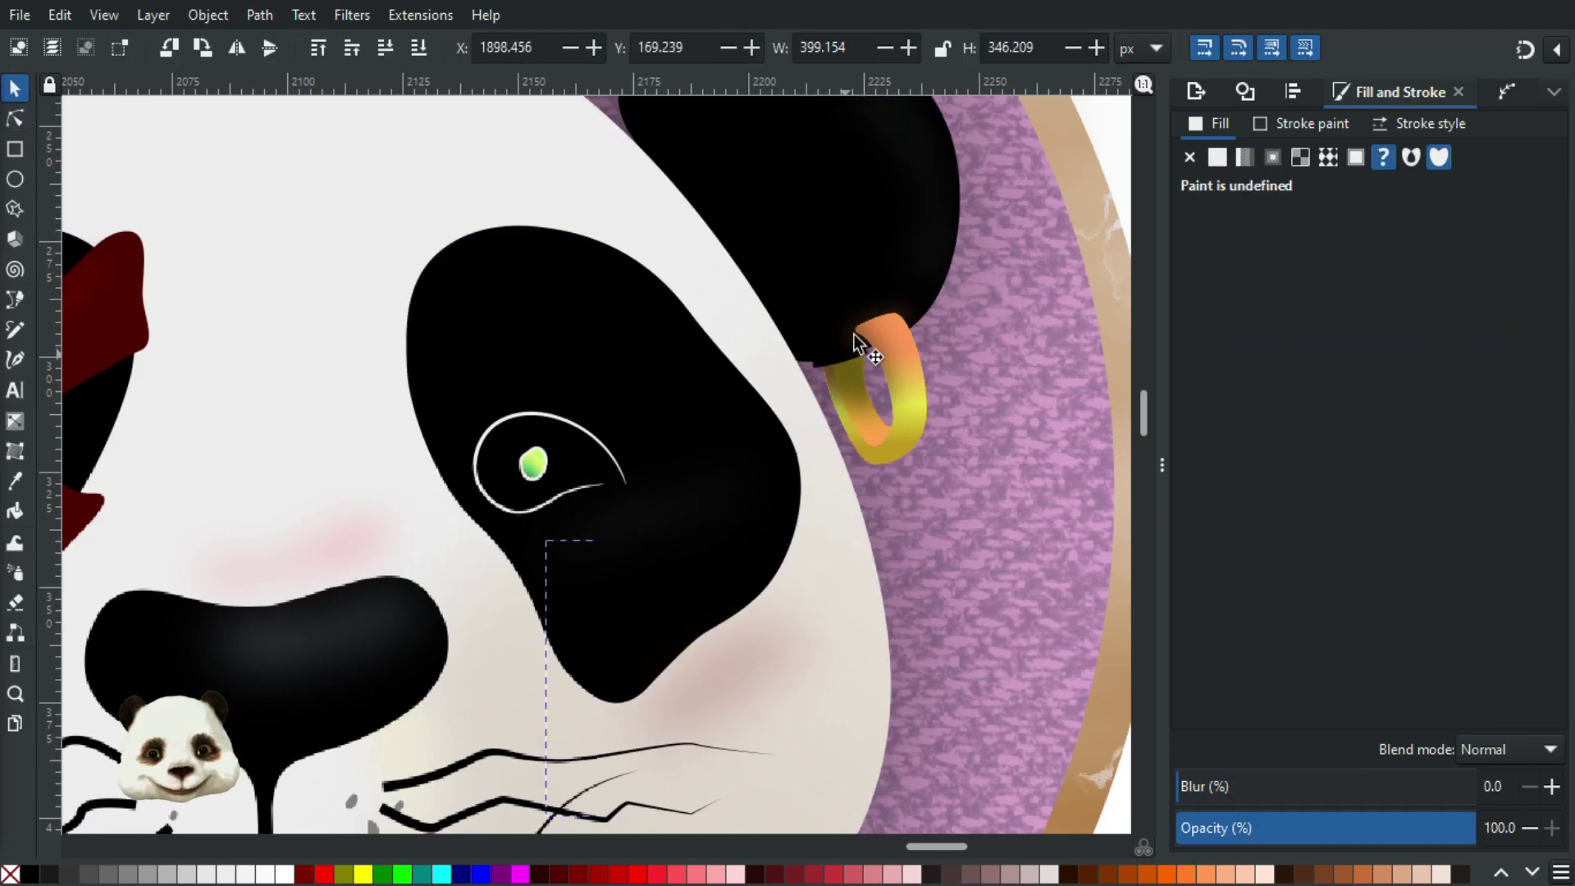
scroll(854, 333, up, 4)
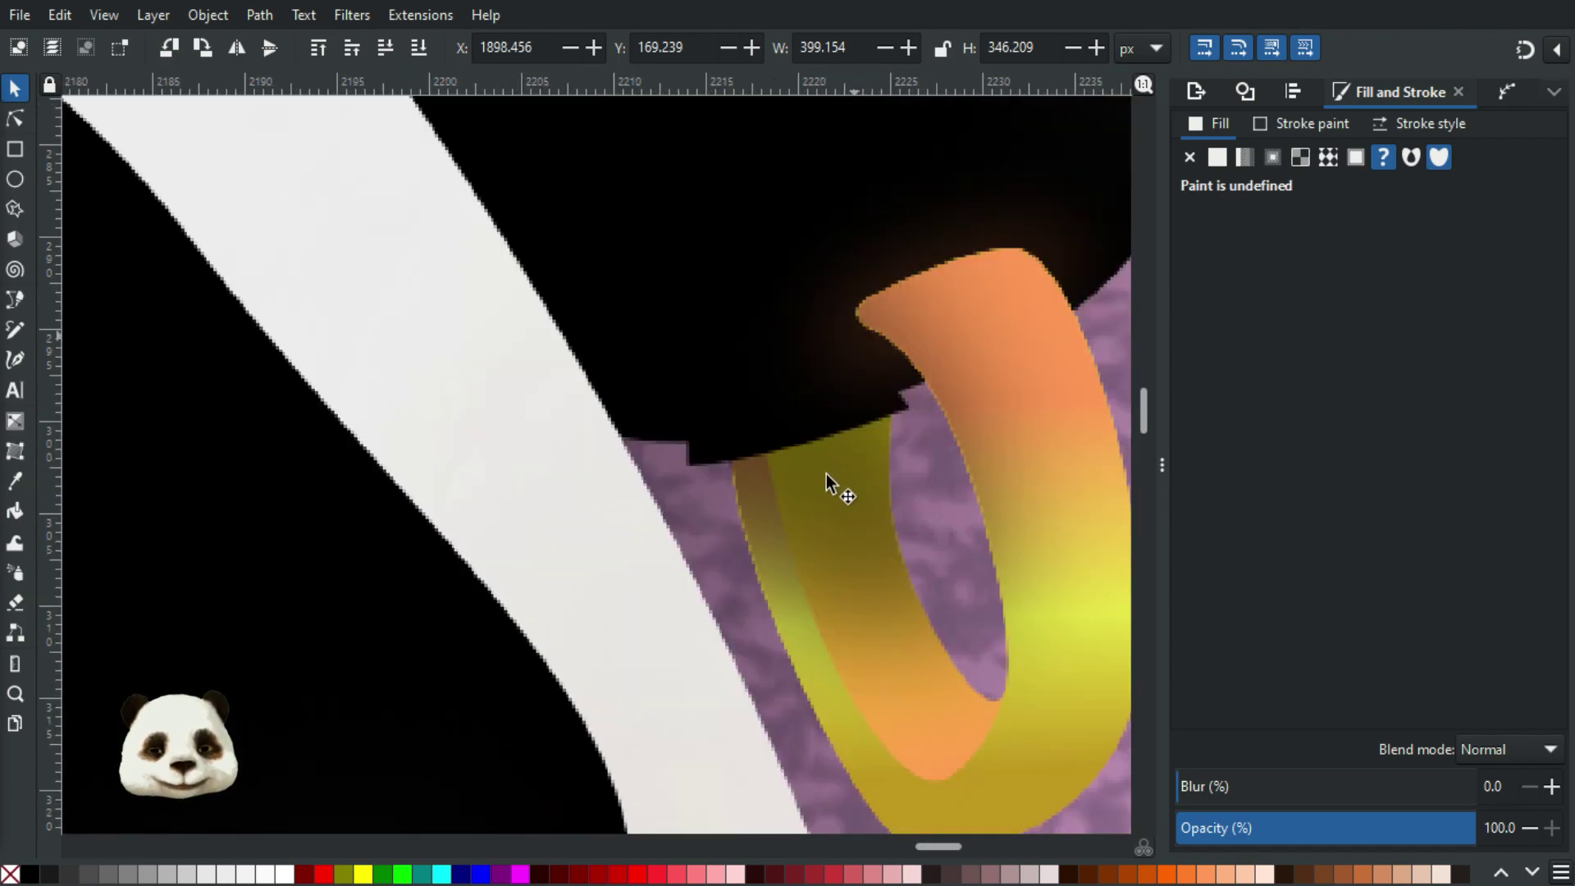
scroll(827, 482, down, 8)
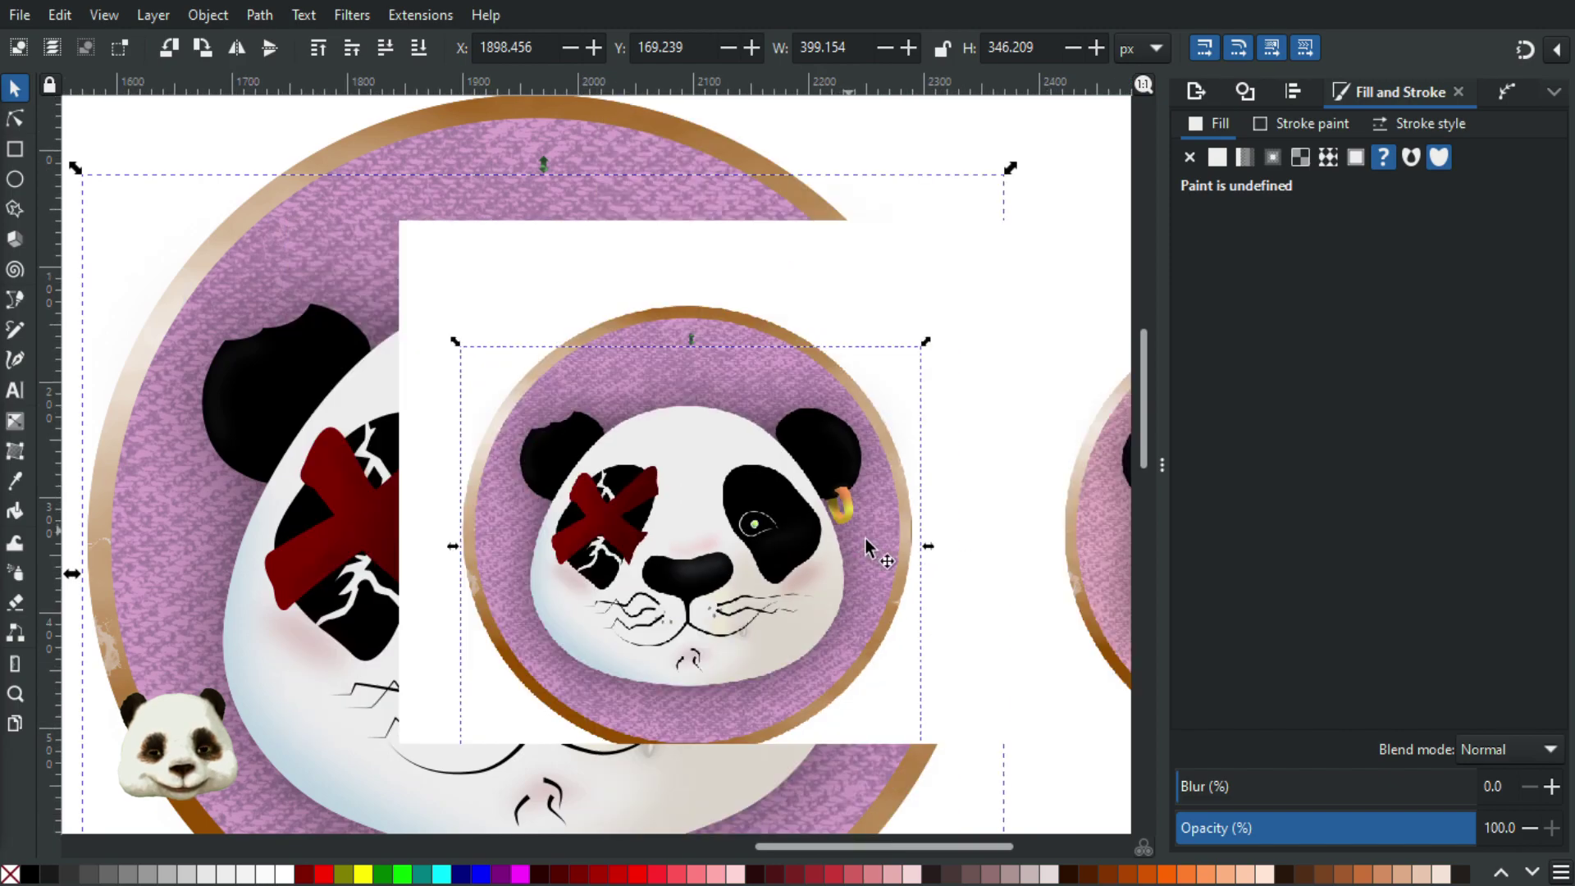
drag(964, 628, 598, 492)
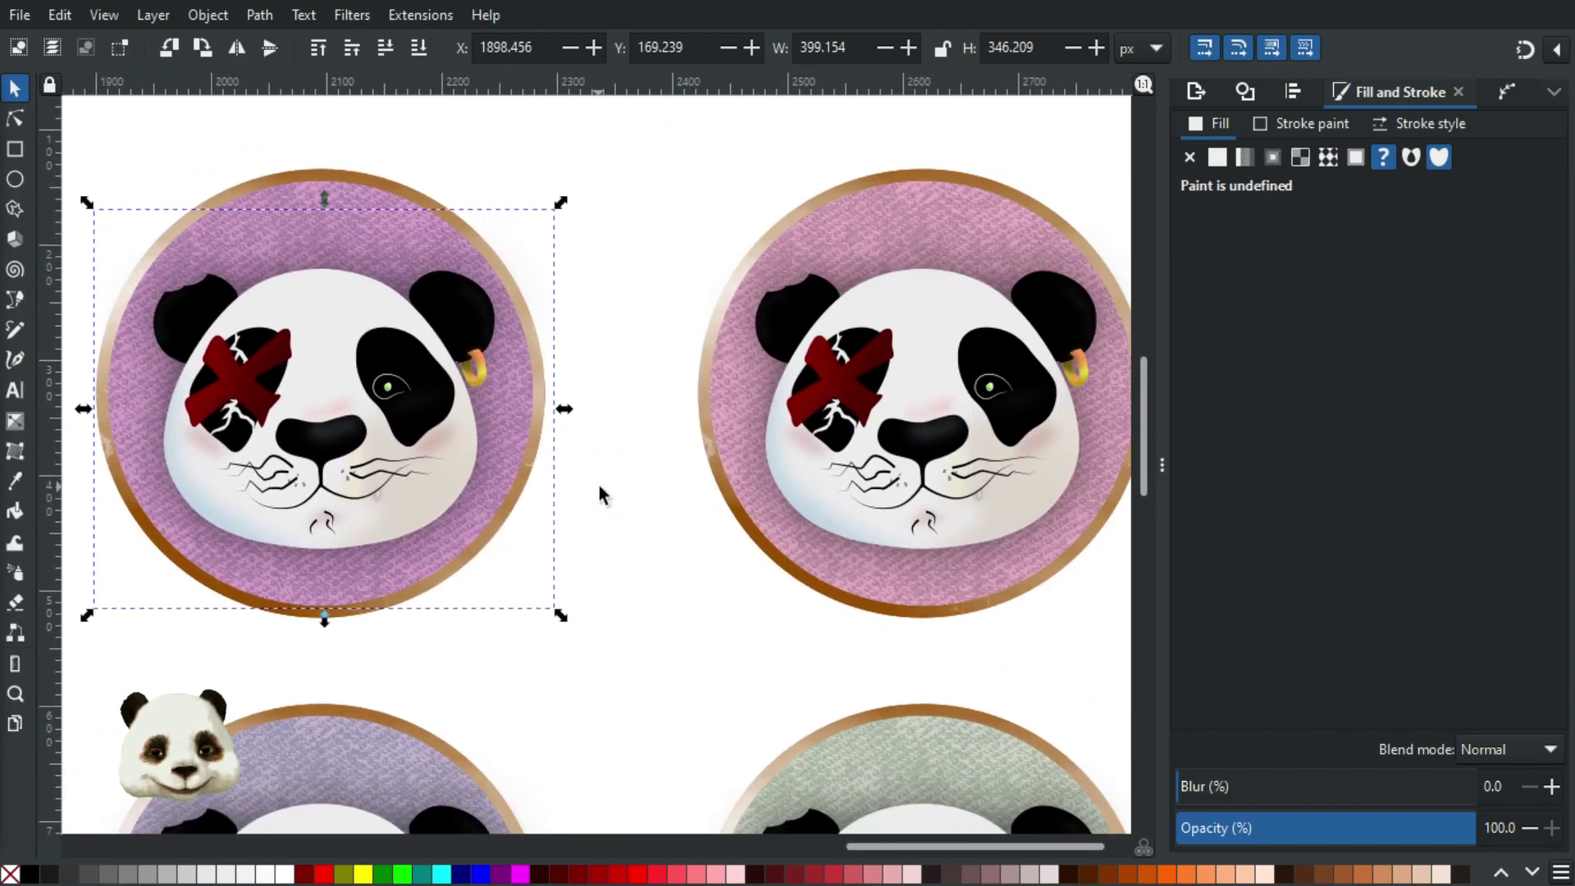
scroll(599, 488, down, 1)
scroll(600, 496, down, 1)
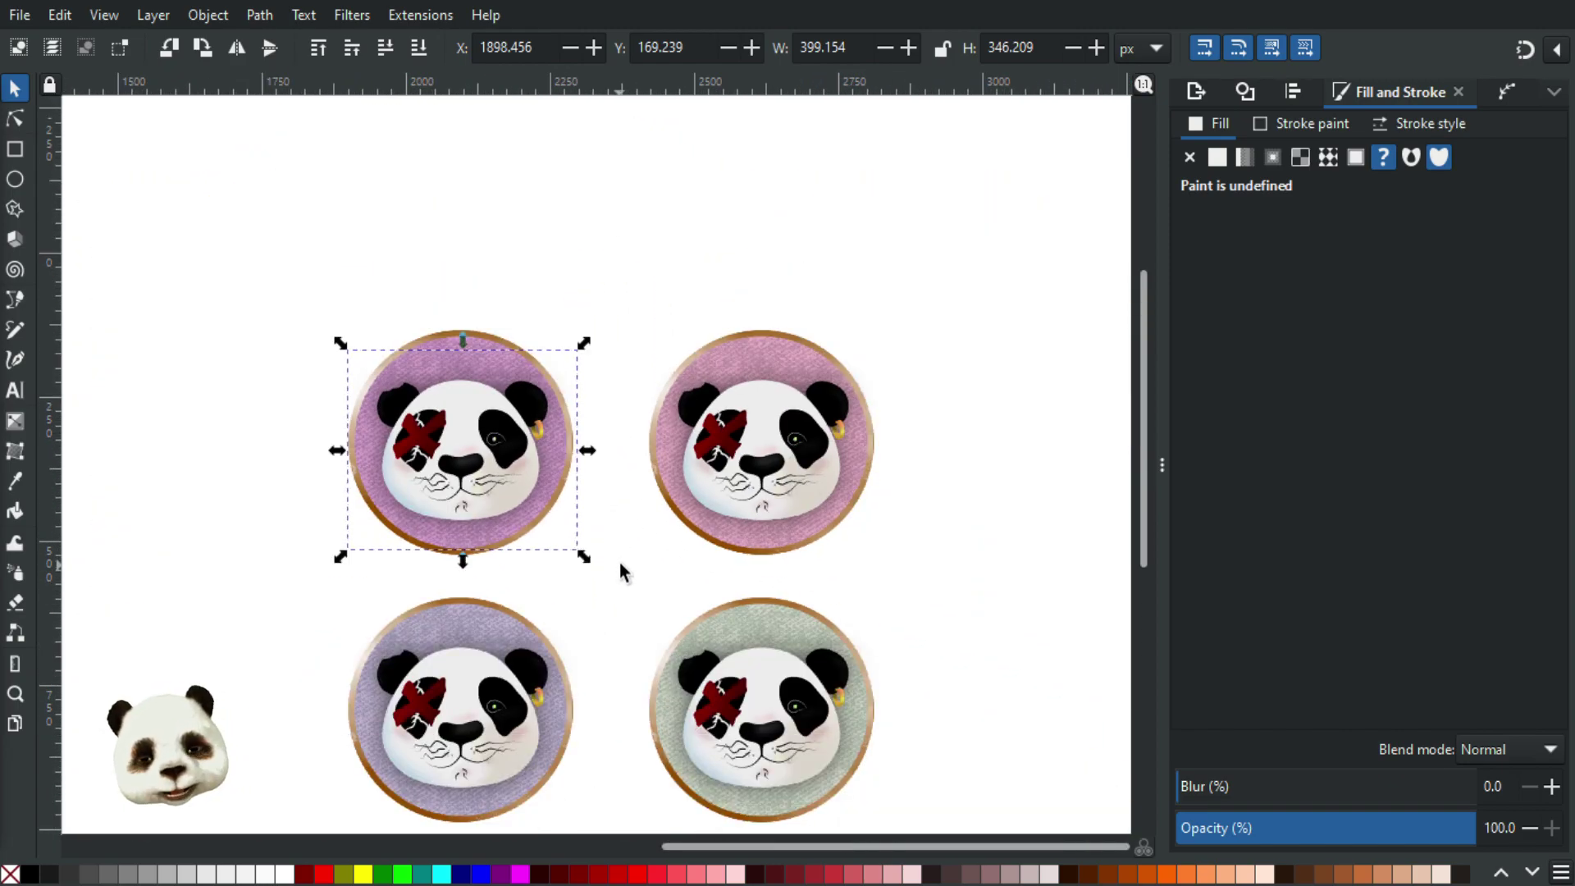
drag(622, 566, 626, 449)
scroll(614, 424, down, 1)
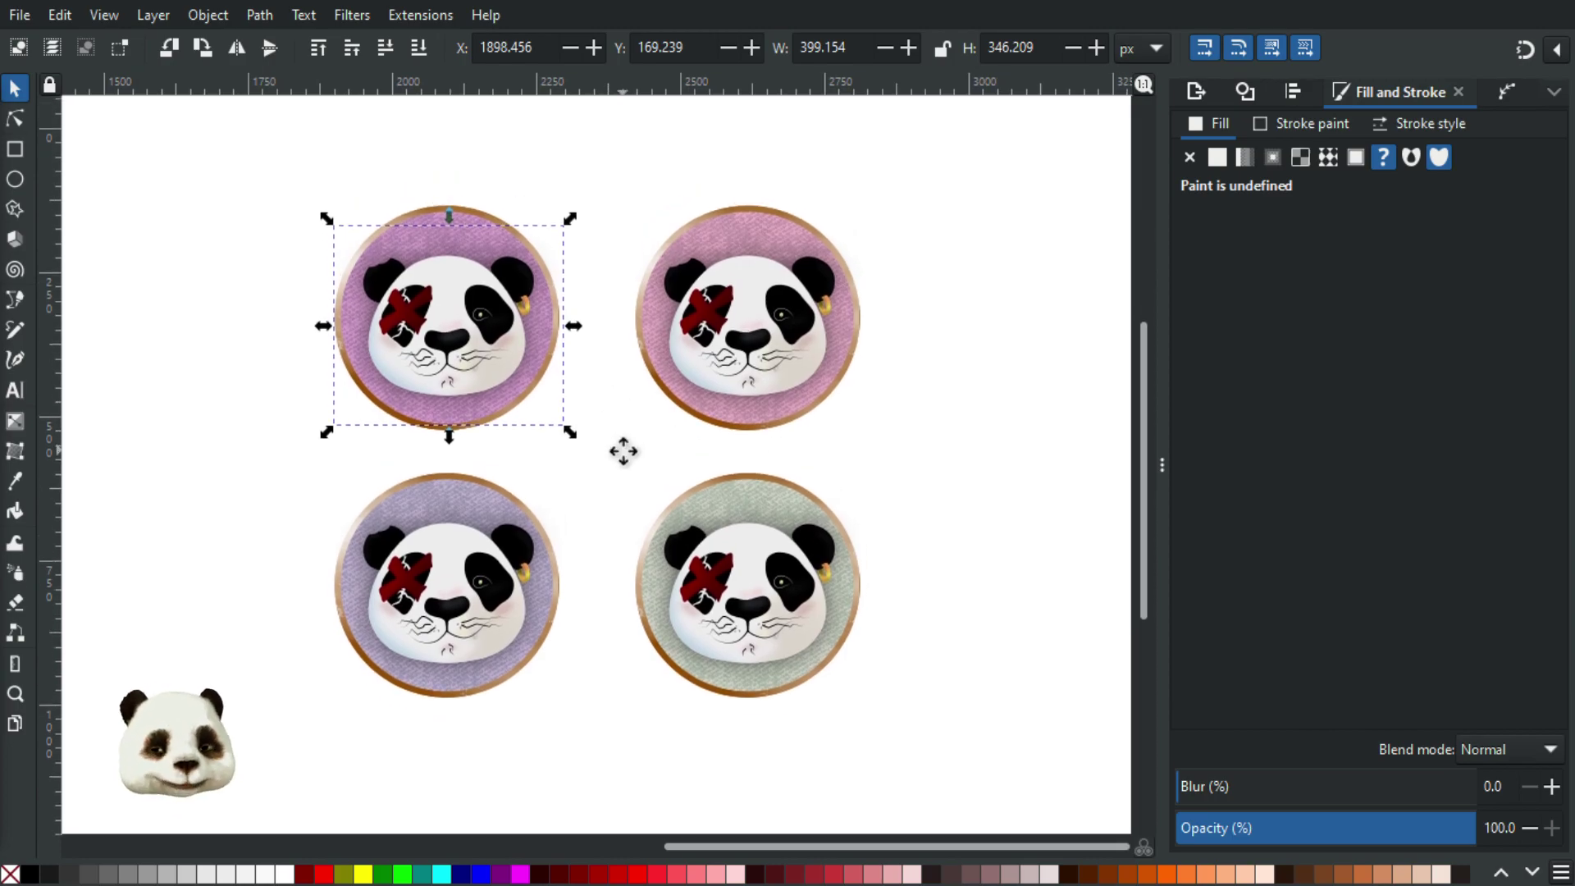
click(674, 488)
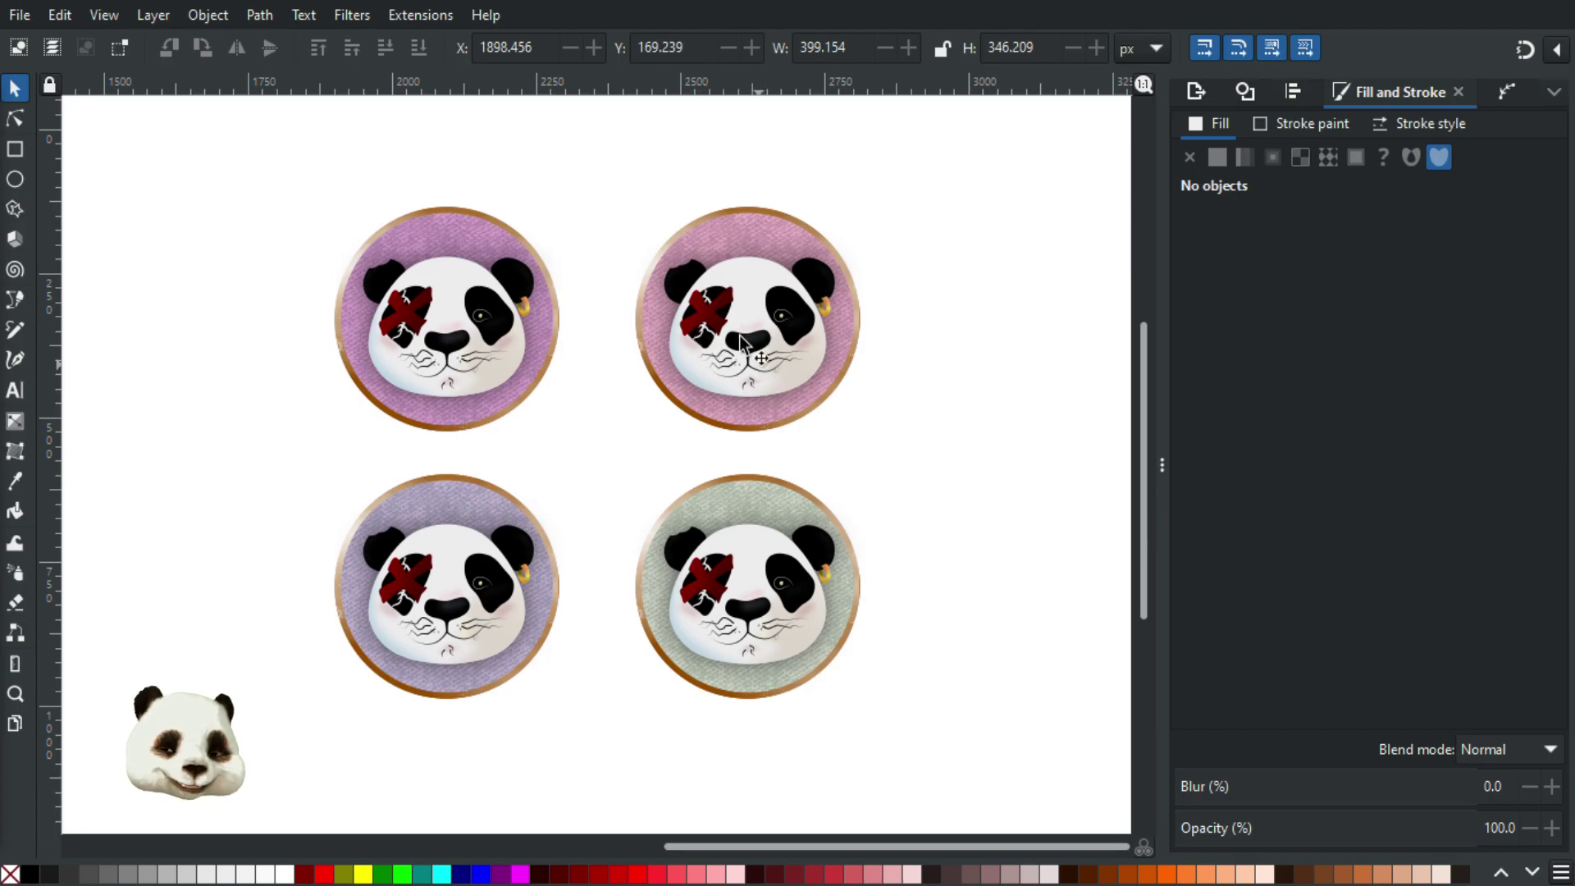
Pan and zoom to centre the grid of four panda badges.
scroll(802, 343, up, 3)
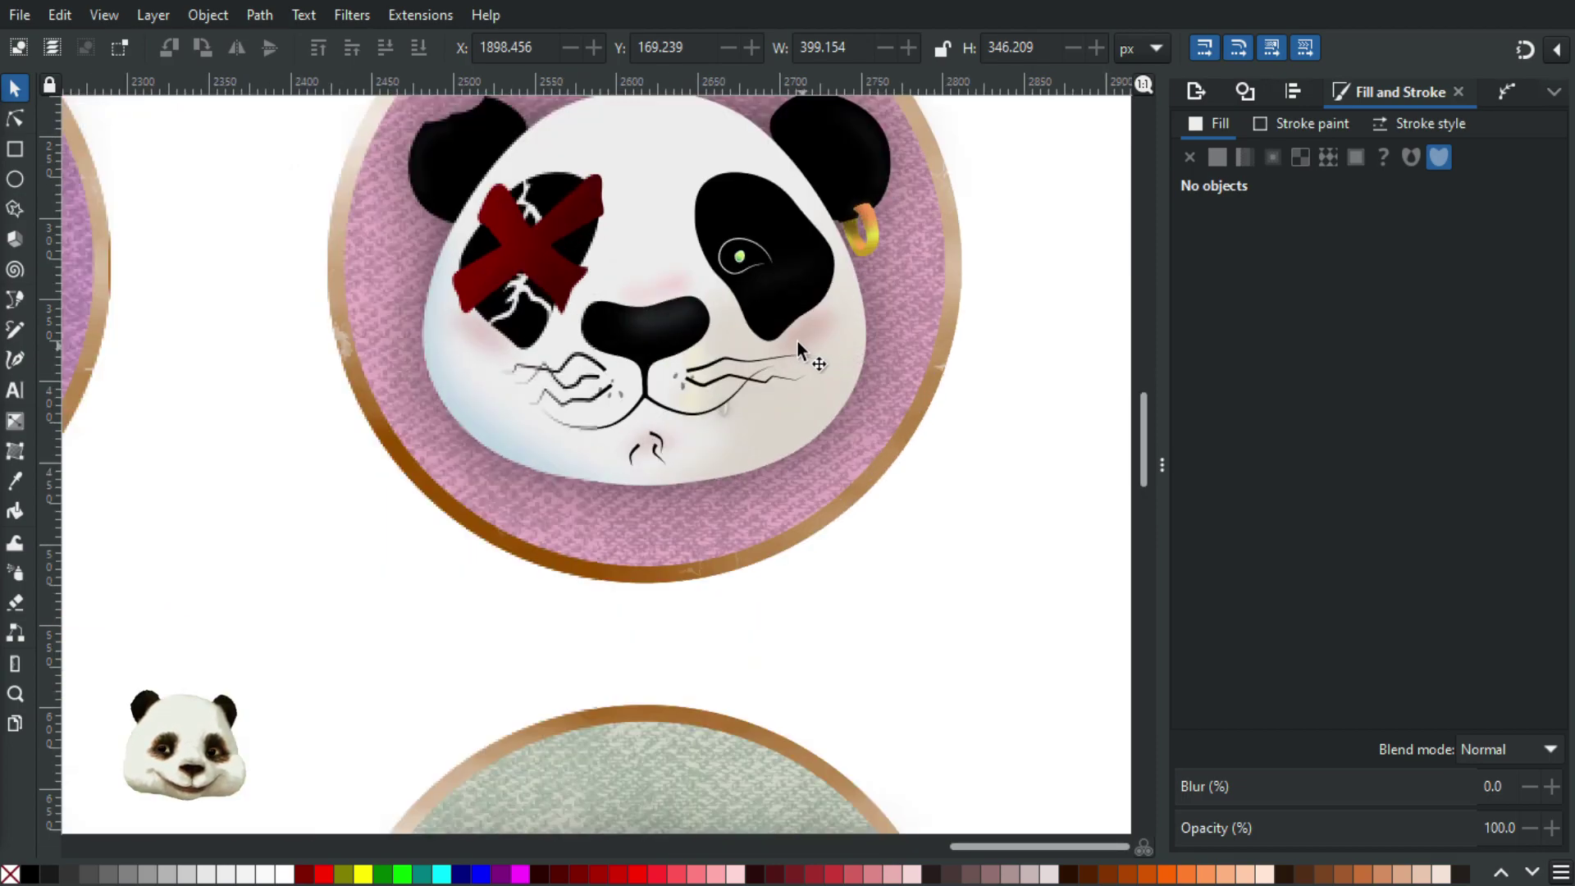
scroll(831, 474, down, 2)
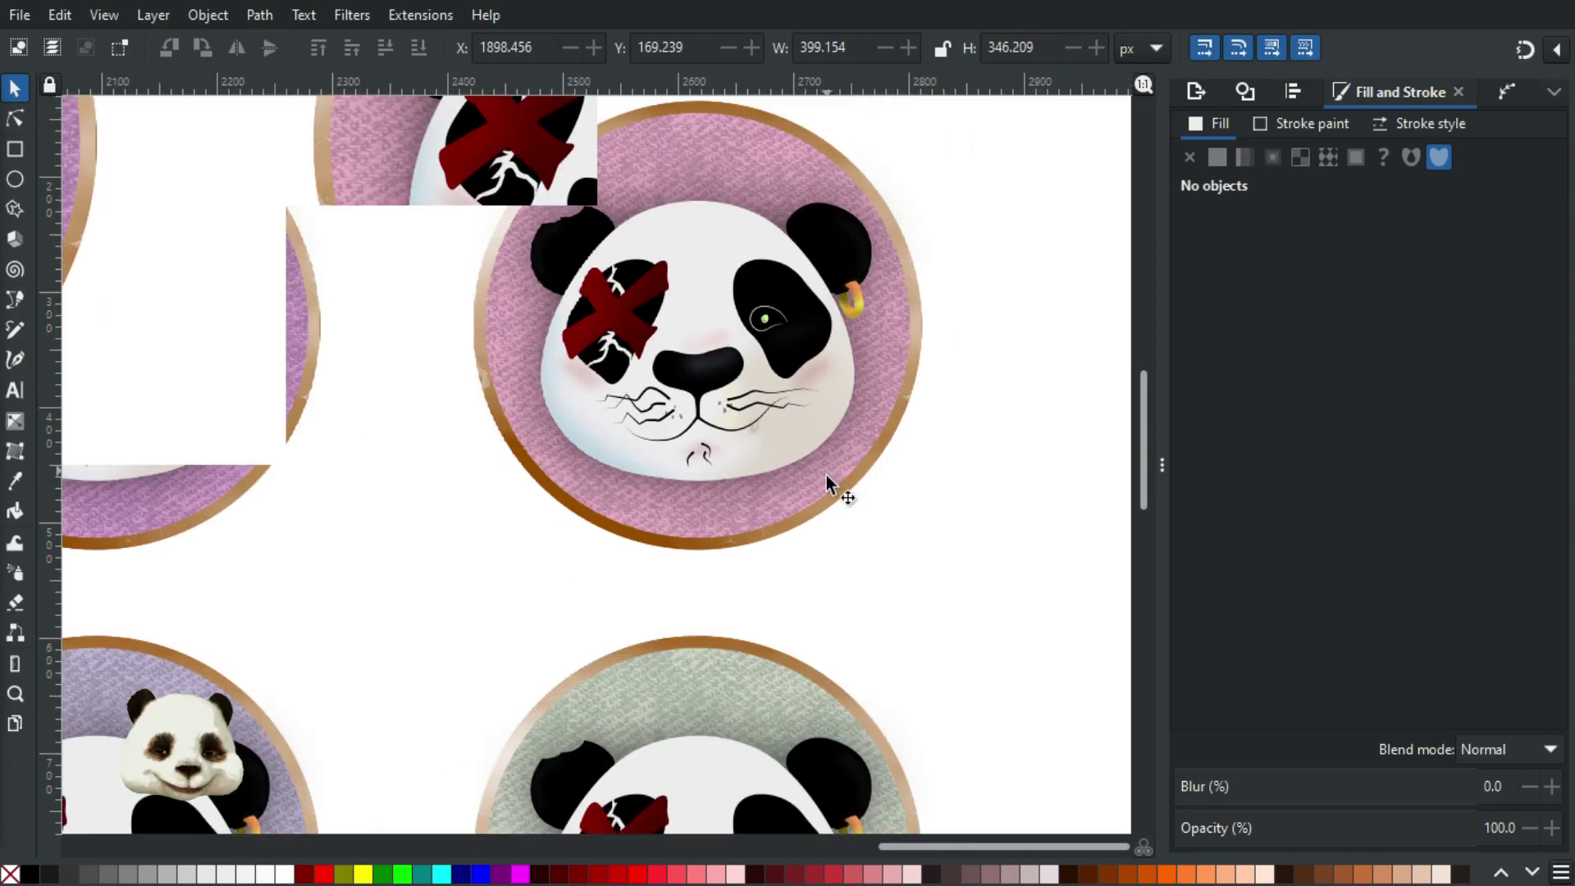
drag(914, 516, 957, 433)
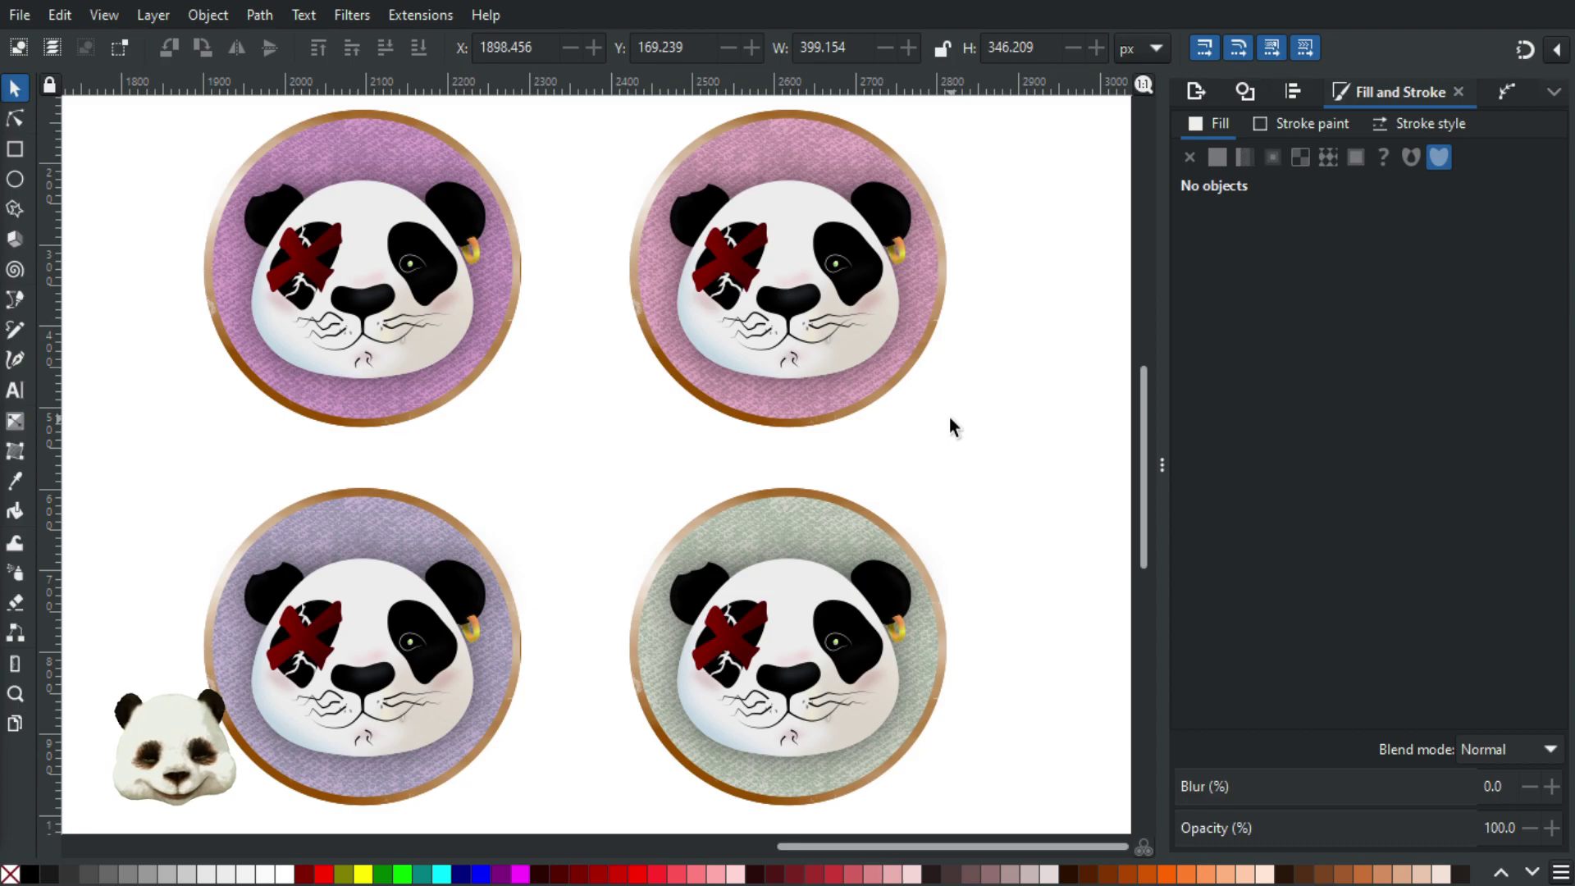
scroll(921, 229, up, 4)
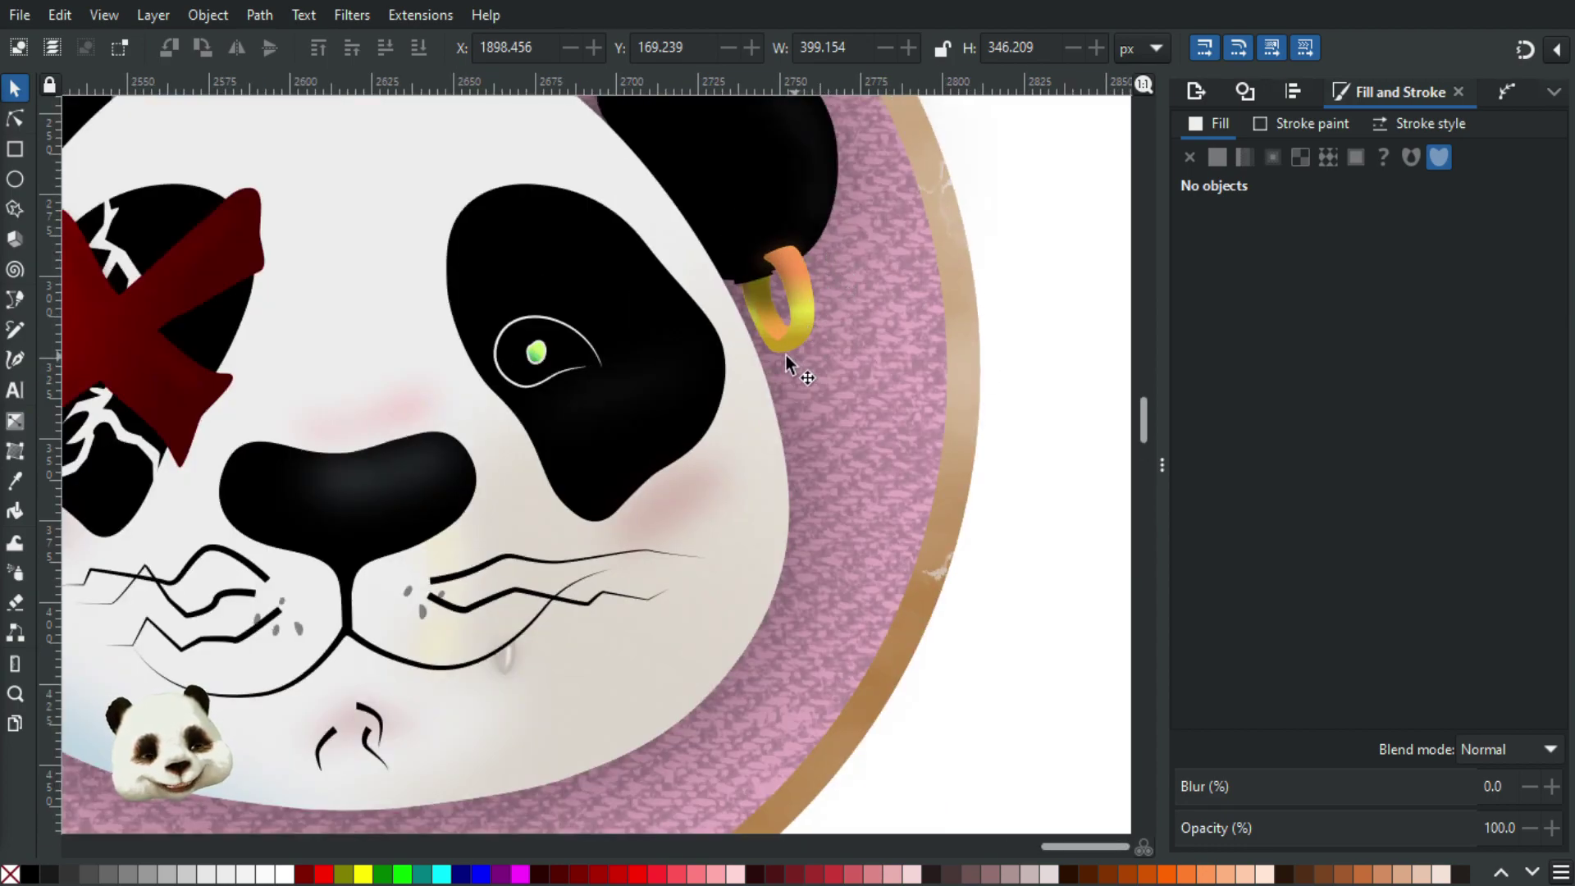
scroll(812, 344, up, 2)
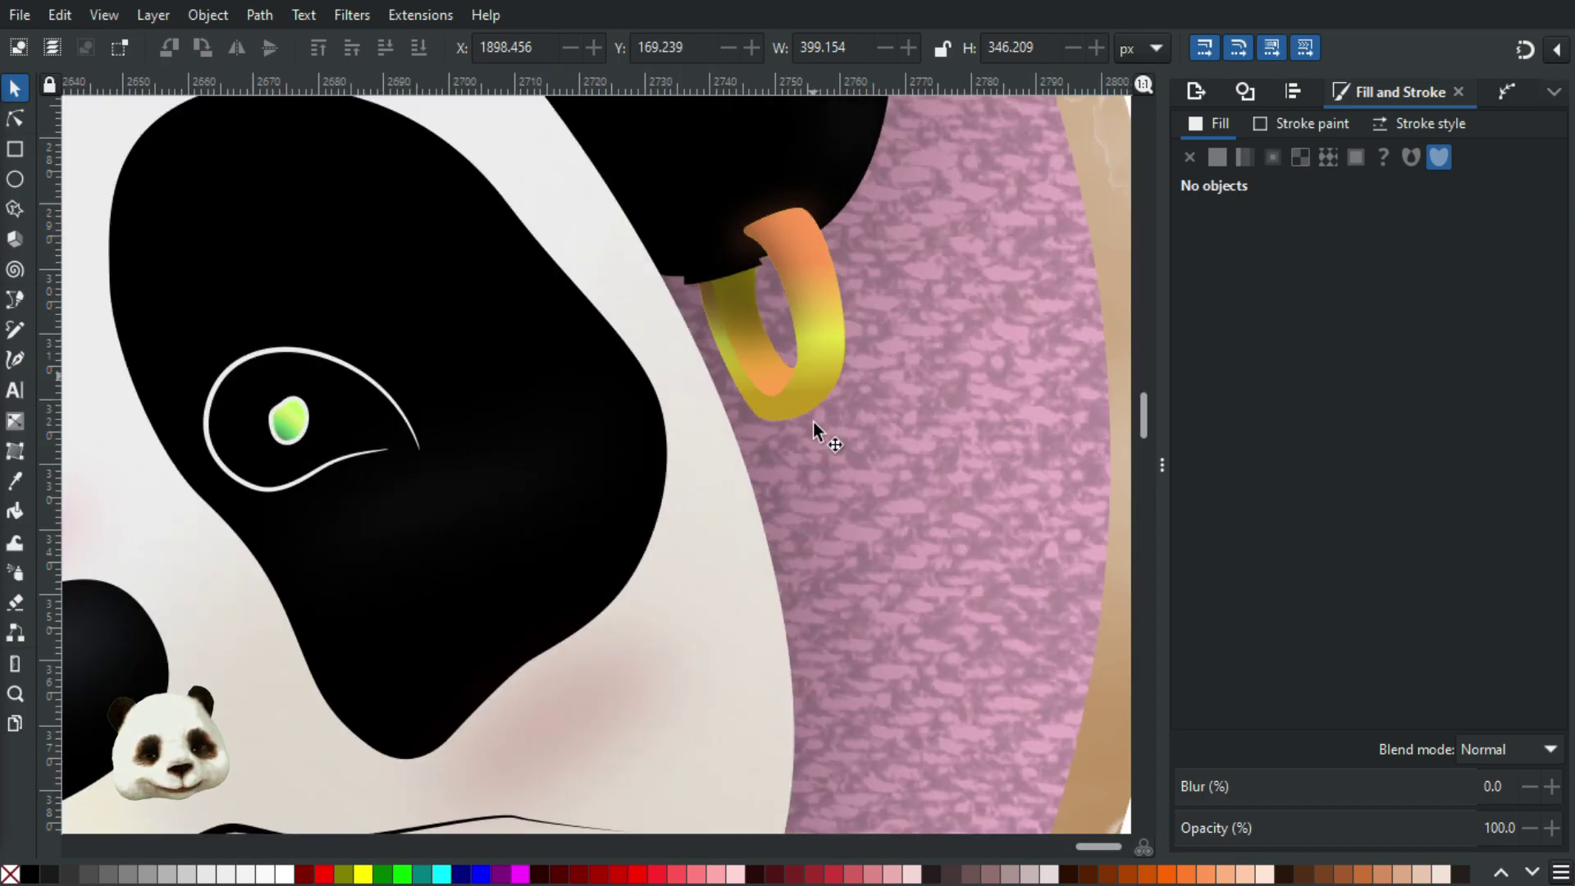
scroll(786, 397, down, 2)
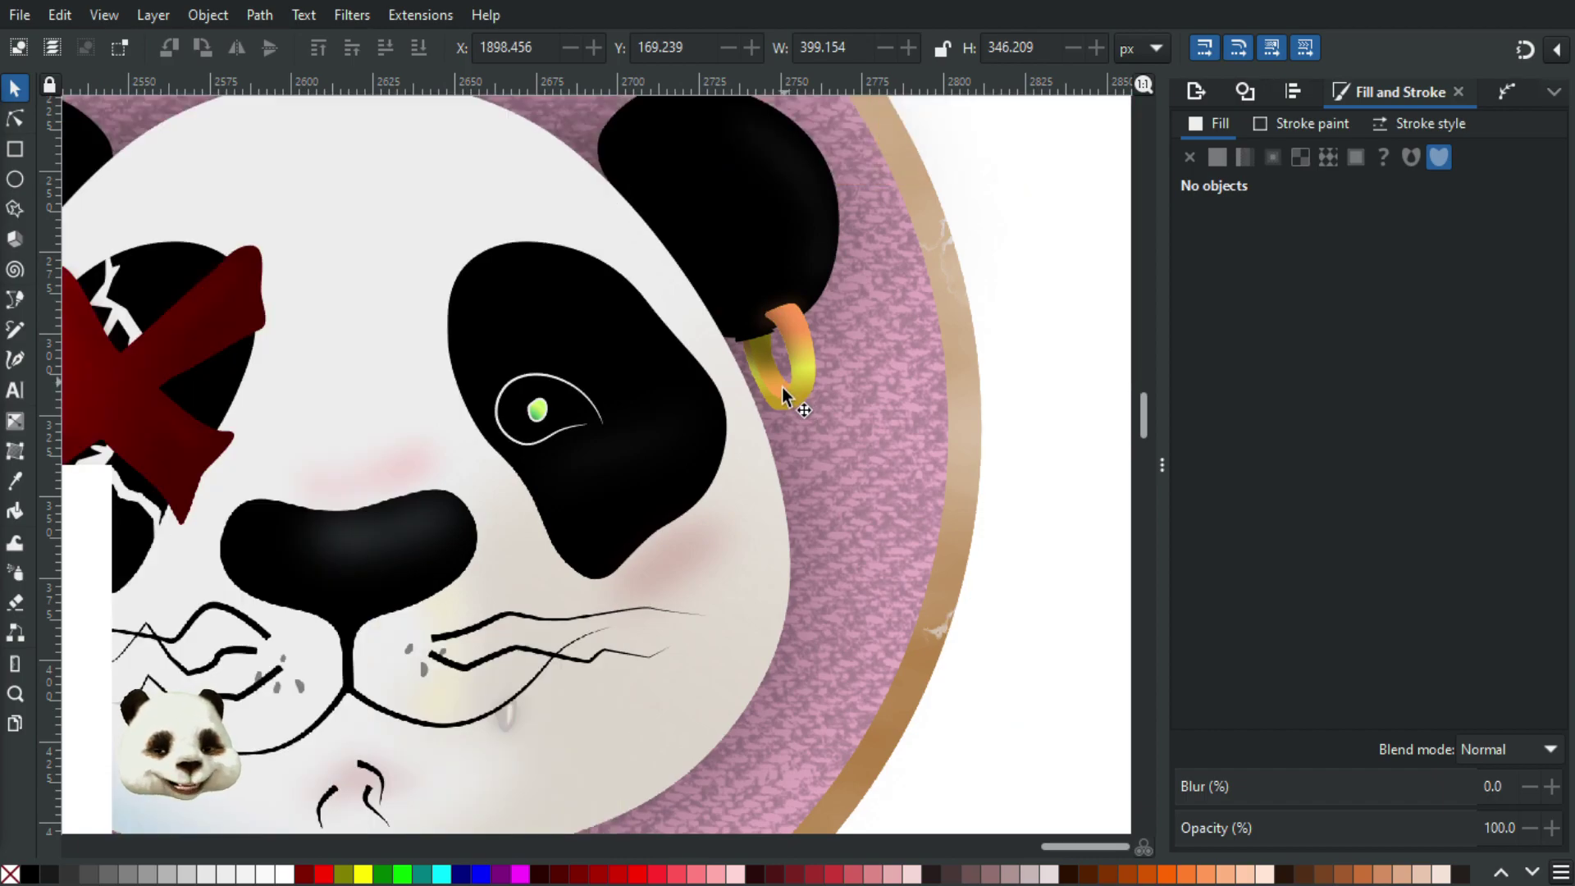
scroll(781, 390, down, 2)
scroll(794, 425, down, 2)
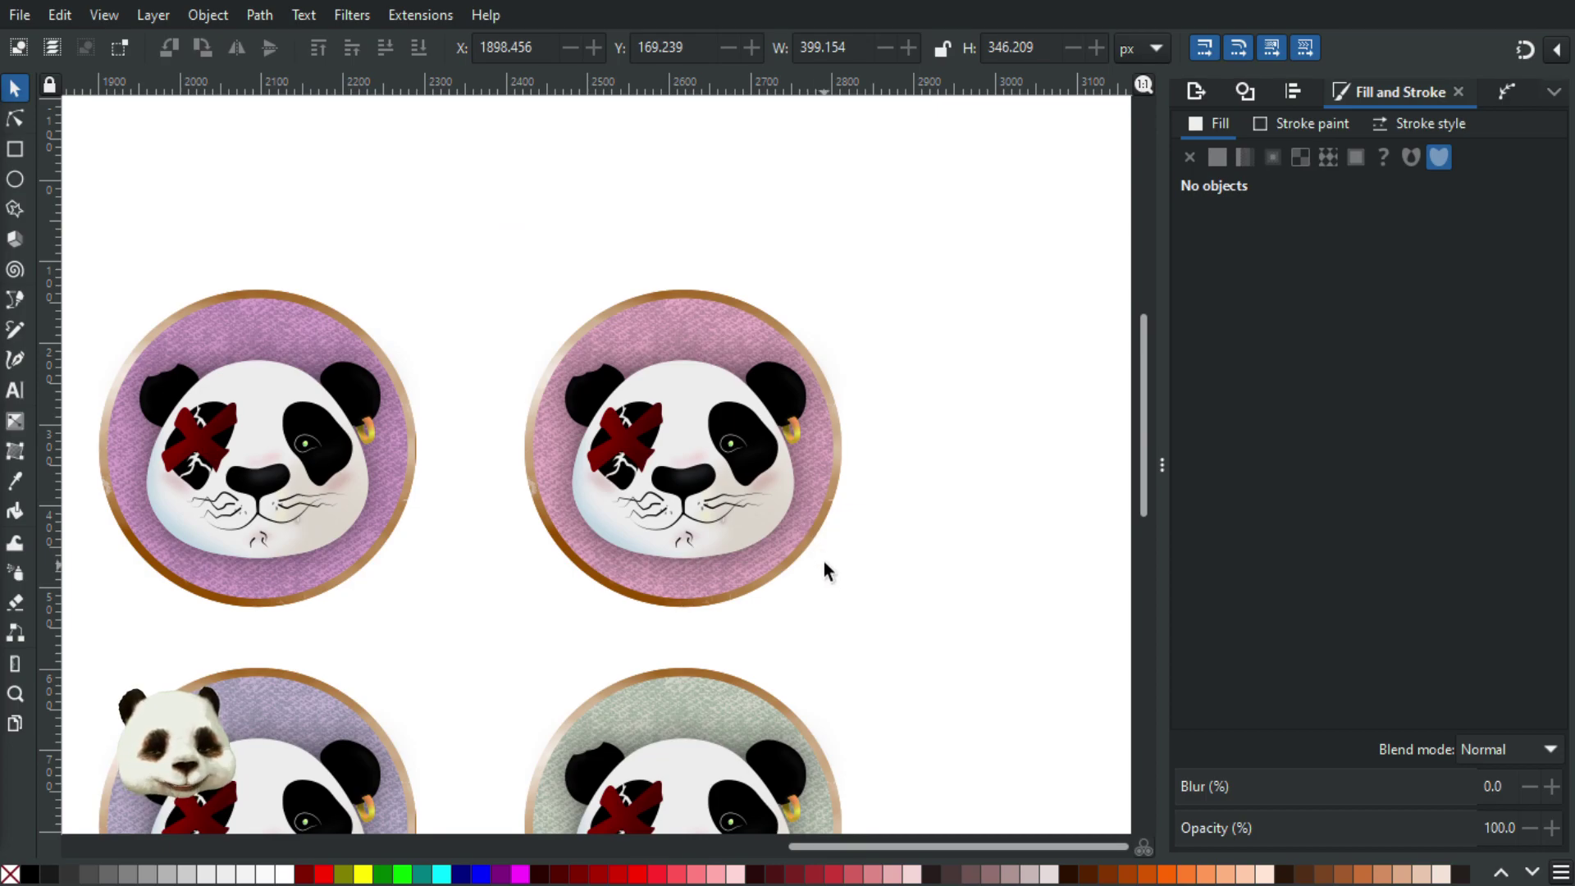
drag(824, 560, 911, 411)
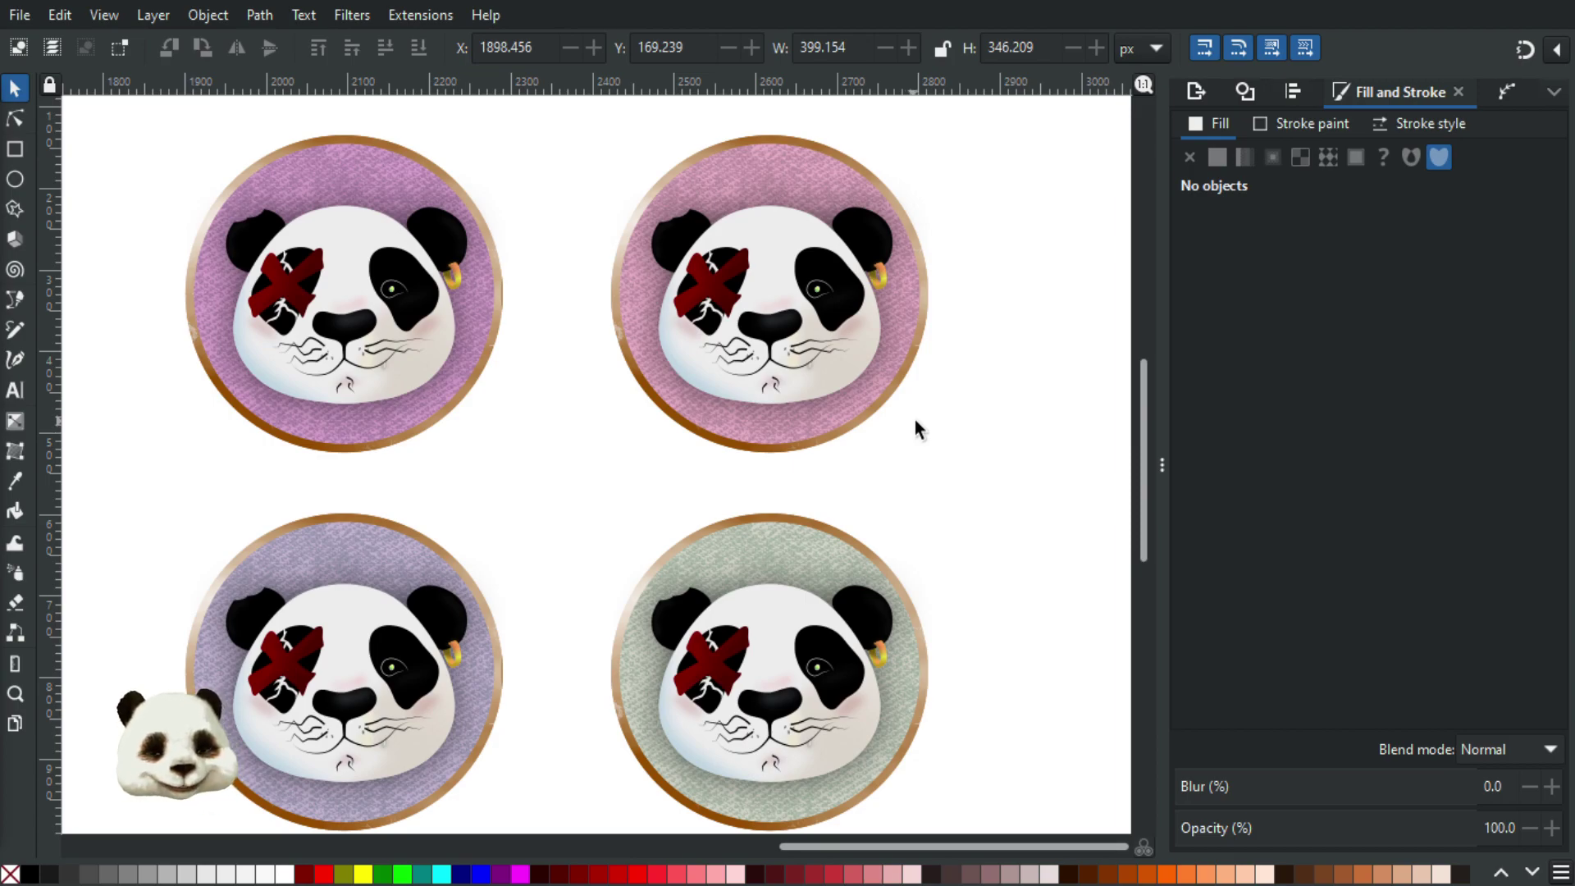
scroll(952, 441, down, 1)
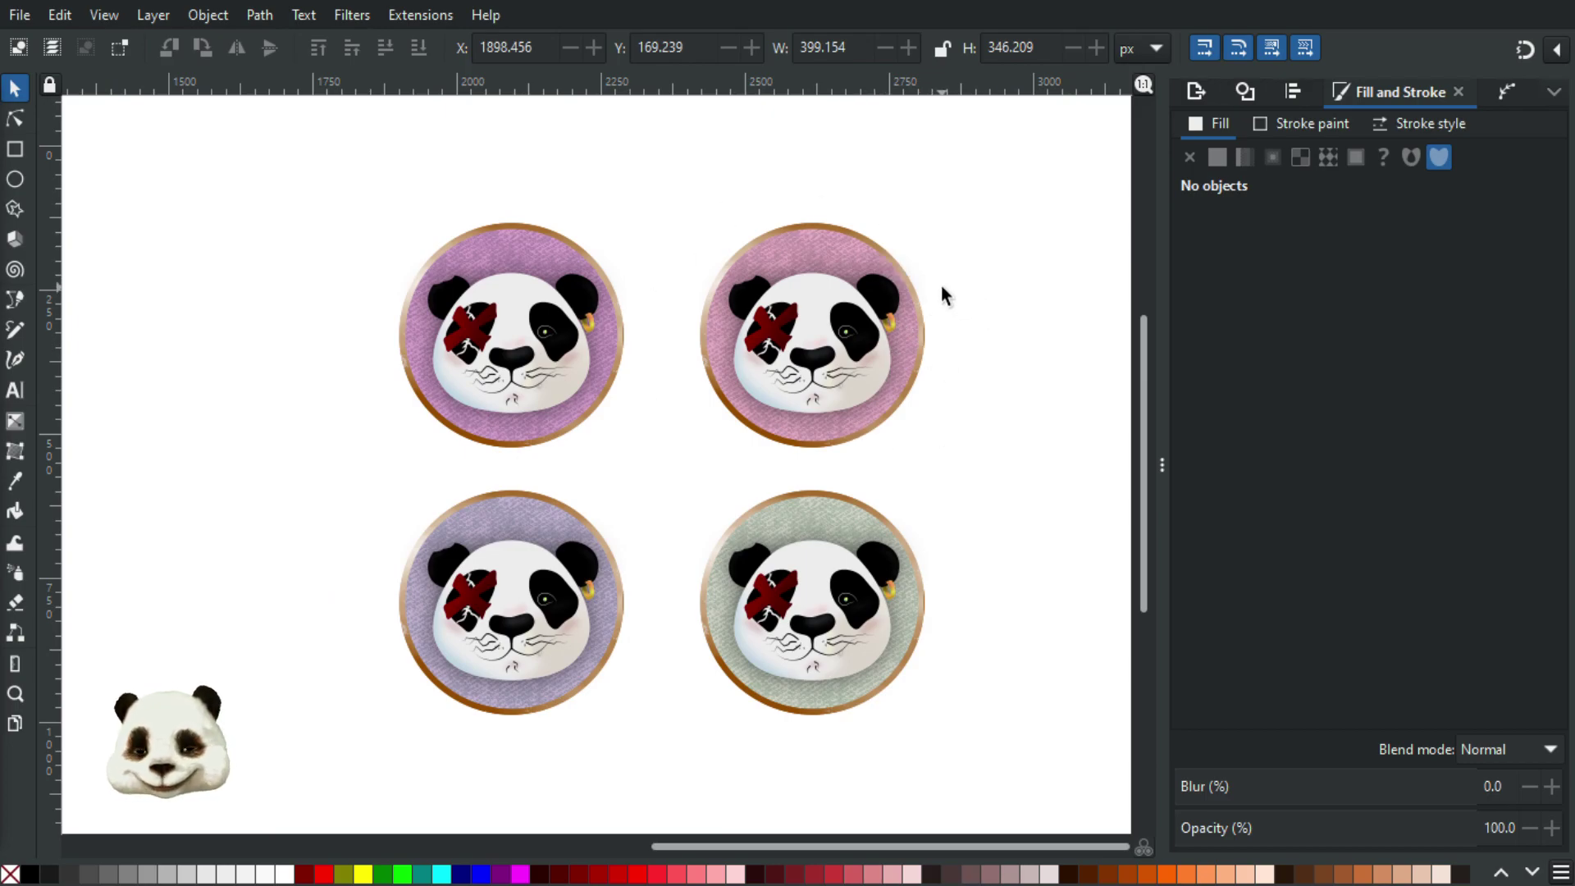
Move the brown rectangle onto the badges and enlarge it to cover all four.
scroll(936, 394, down, 1)
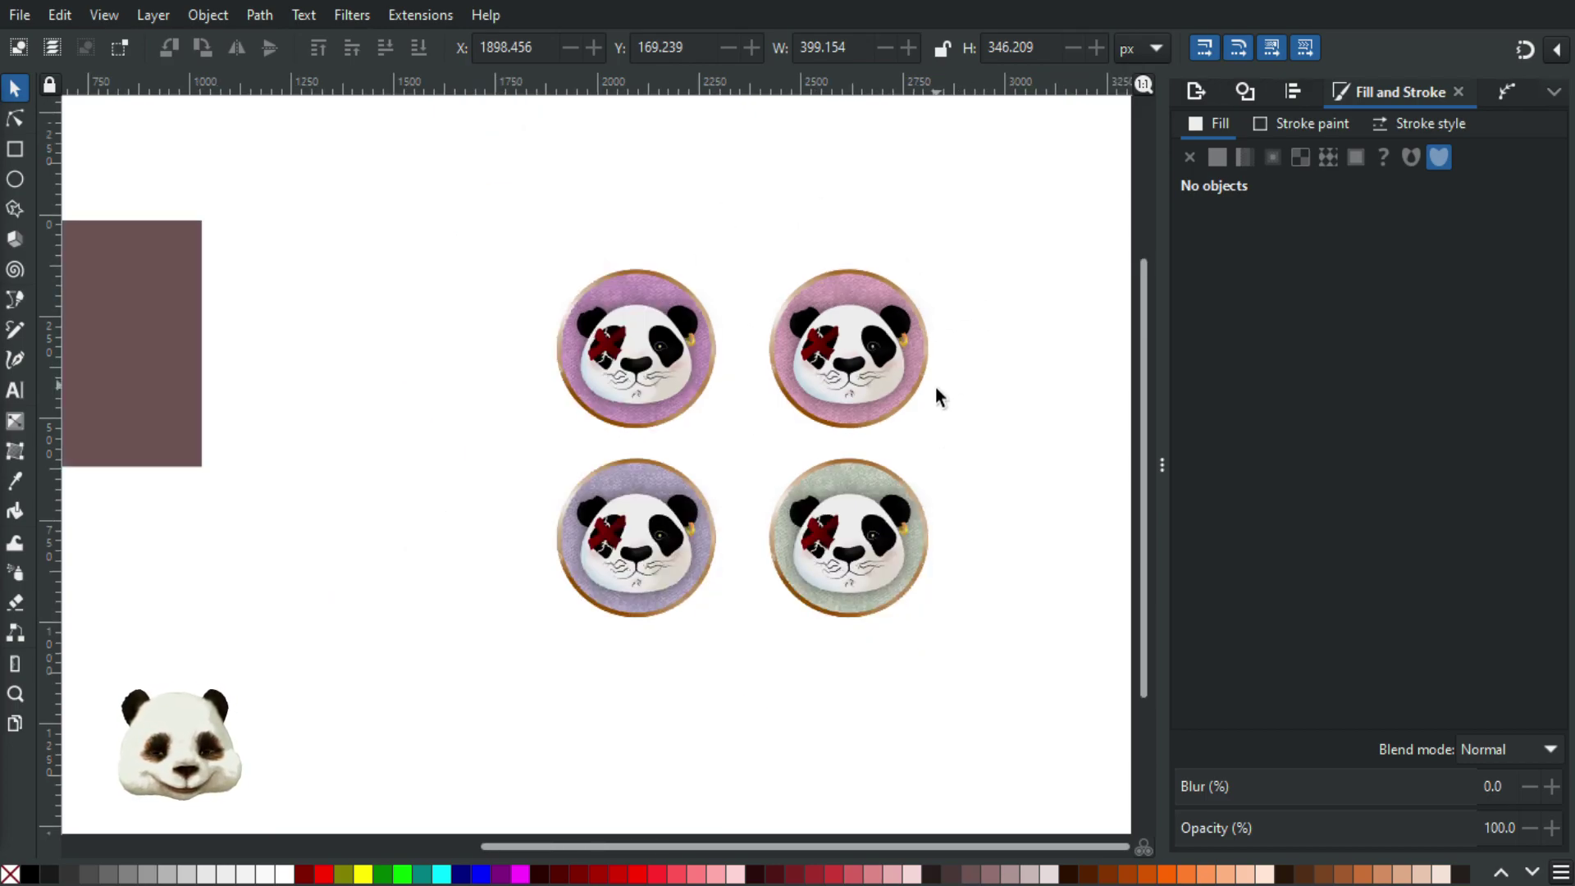
scroll(929, 623, up, 1)
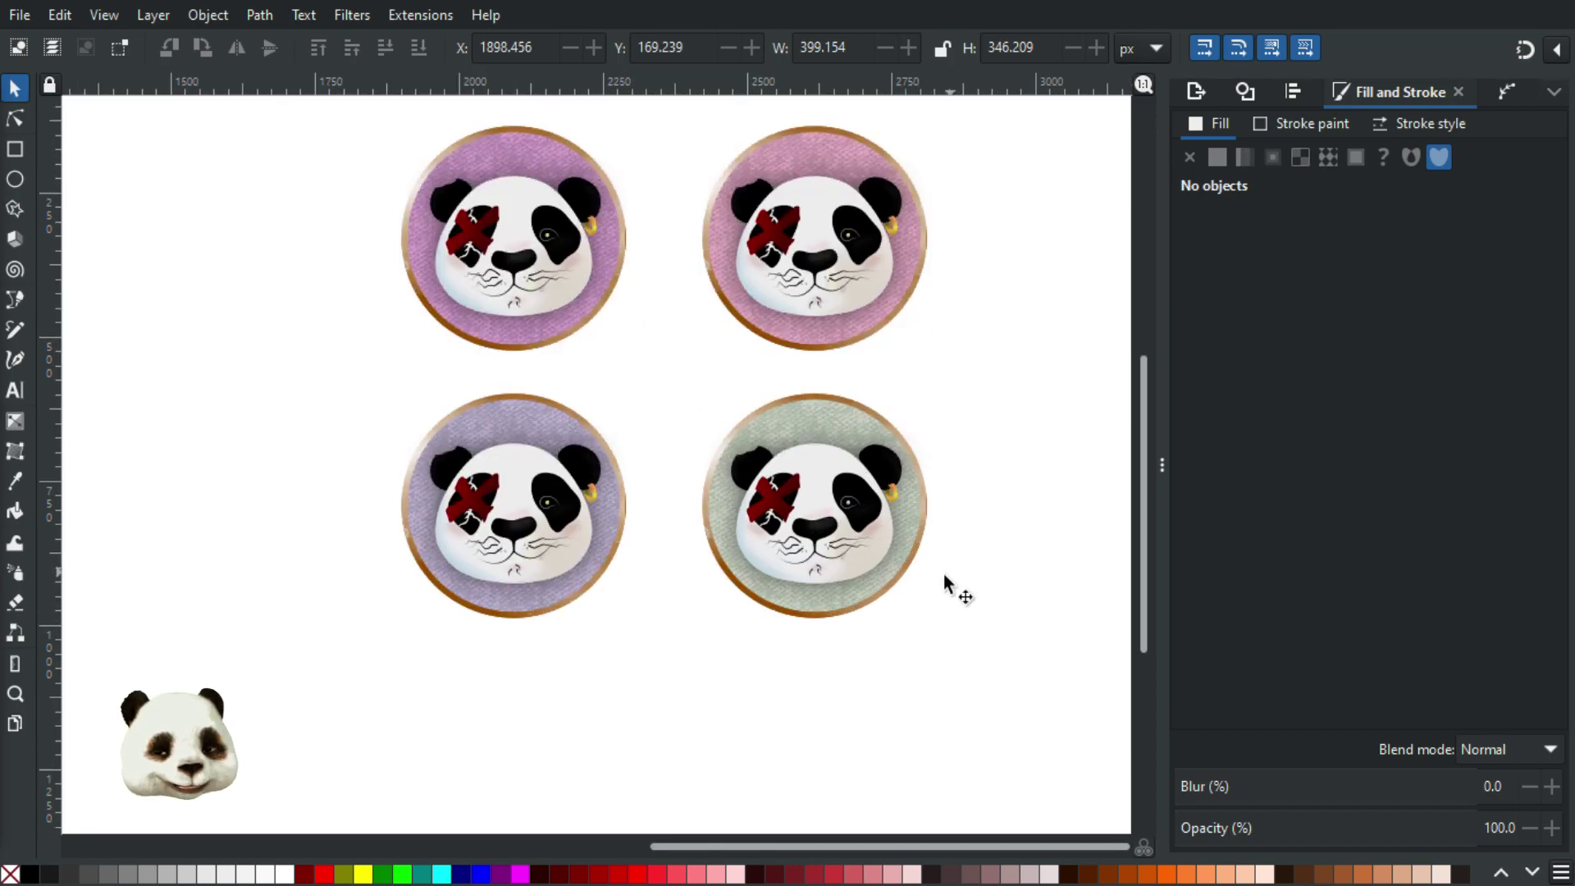
scroll(944, 576, down, 1)
scroll(721, 565, down, 1)
click(292, 443)
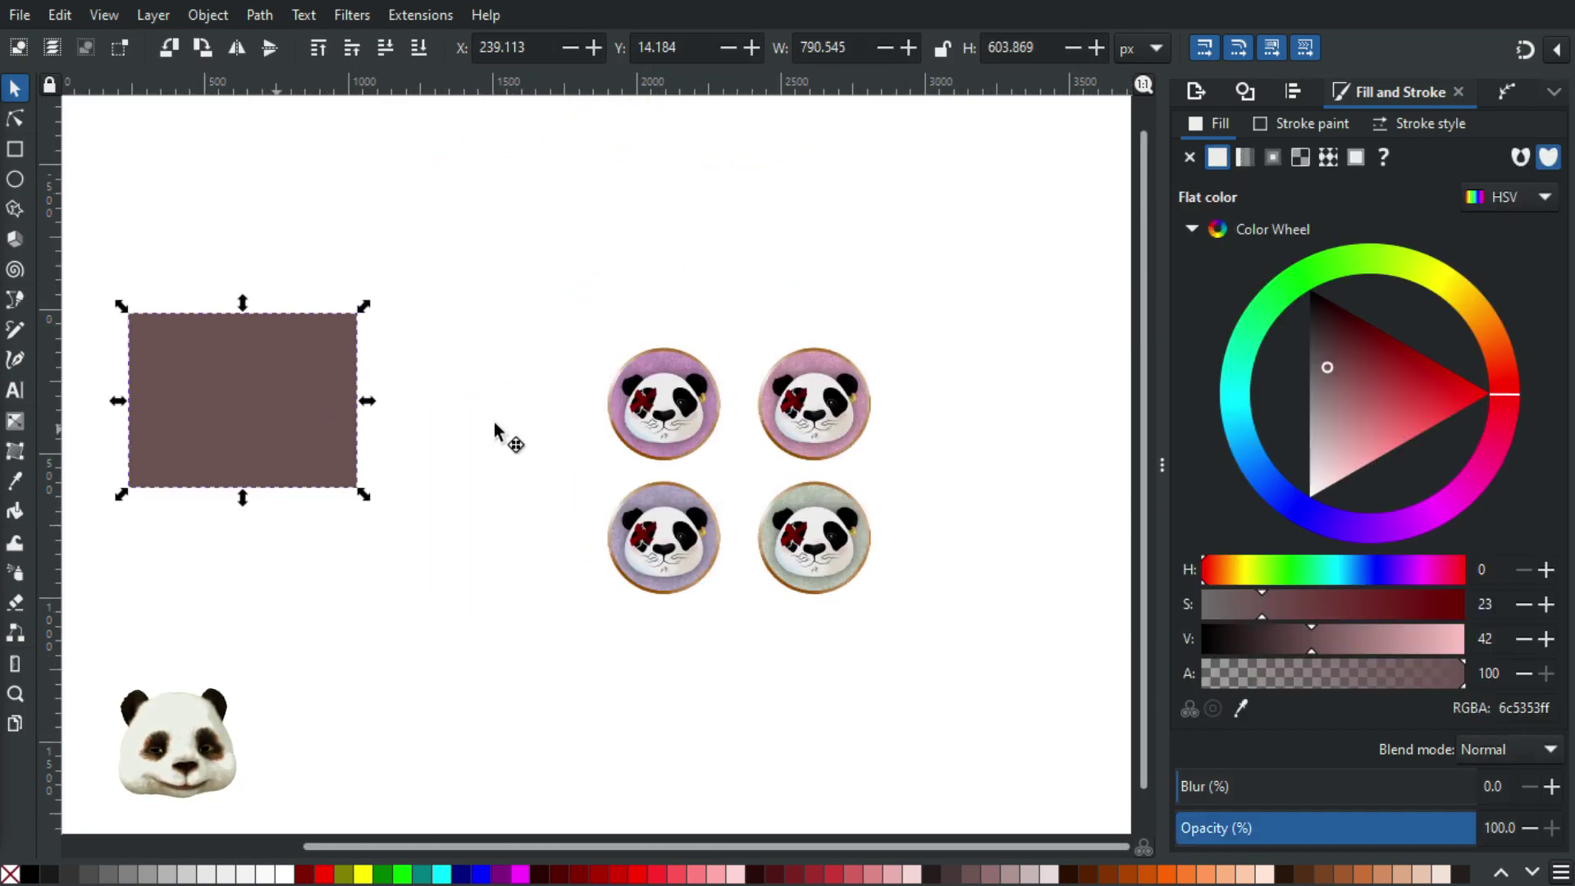
drag(495, 429, 745, 436)
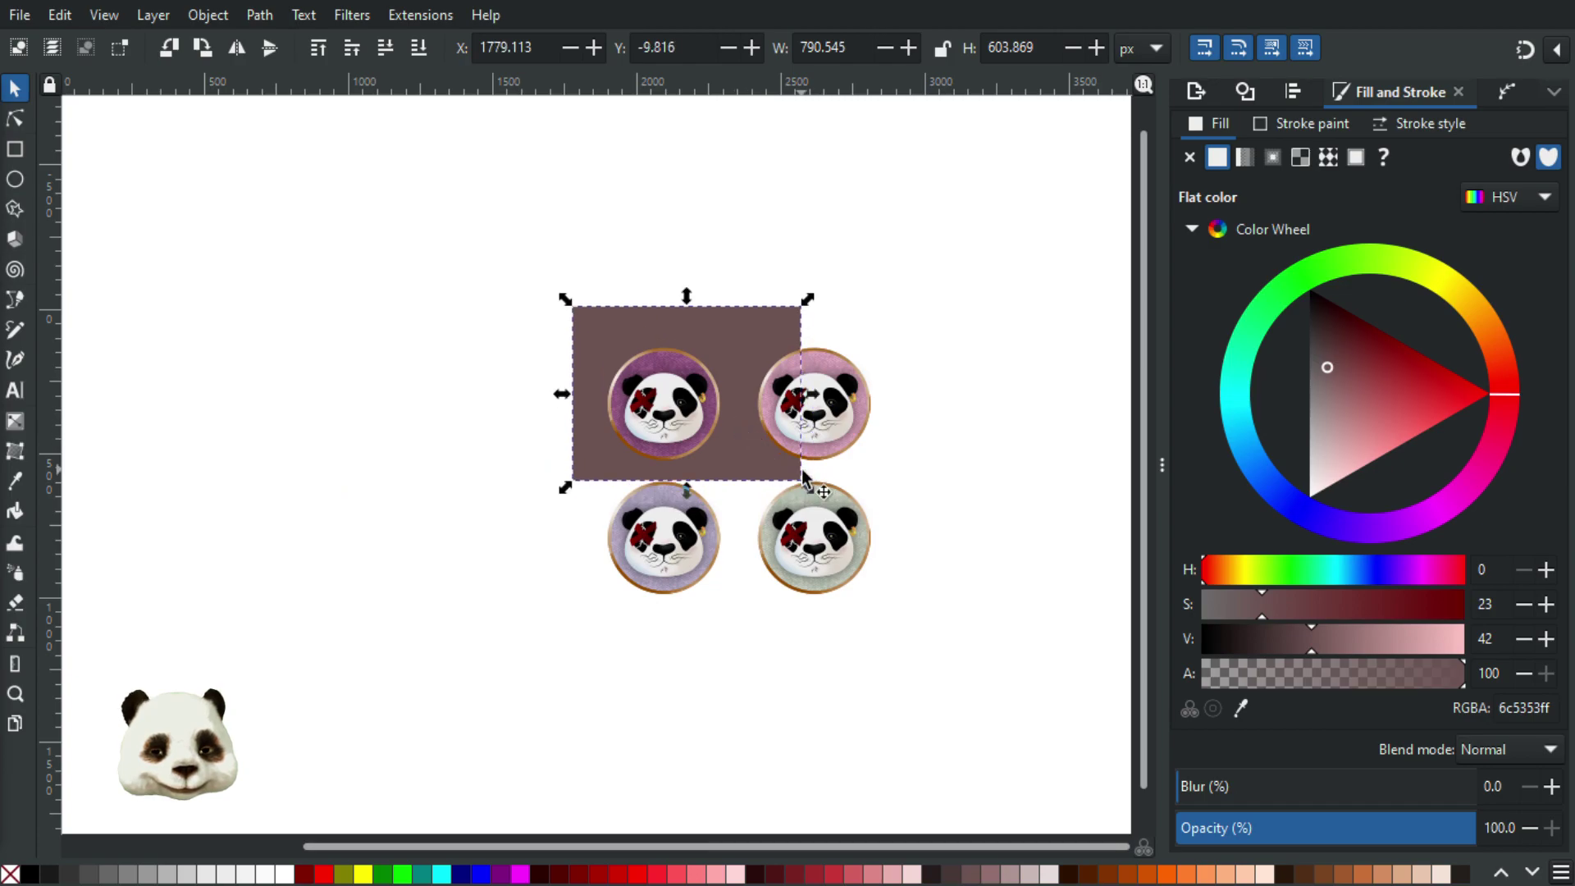
drag(805, 482, 958, 668)
mouse_move(896, 459)
mouse_down()
mouse_move(879, 476)
mouse_move(884, 458)
mouse_up()
Nudge the brown rectangle to centre it behind the badges.
scroll(878, 453, up, 2)
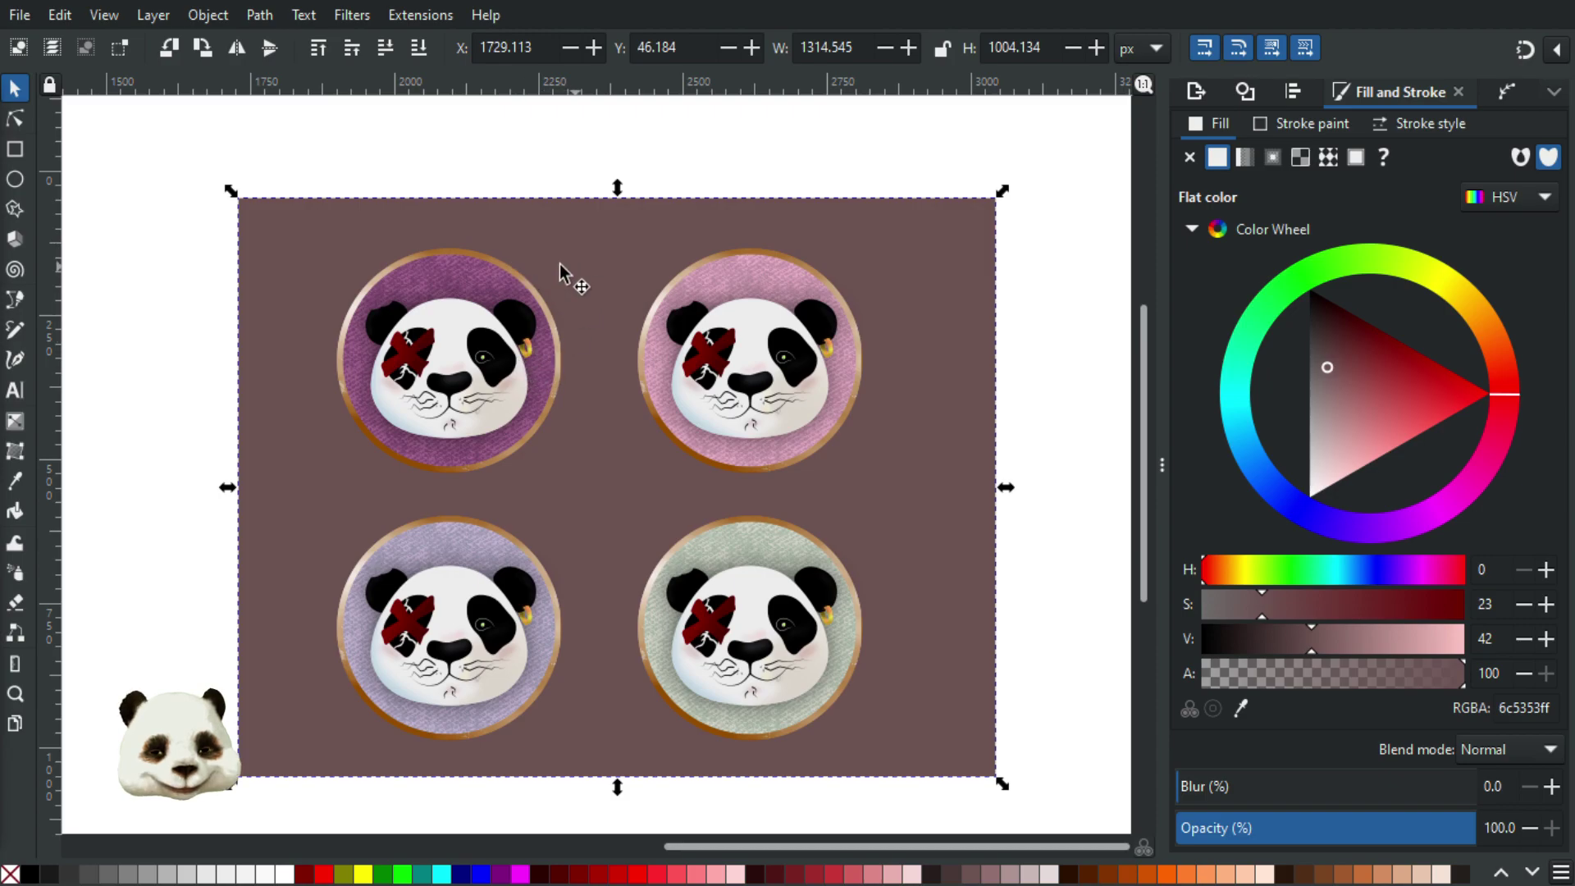
drag(655, 239, 653, 240)
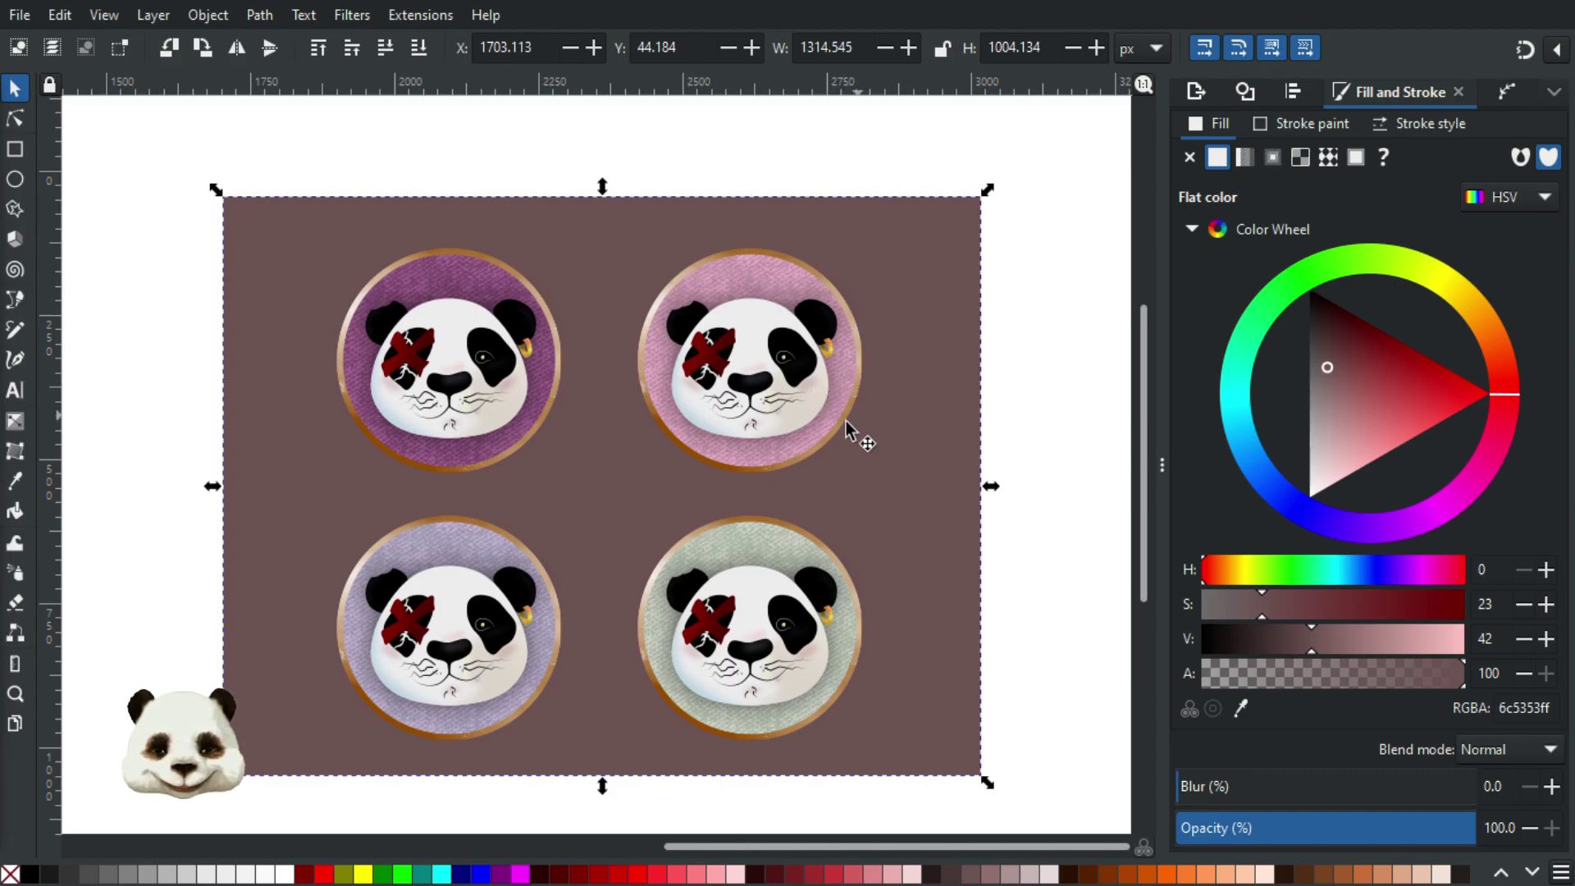
scroll(775, 408, up, 2)
scroll(779, 406, down, 2)
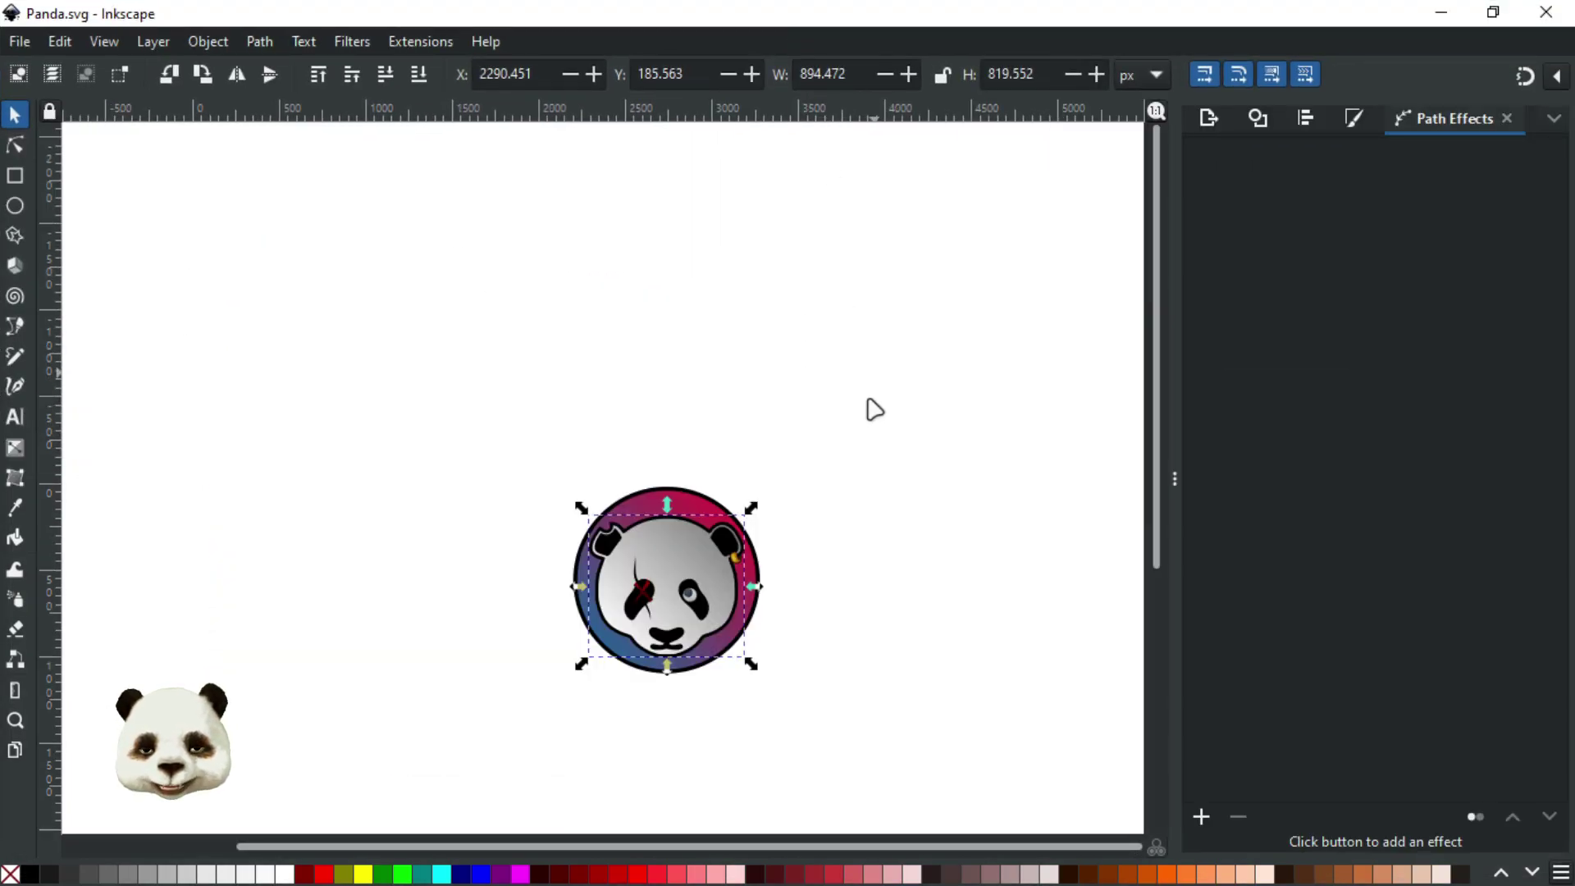
Deselect the panda logo, zoom in, and centre the enlarged logo in view.
click(890, 524)
scroll(894, 528, down, 3)
ctrl+scroll(781, 543, up, 1)
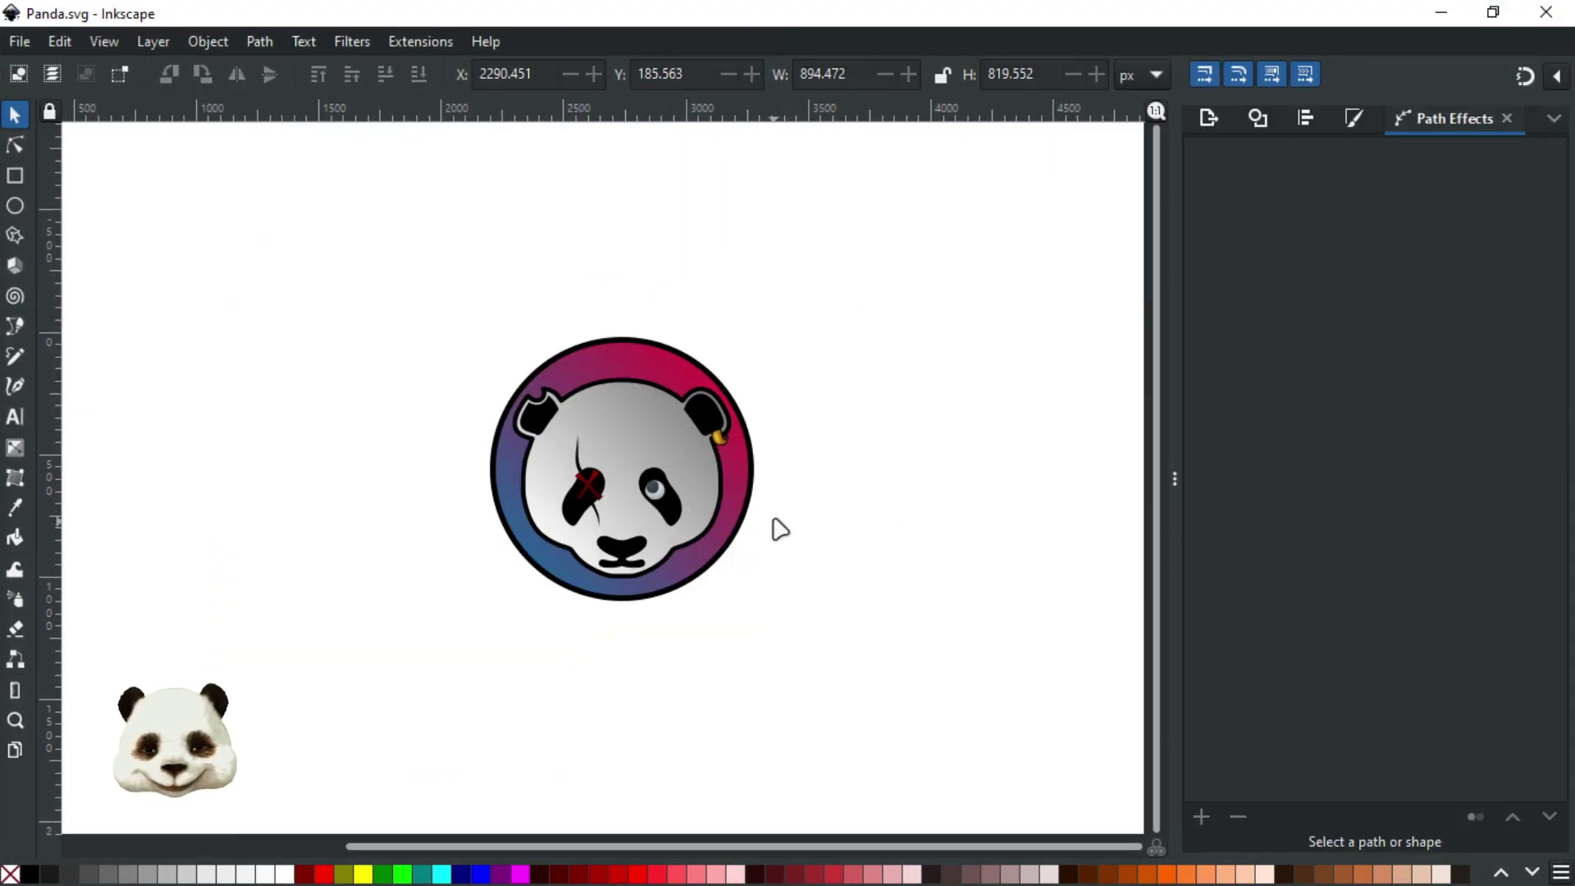
ctrl+scroll(832, 505, up, 1)
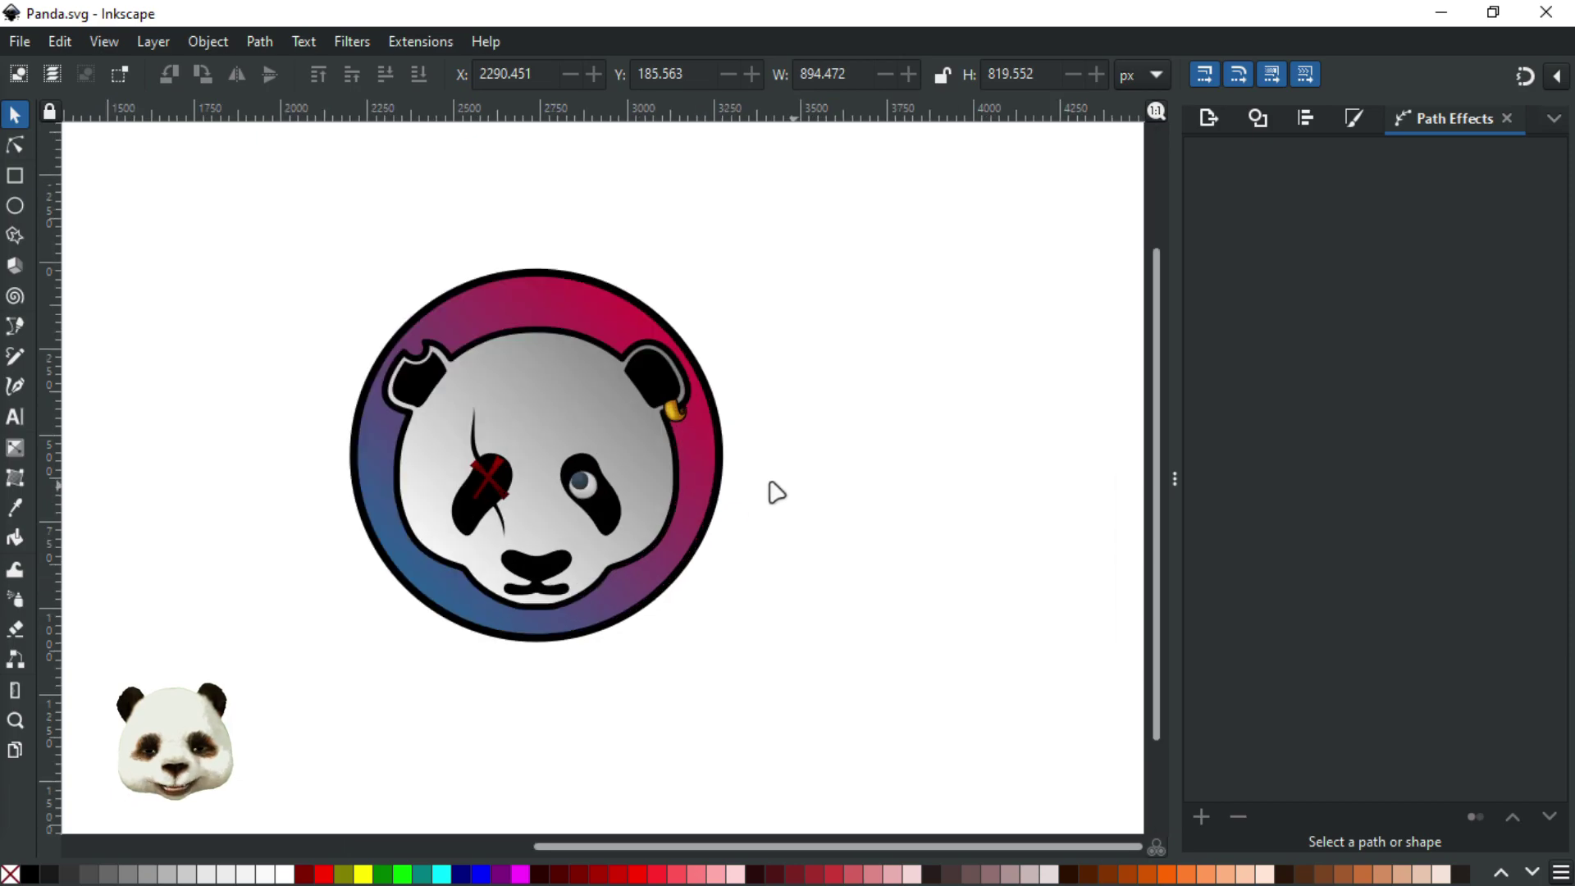
ctrl+scroll(604, 476, up, 1)
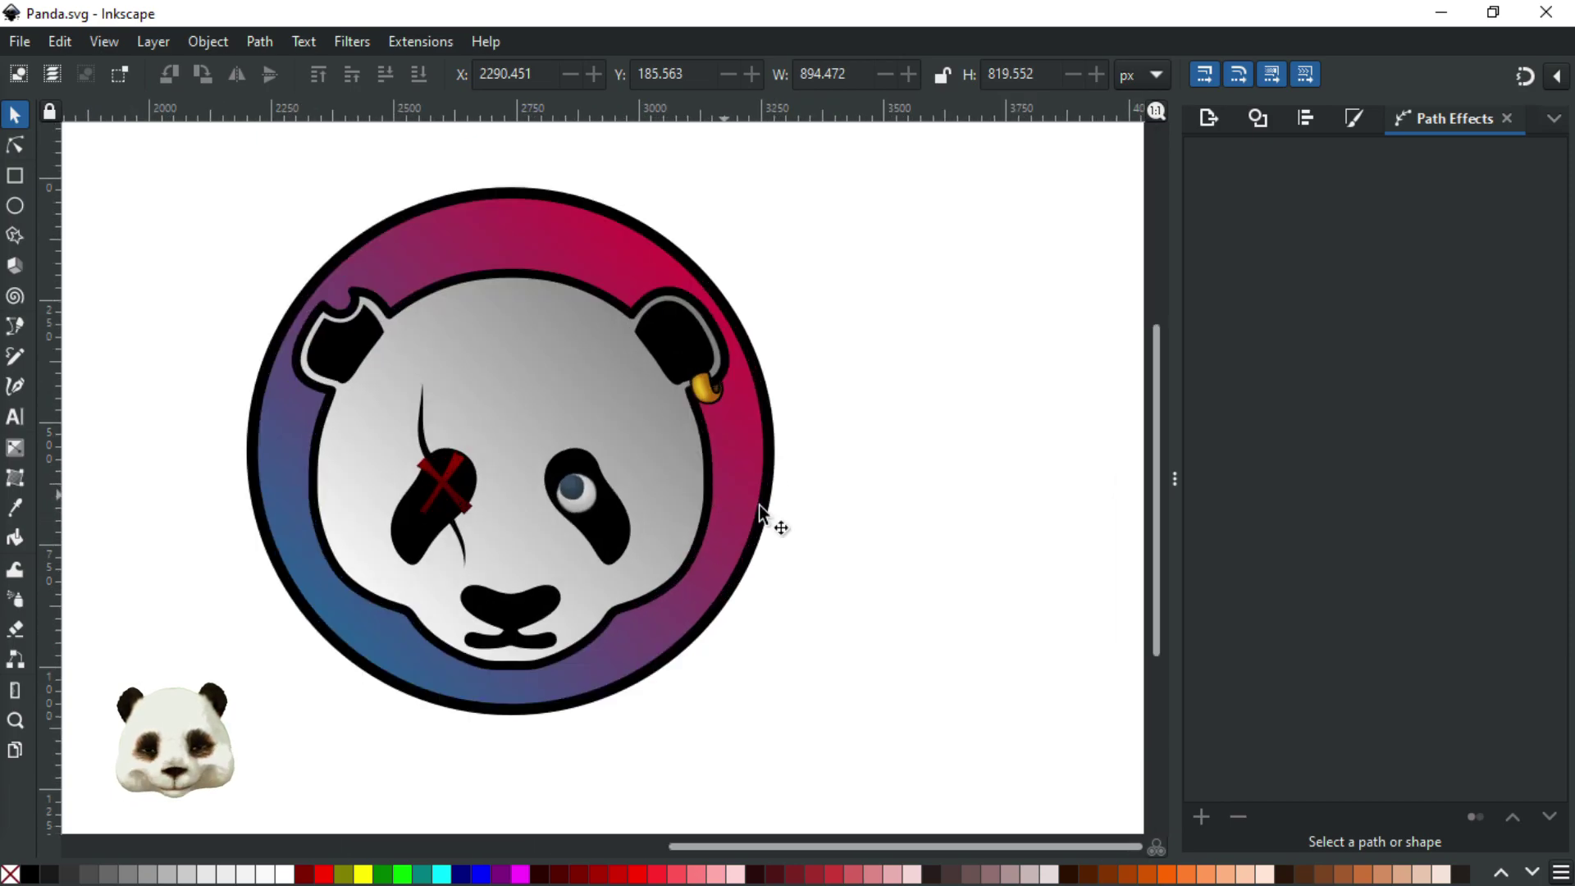
drag(844, 533, 1007, 543)
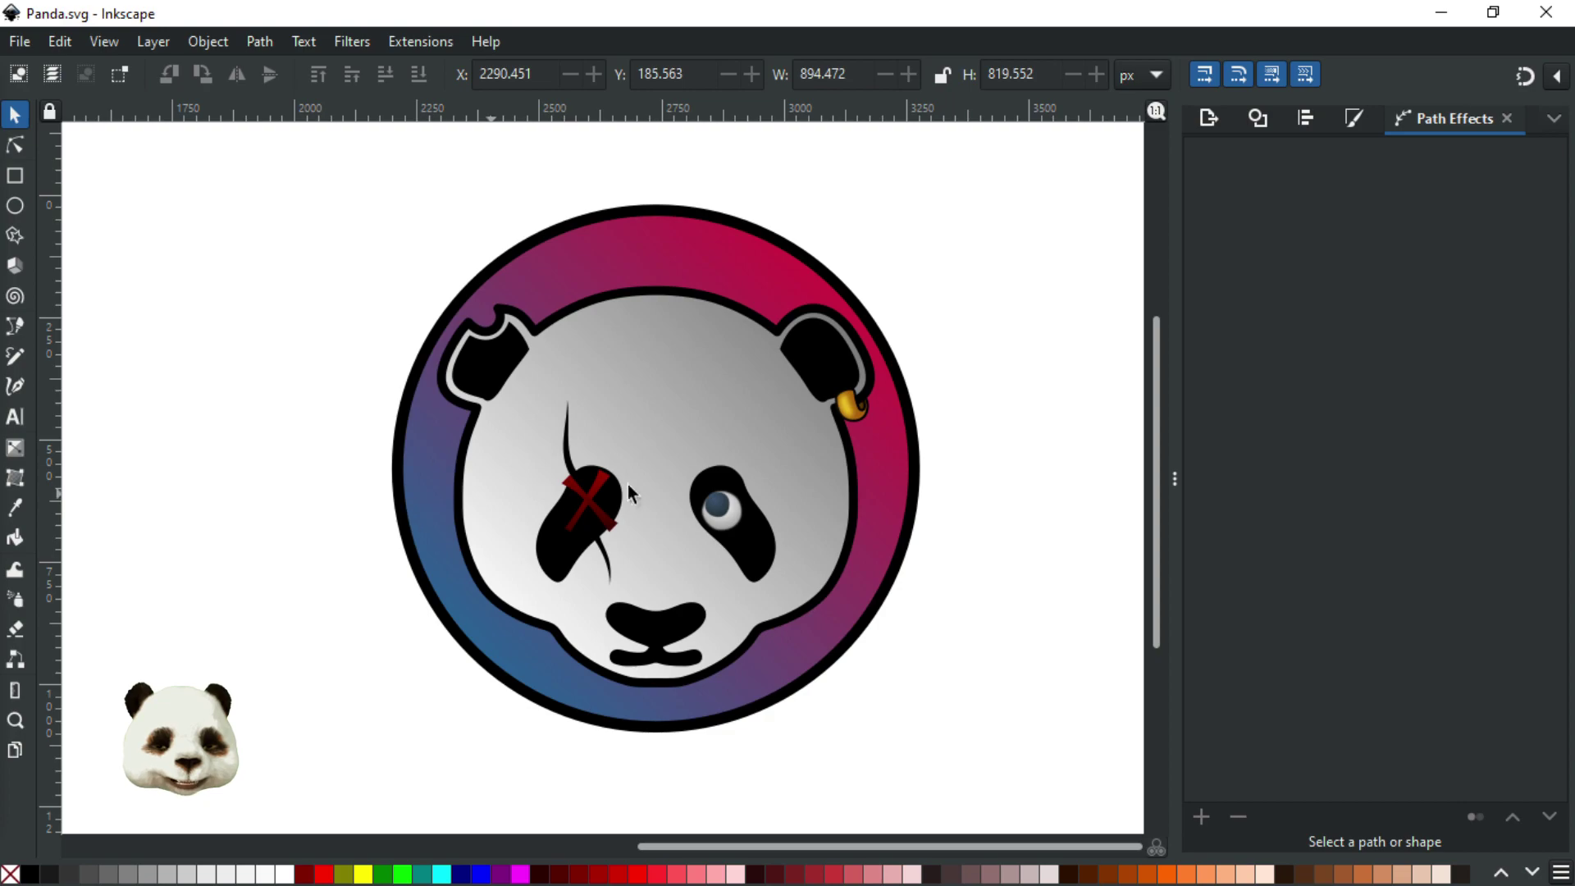
Close the Panda.svg window and undo the last edit in the ballerina portrait.
click(1551, 16)
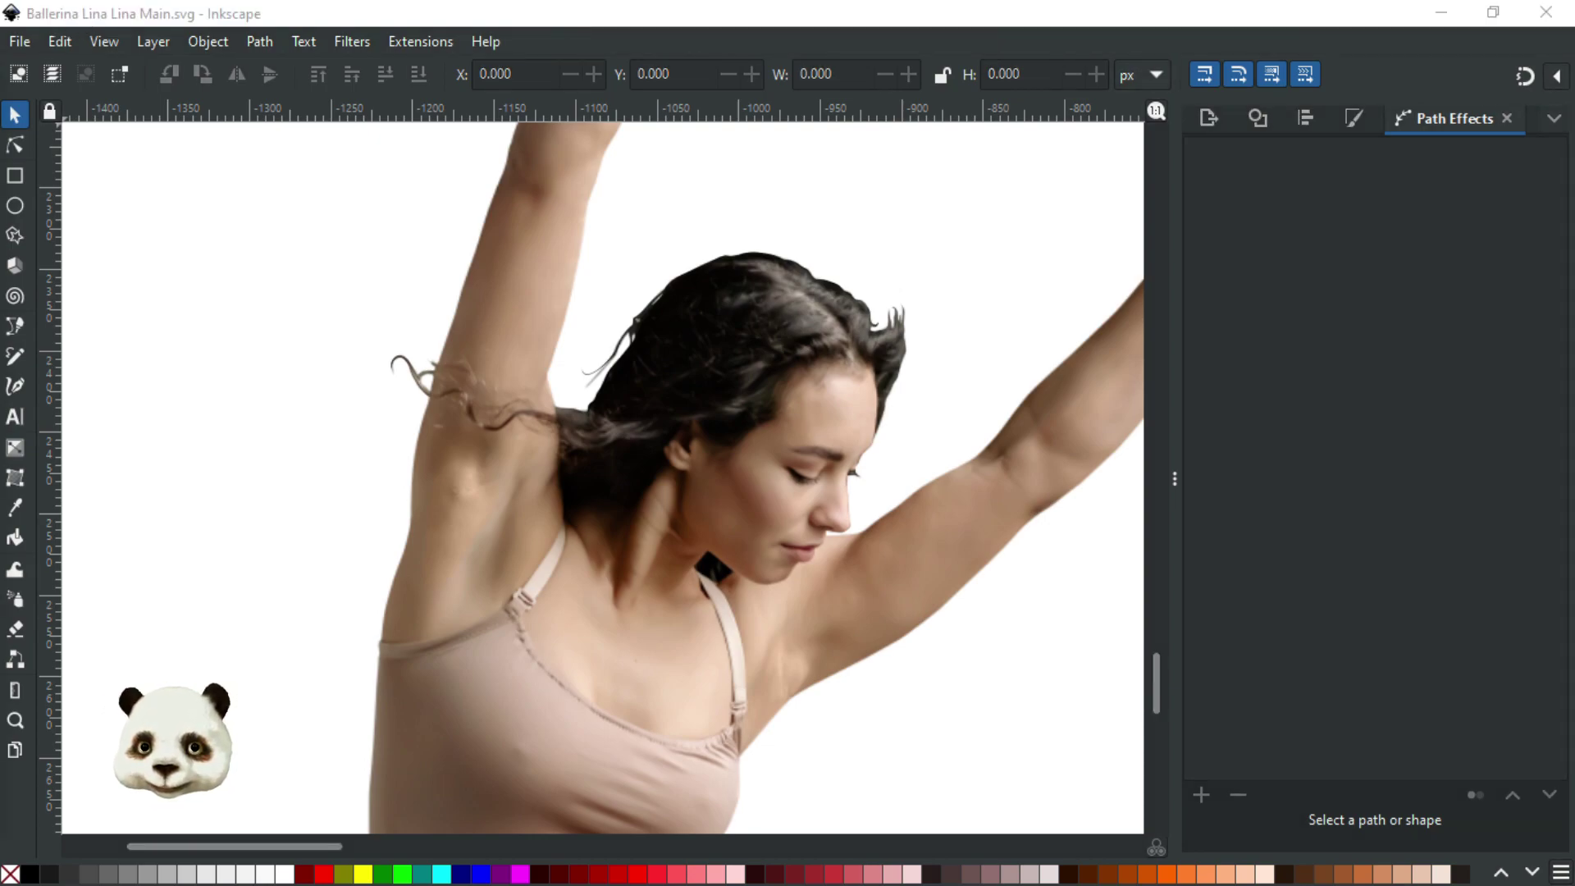
key(ctrl+z)
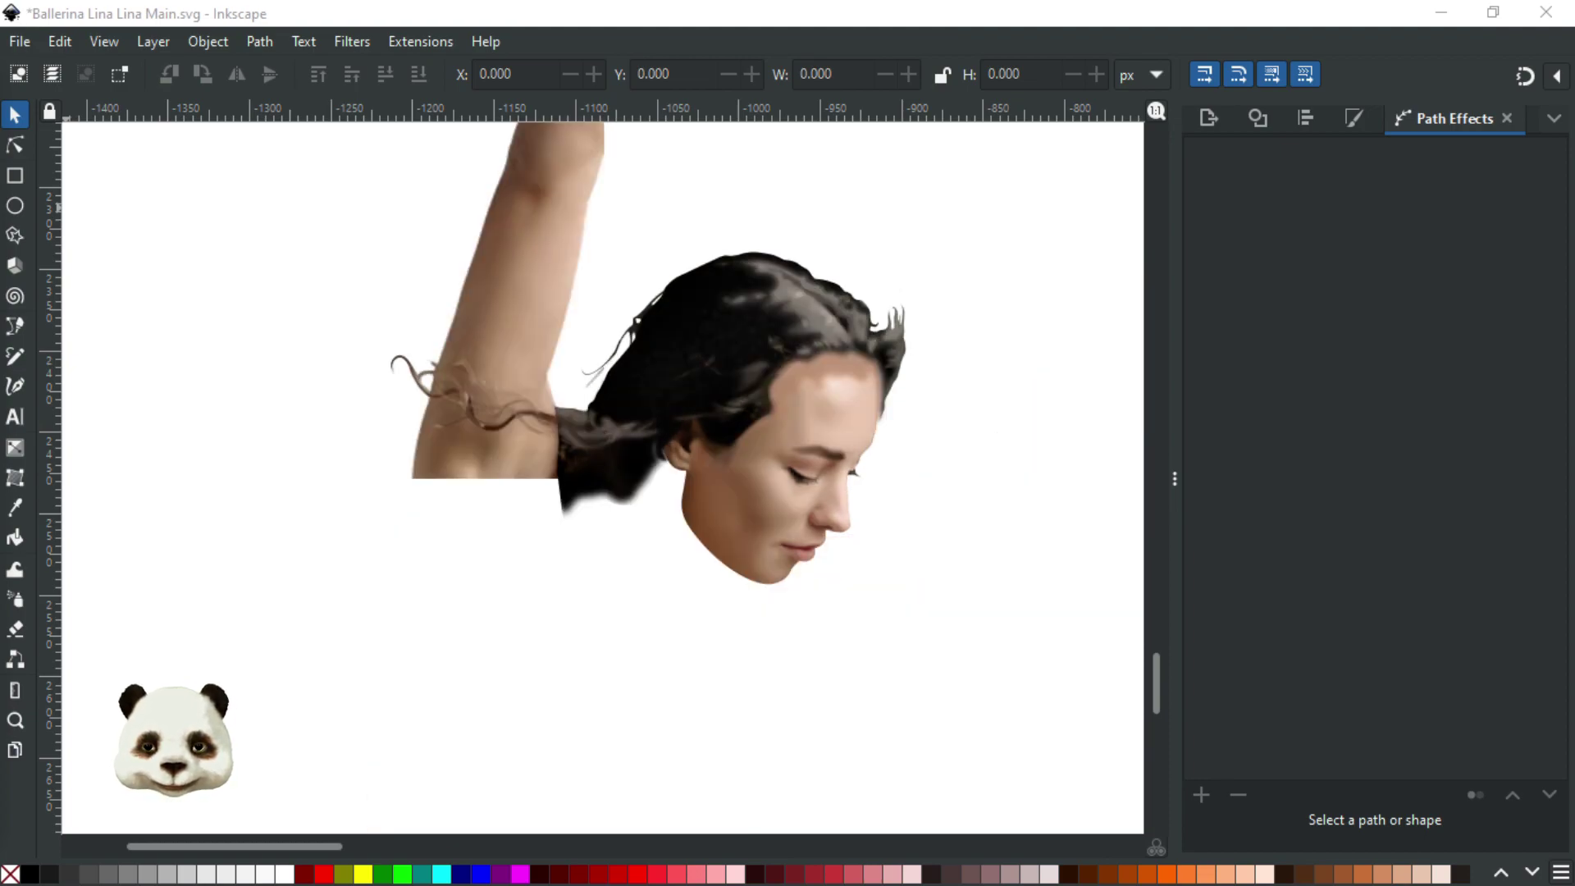
scroll(1012, 653, down, 2)
drag(969, 657, 578, 513)
scroll(408, 327, up, 2)
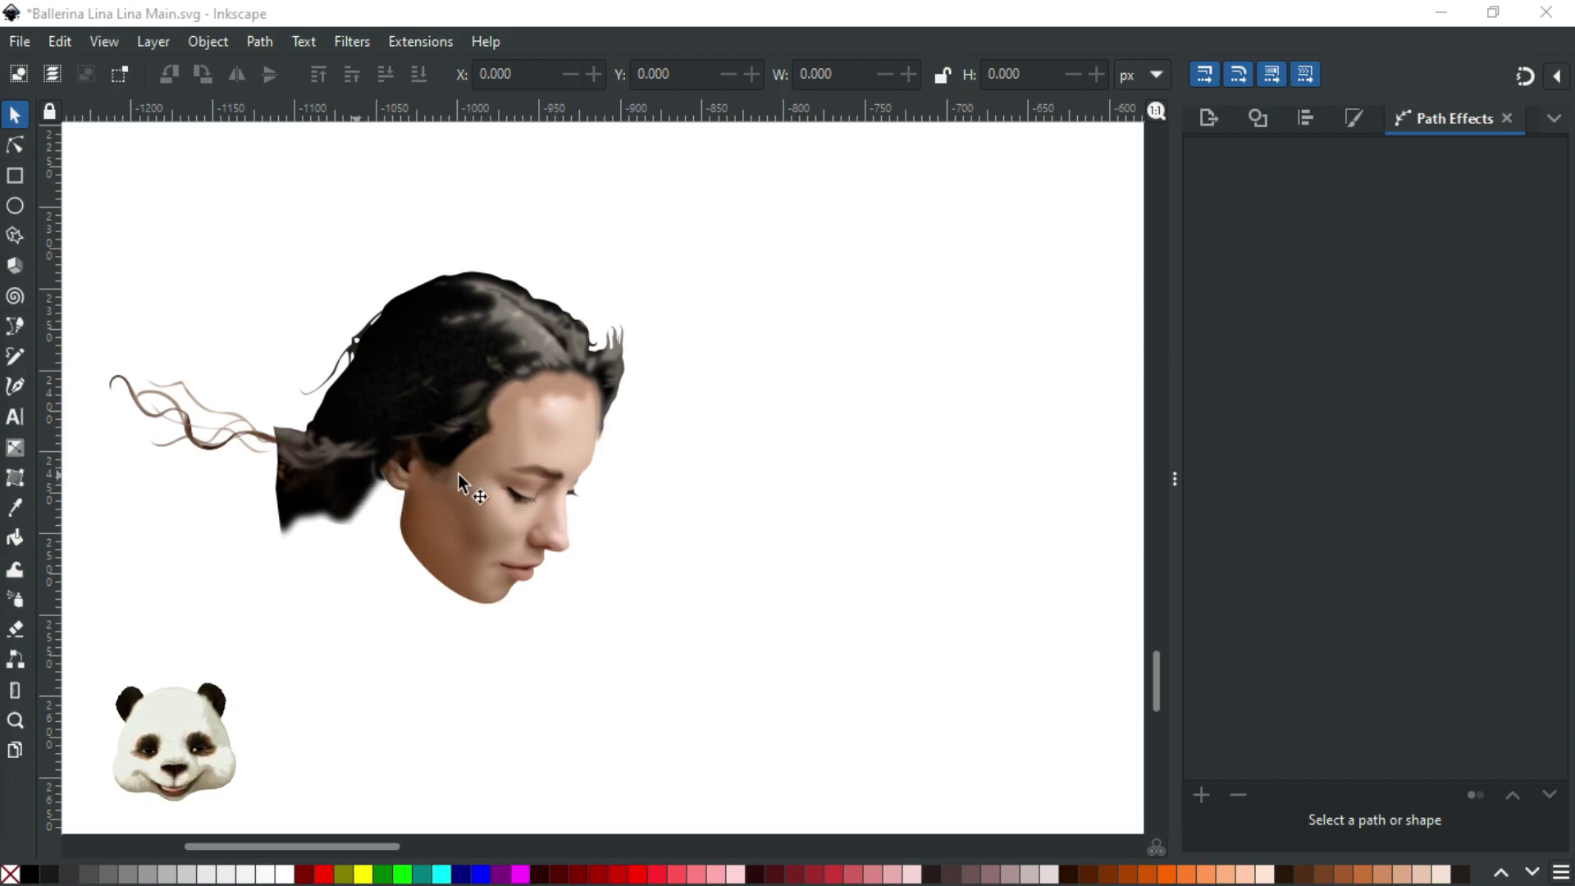
scroll(378, 510, up, 2)
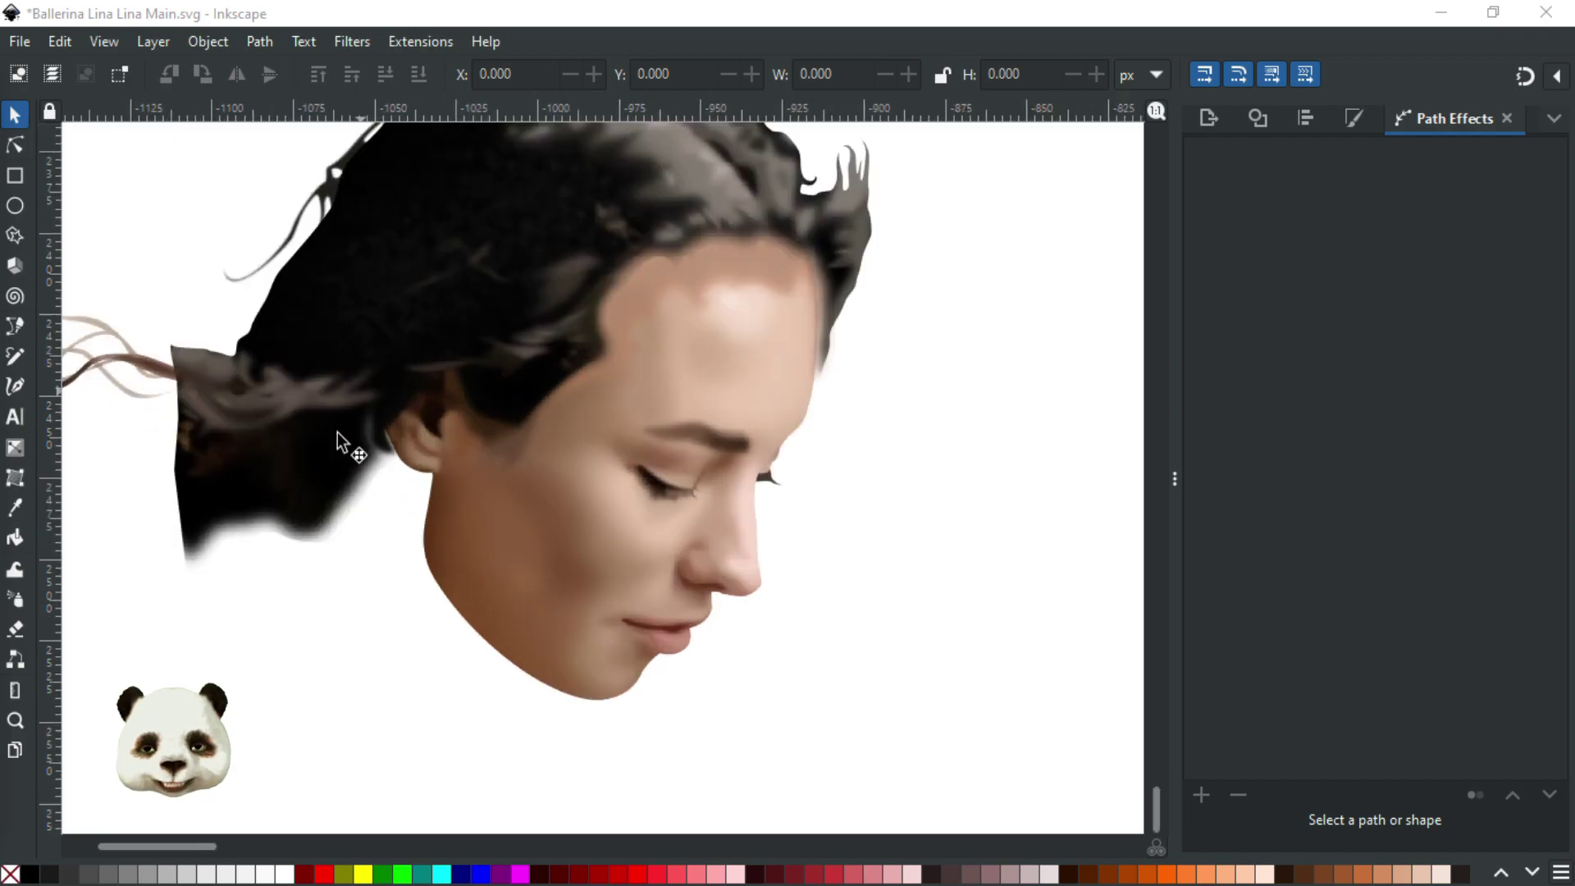
scroll(361, 461, down, 1)
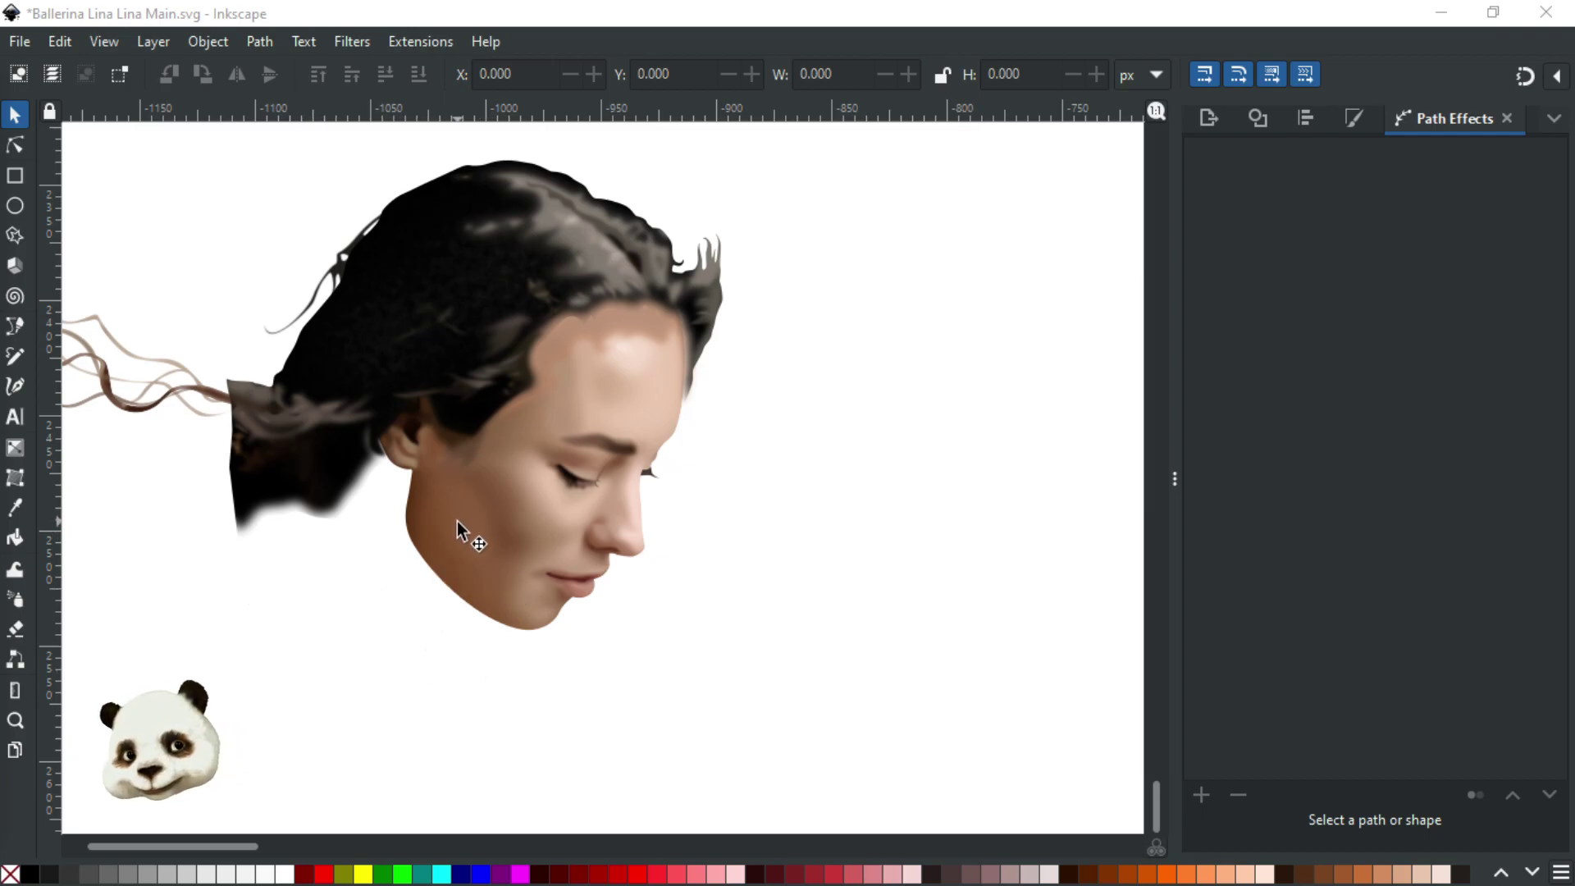
scroll(440, 541, up, 1)
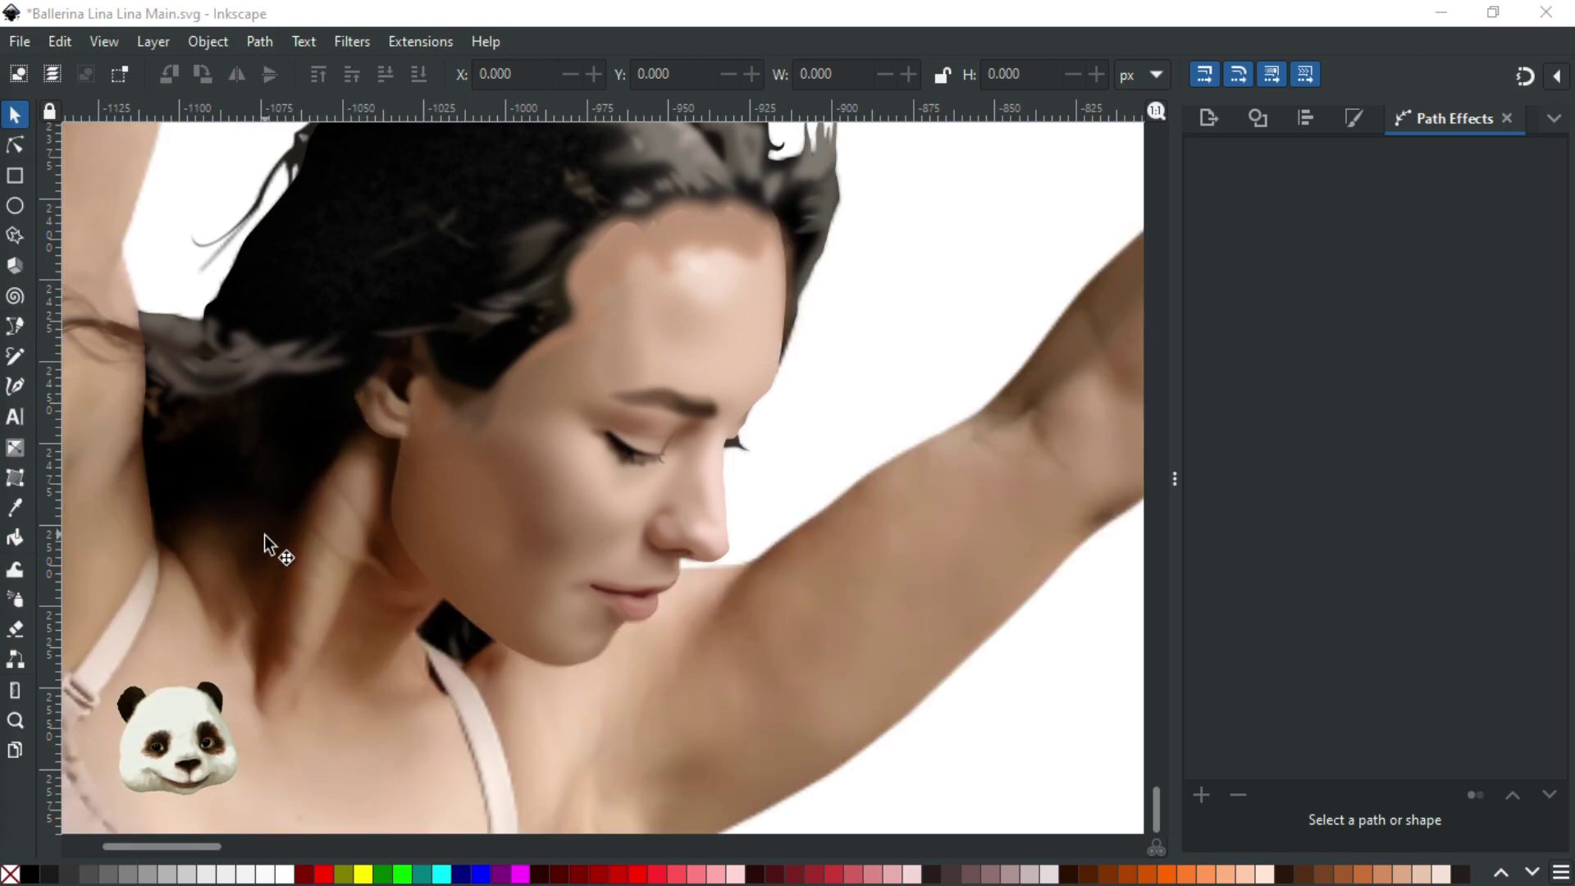
drag(932, 337, 768, 443)
scroll(763, 439, down, 1)
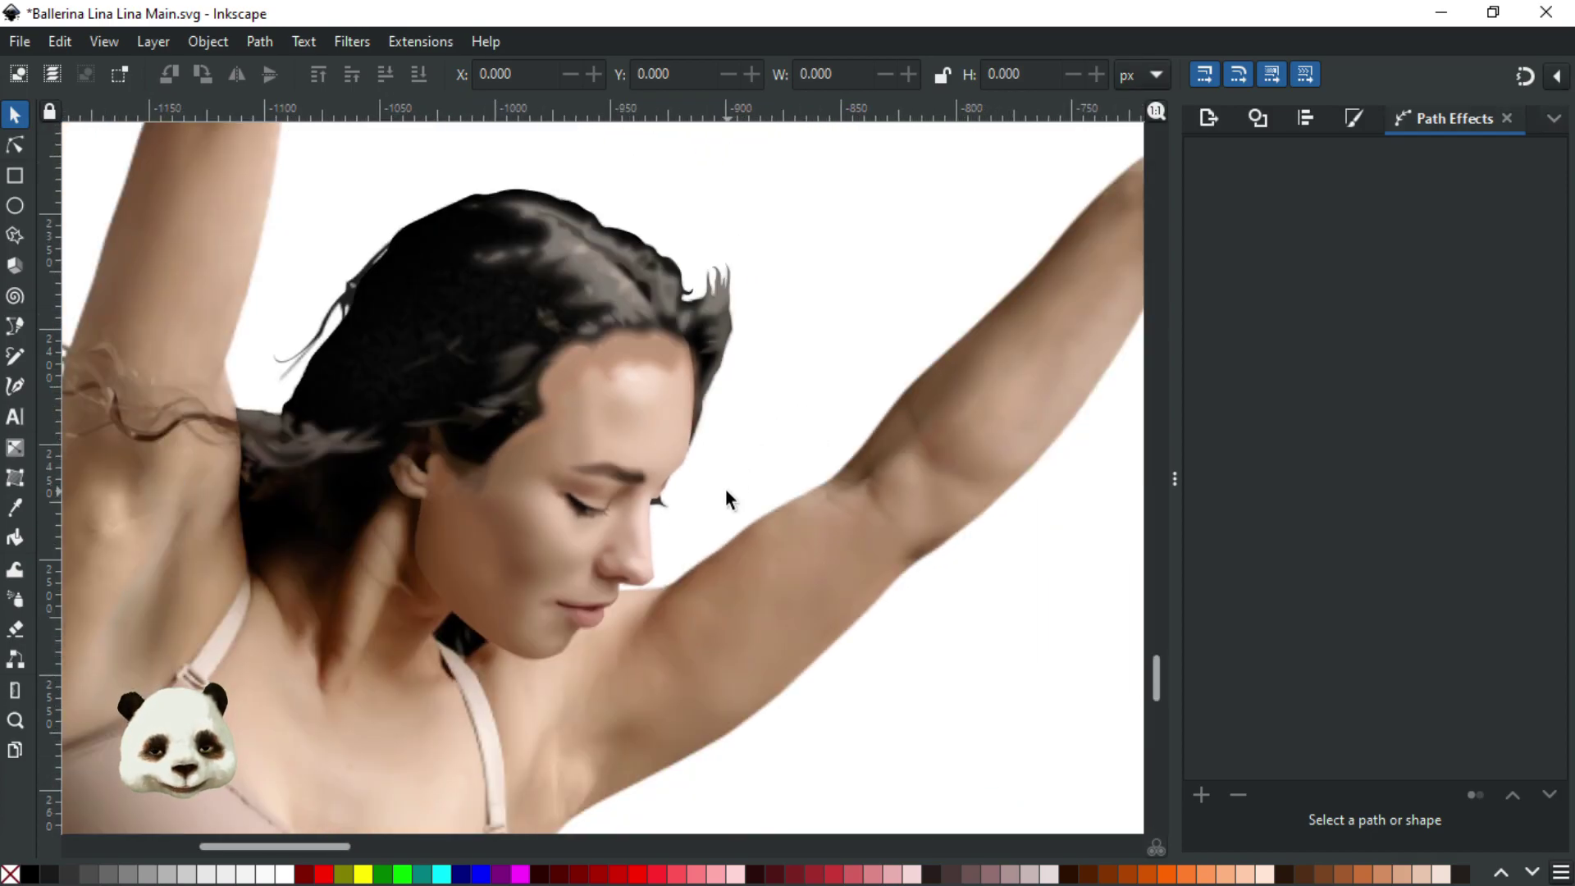
scroll(699, 549, up, 1)
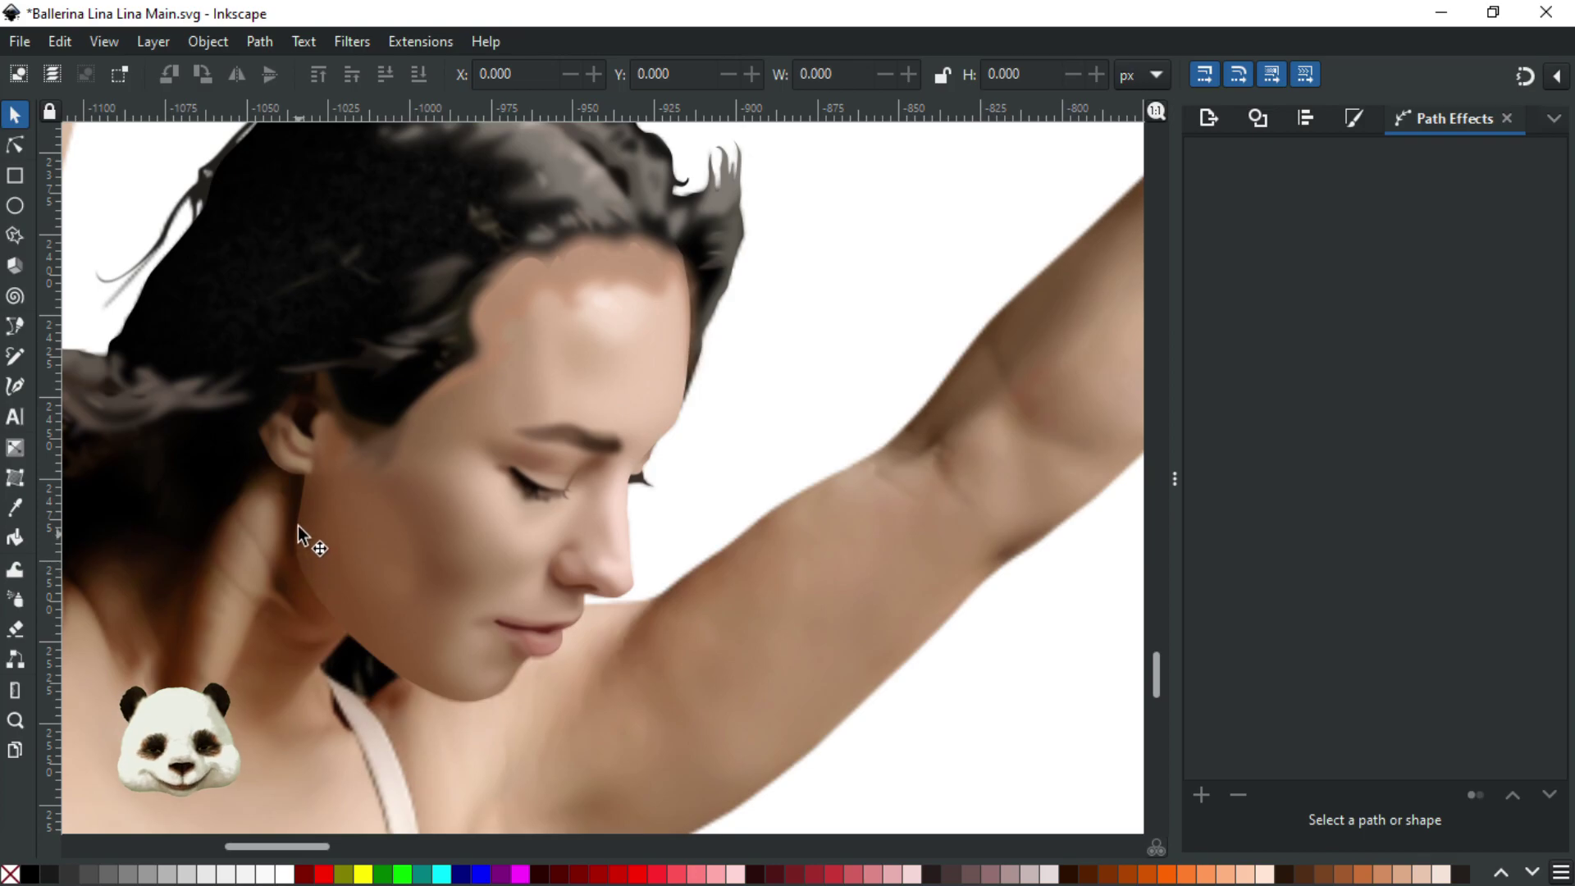
scroll(292, 528, up, 7)
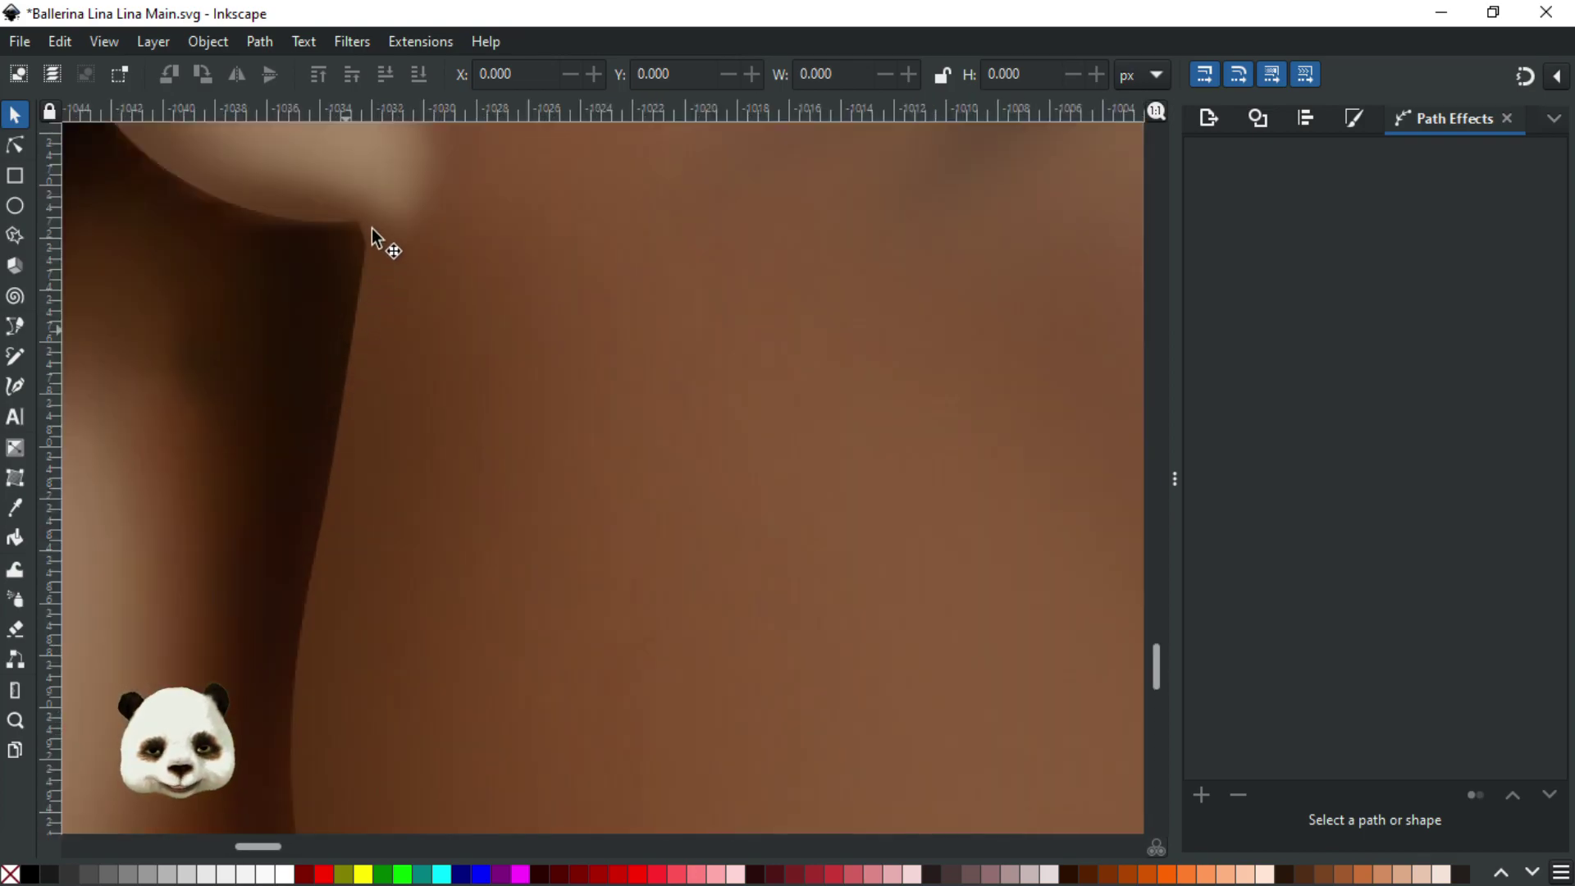
scroll(363, 445, down, 2)
scroll(363, 445, down, 1)
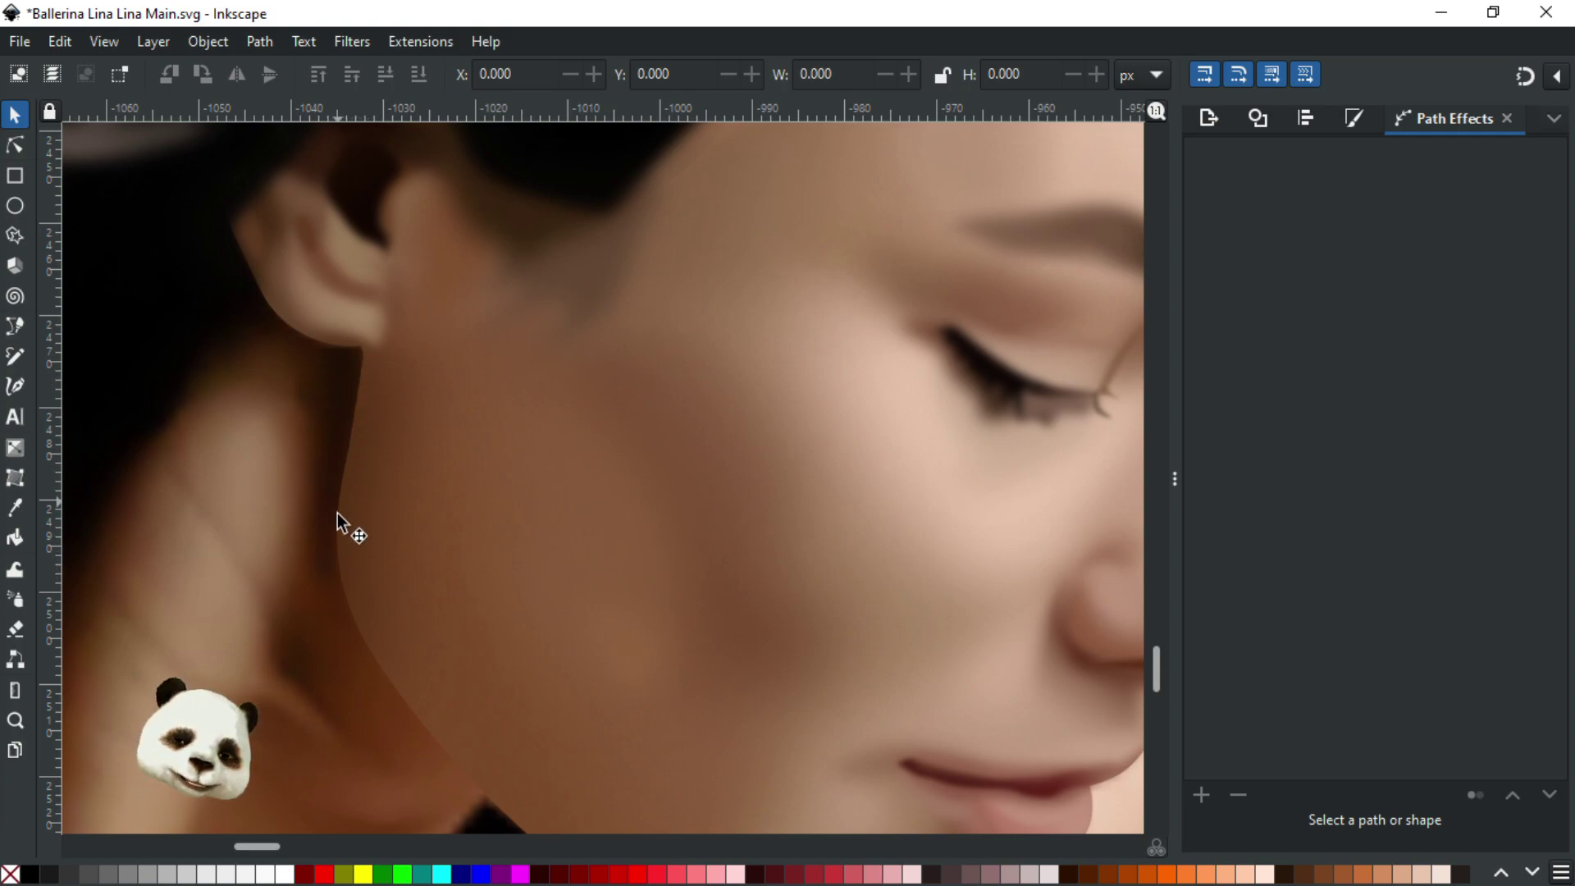
scroll(351, 620, down, 3)
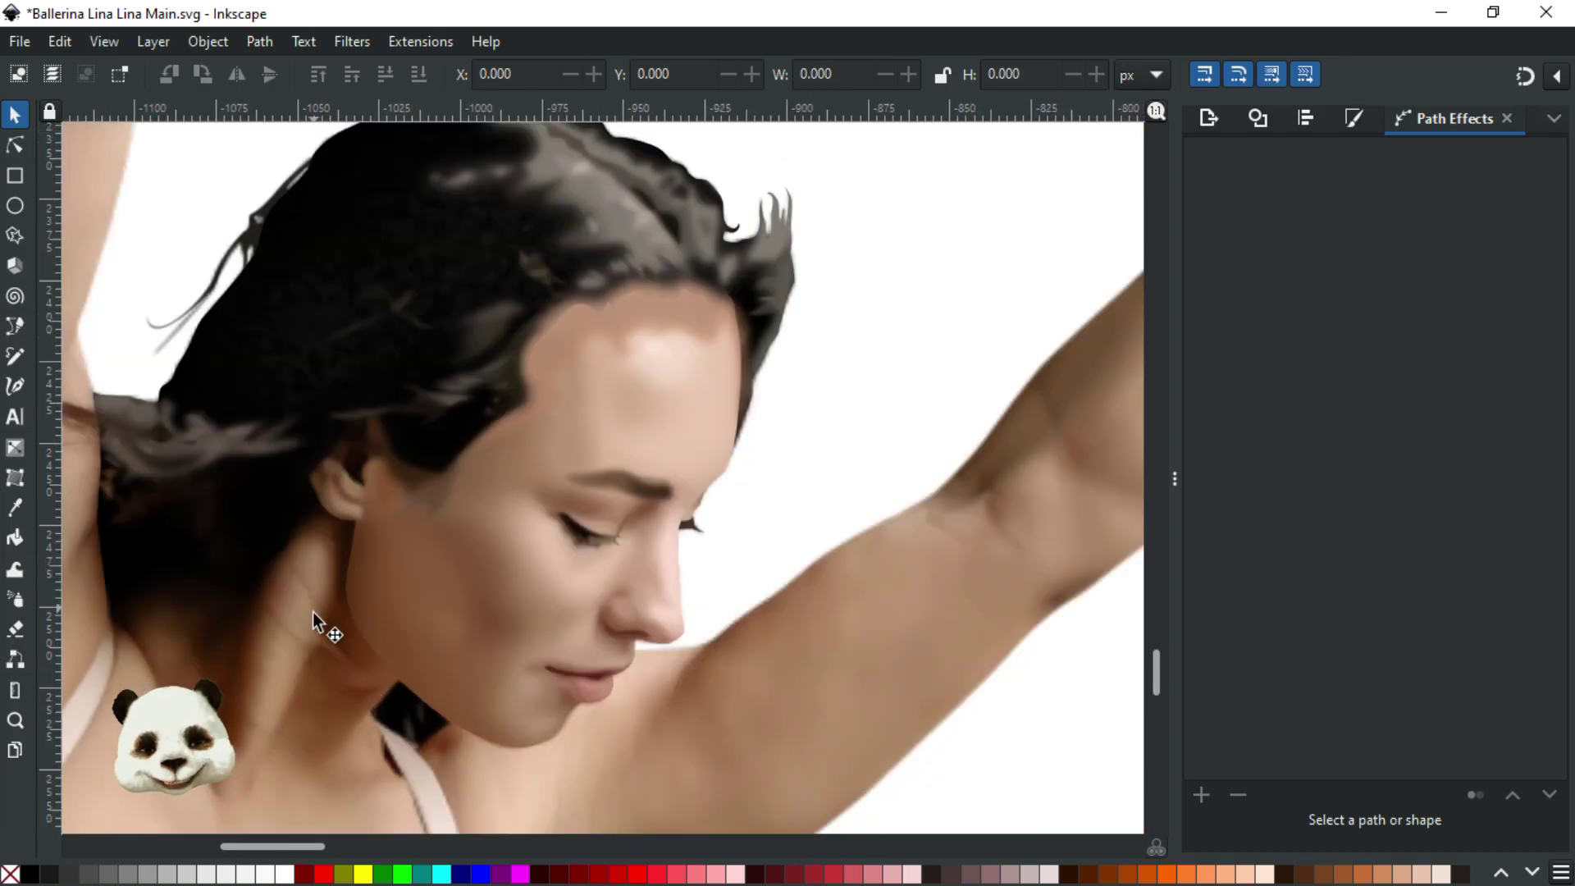
scroll(285, 687, down, 1)
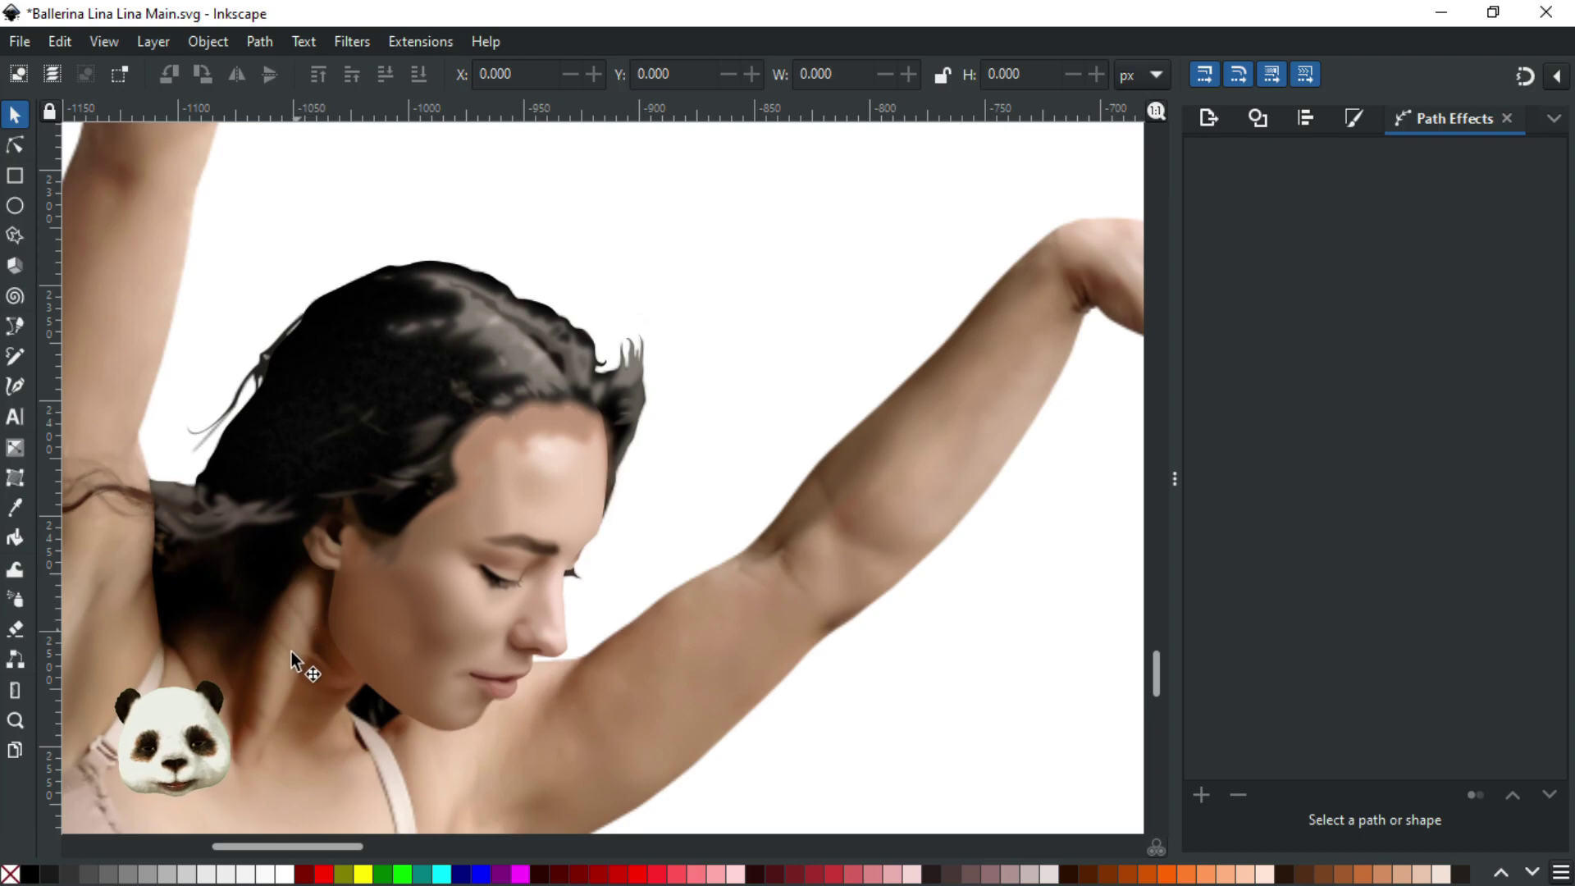
scroll(292, 651, up, 3)
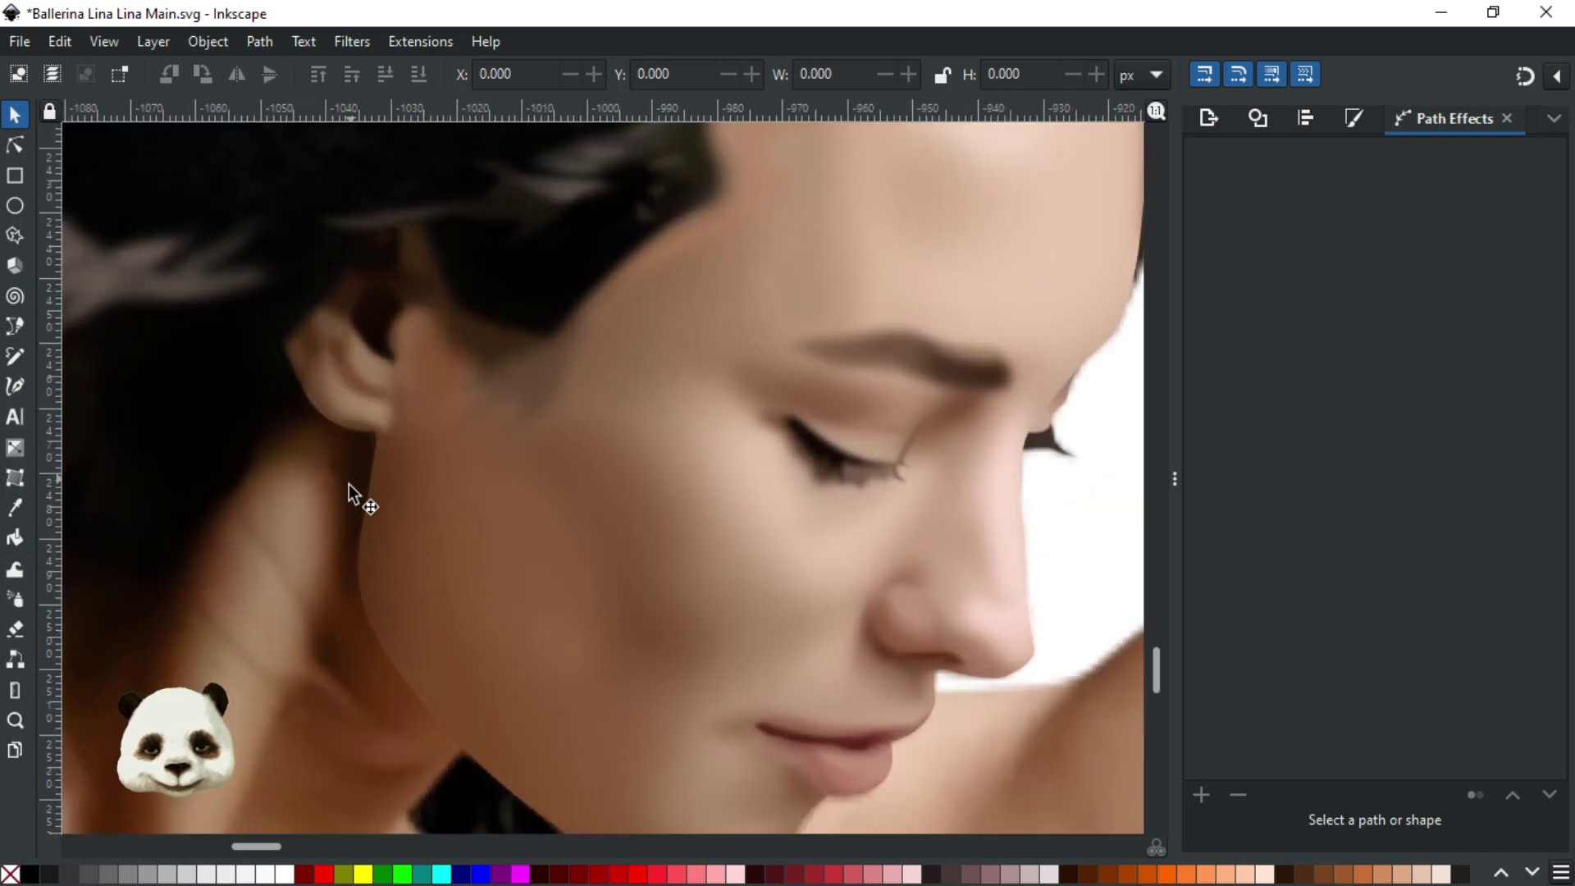
scroll(350, 486, down, 1)
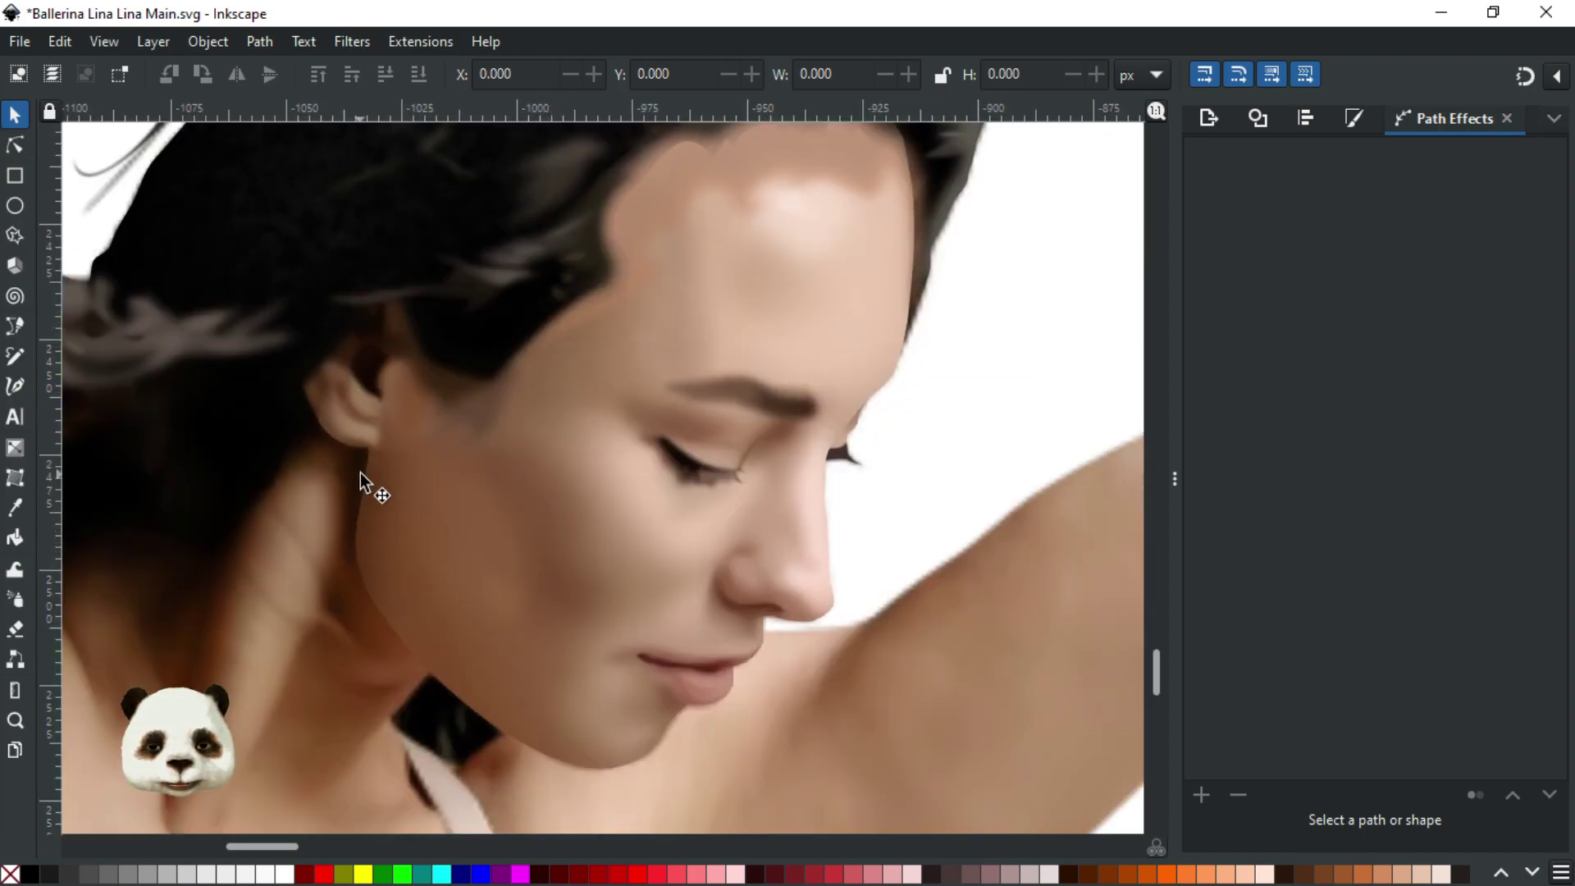
scroll(361, 474, down, 1)
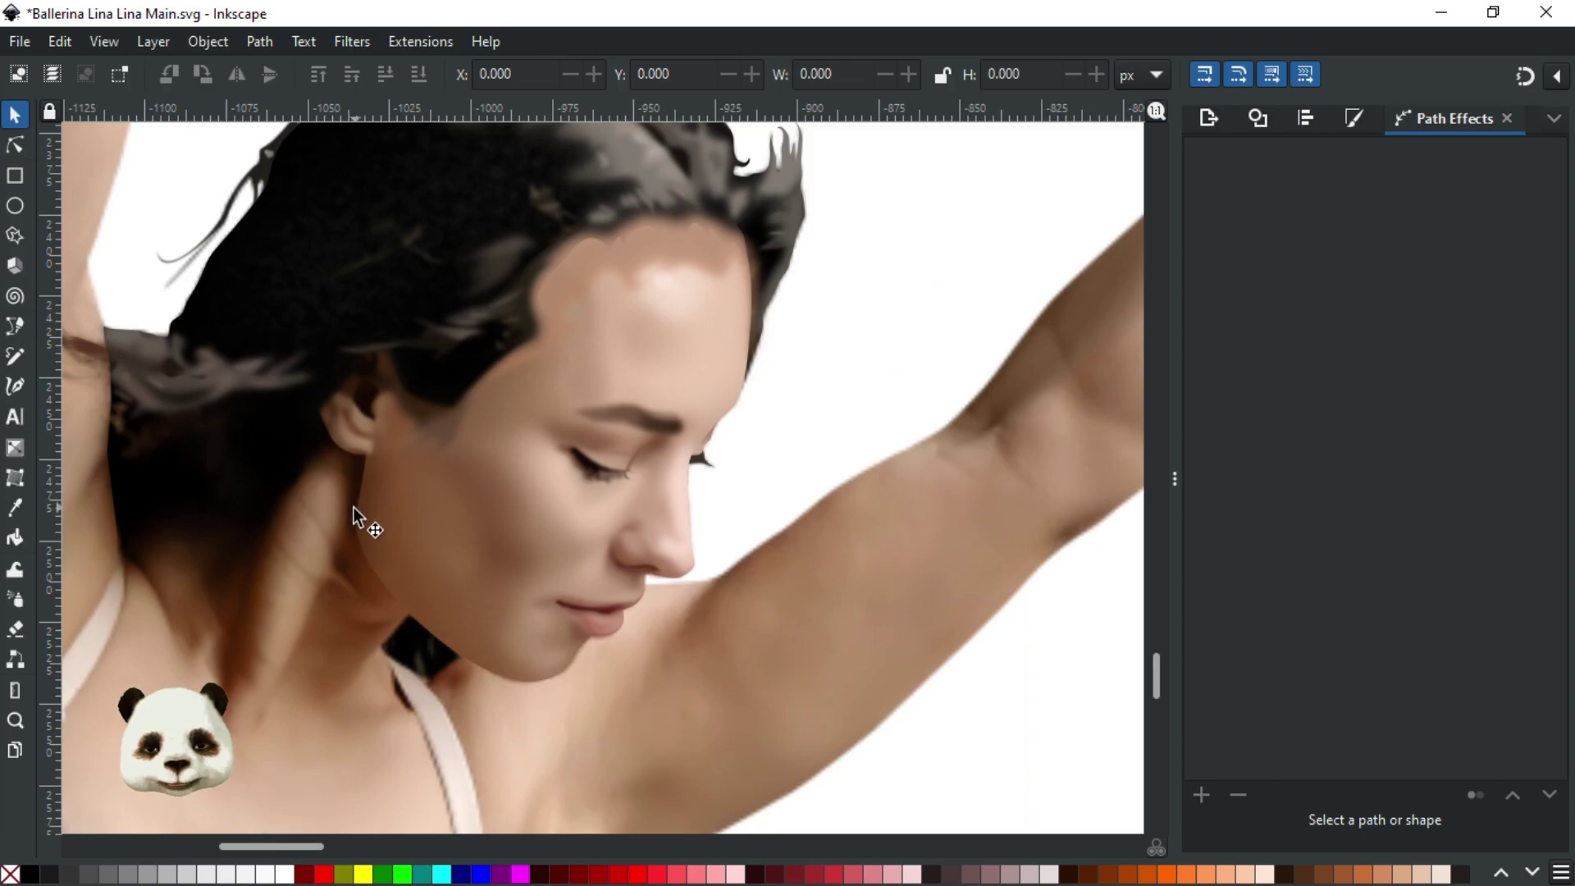
scroll(353, 507, down, 1)
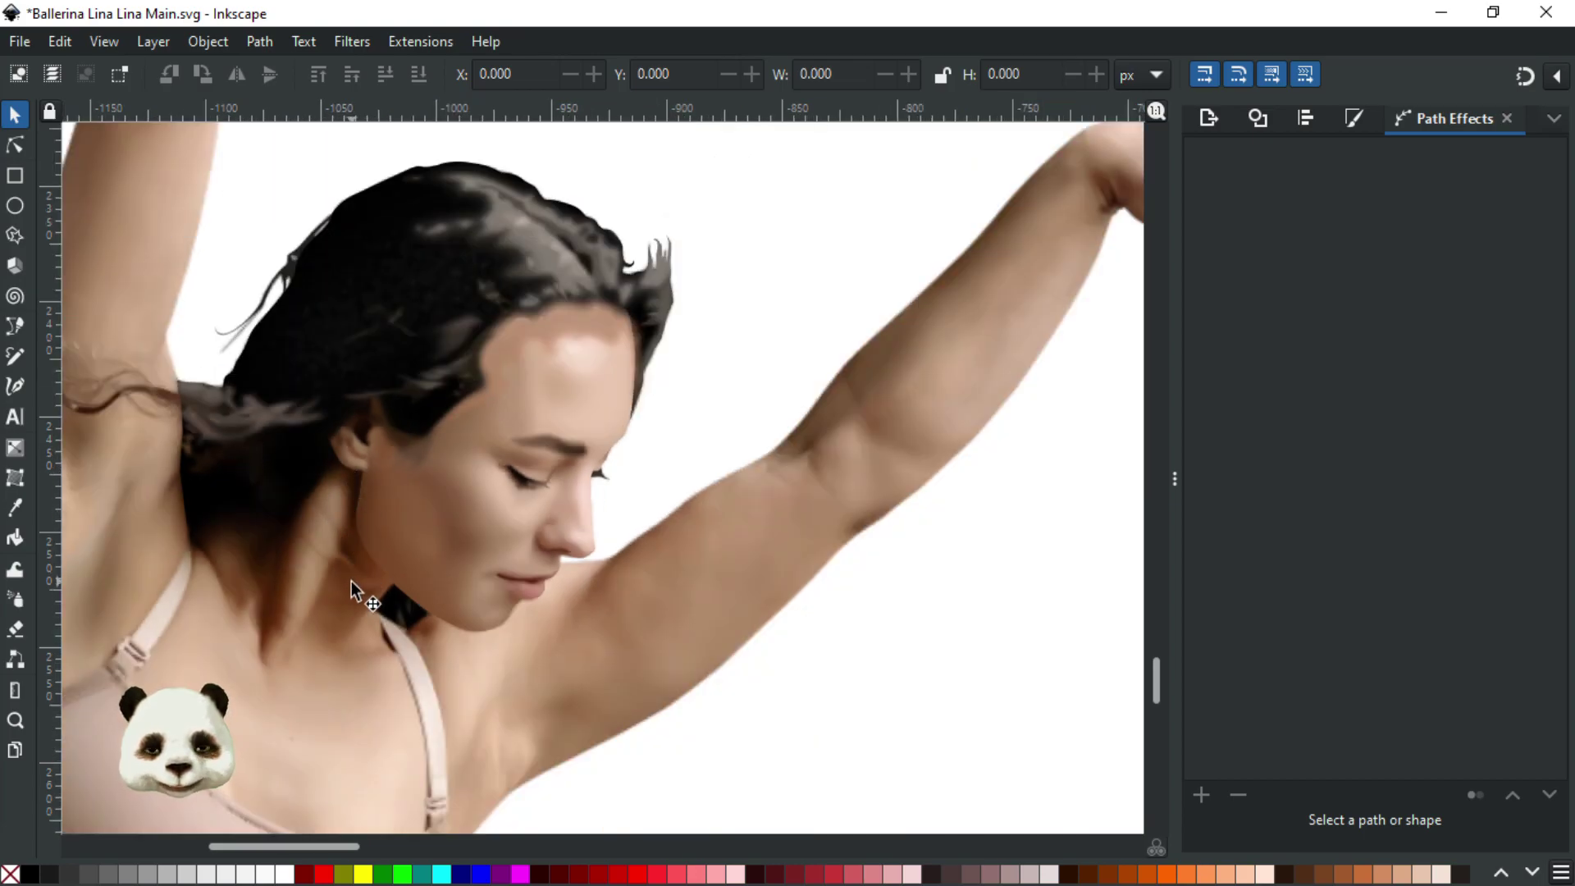
scroll(350, 602, down, 1)
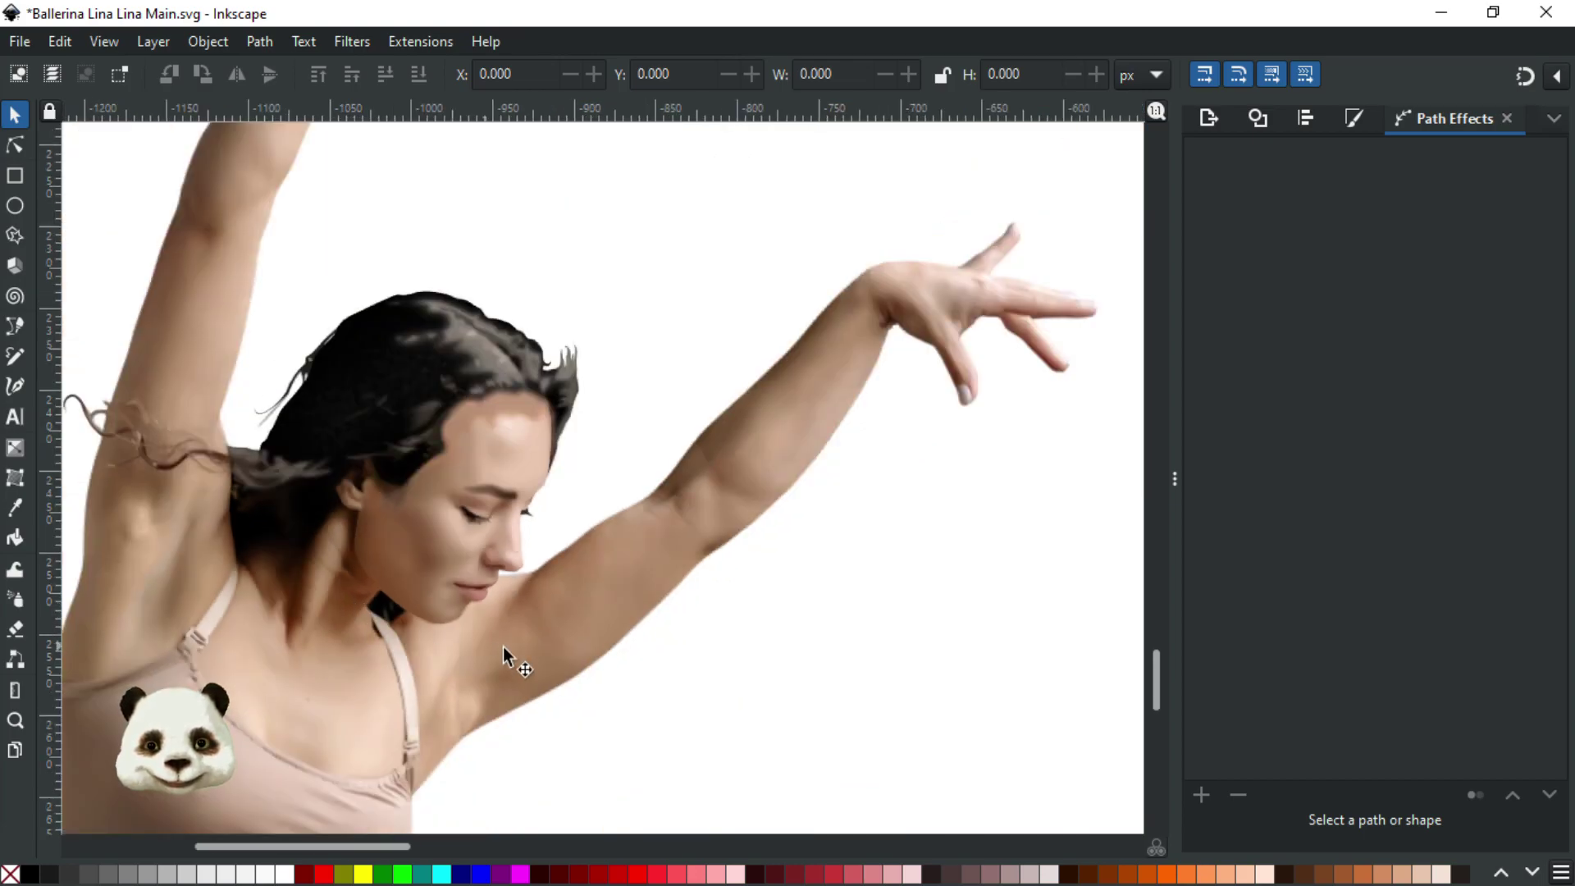
scroll(574, 650, left, 3)
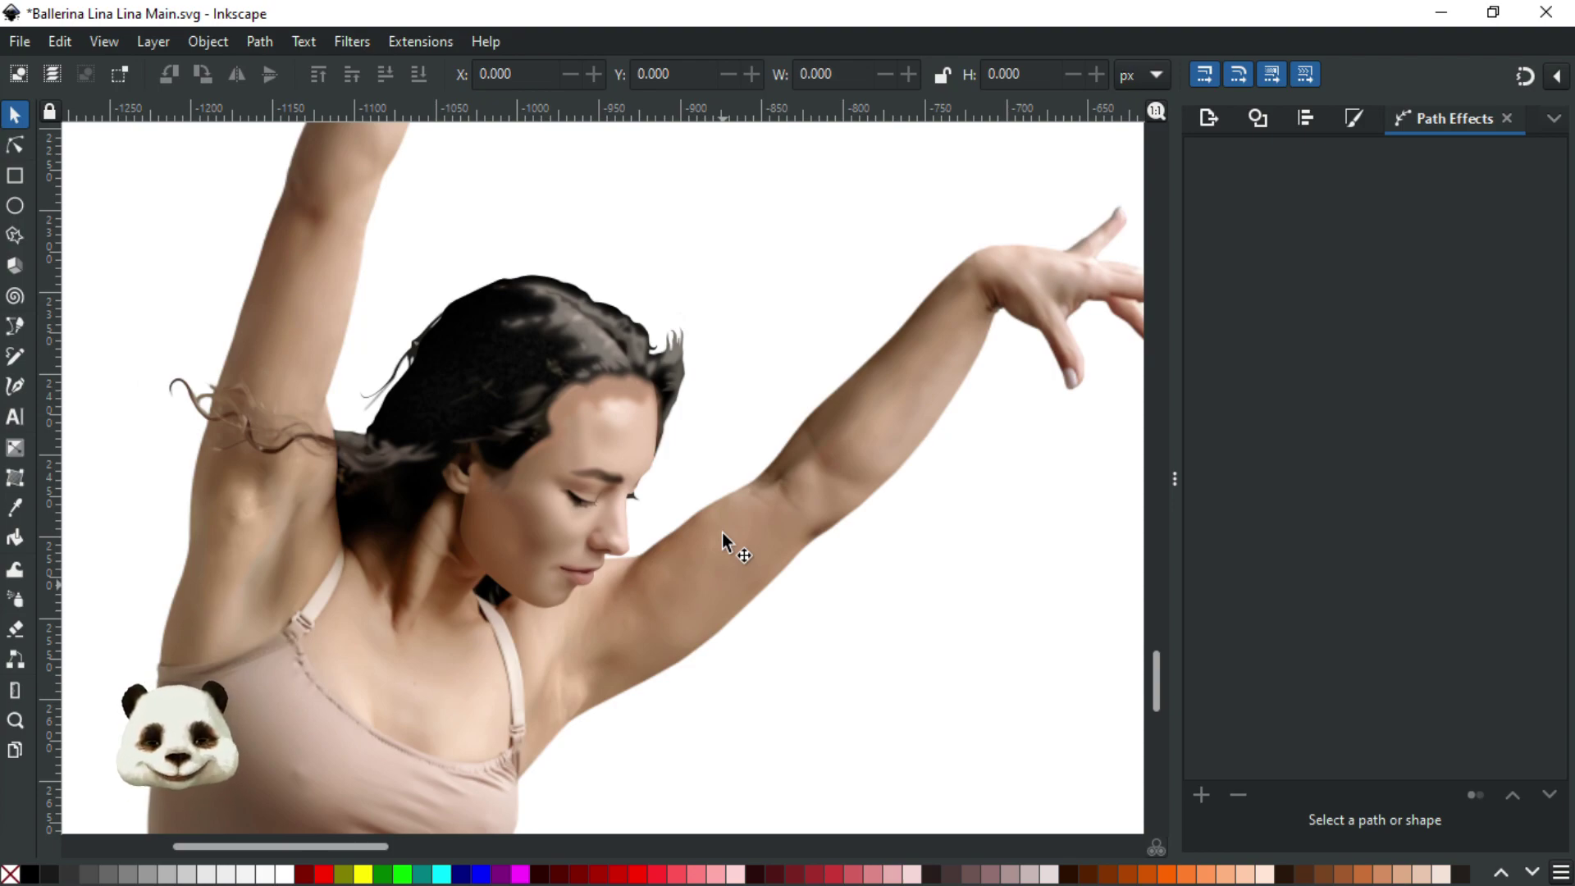
ctrl+scroll(686, 534, up, 2)
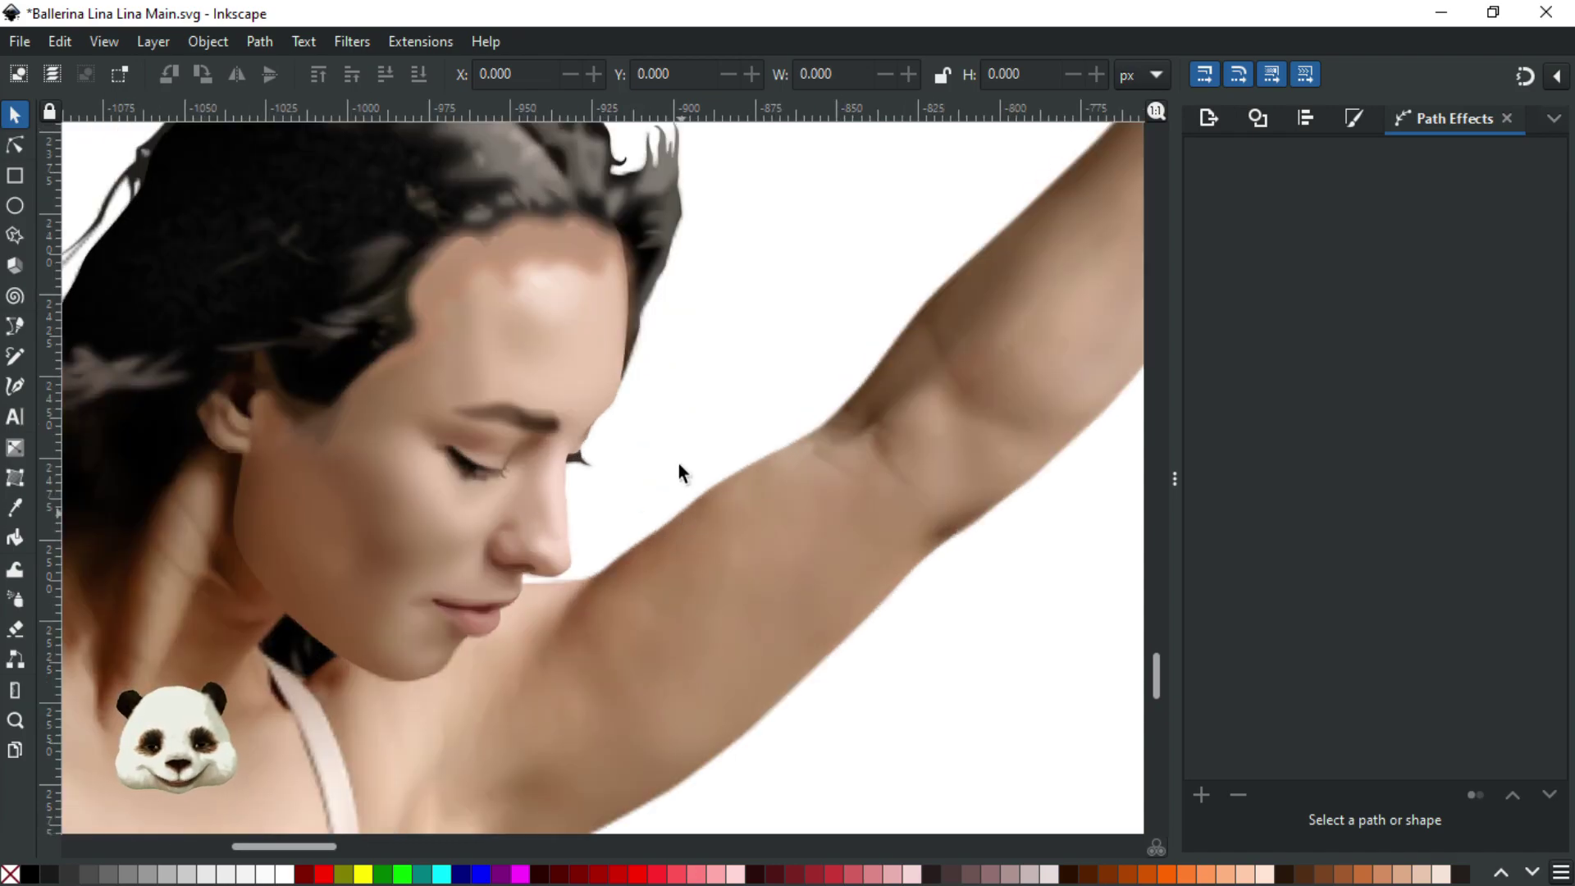
Pan and zoom out to view the dancer's head and arms.
drag(671, 436, 870, 480)
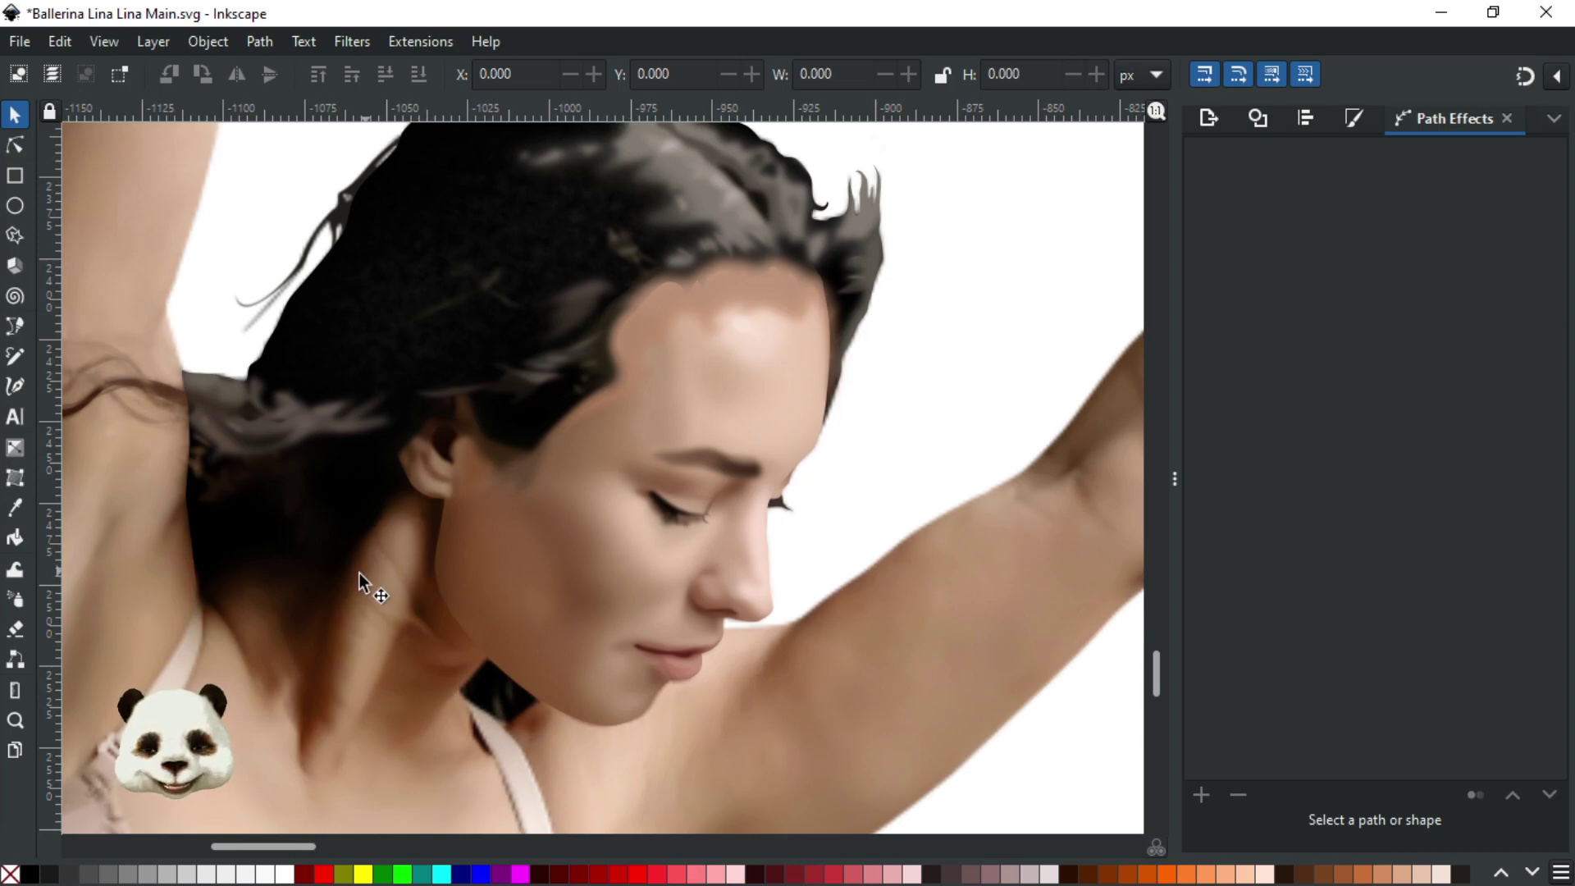
ctrl+scroll(801, 721, up, 2)
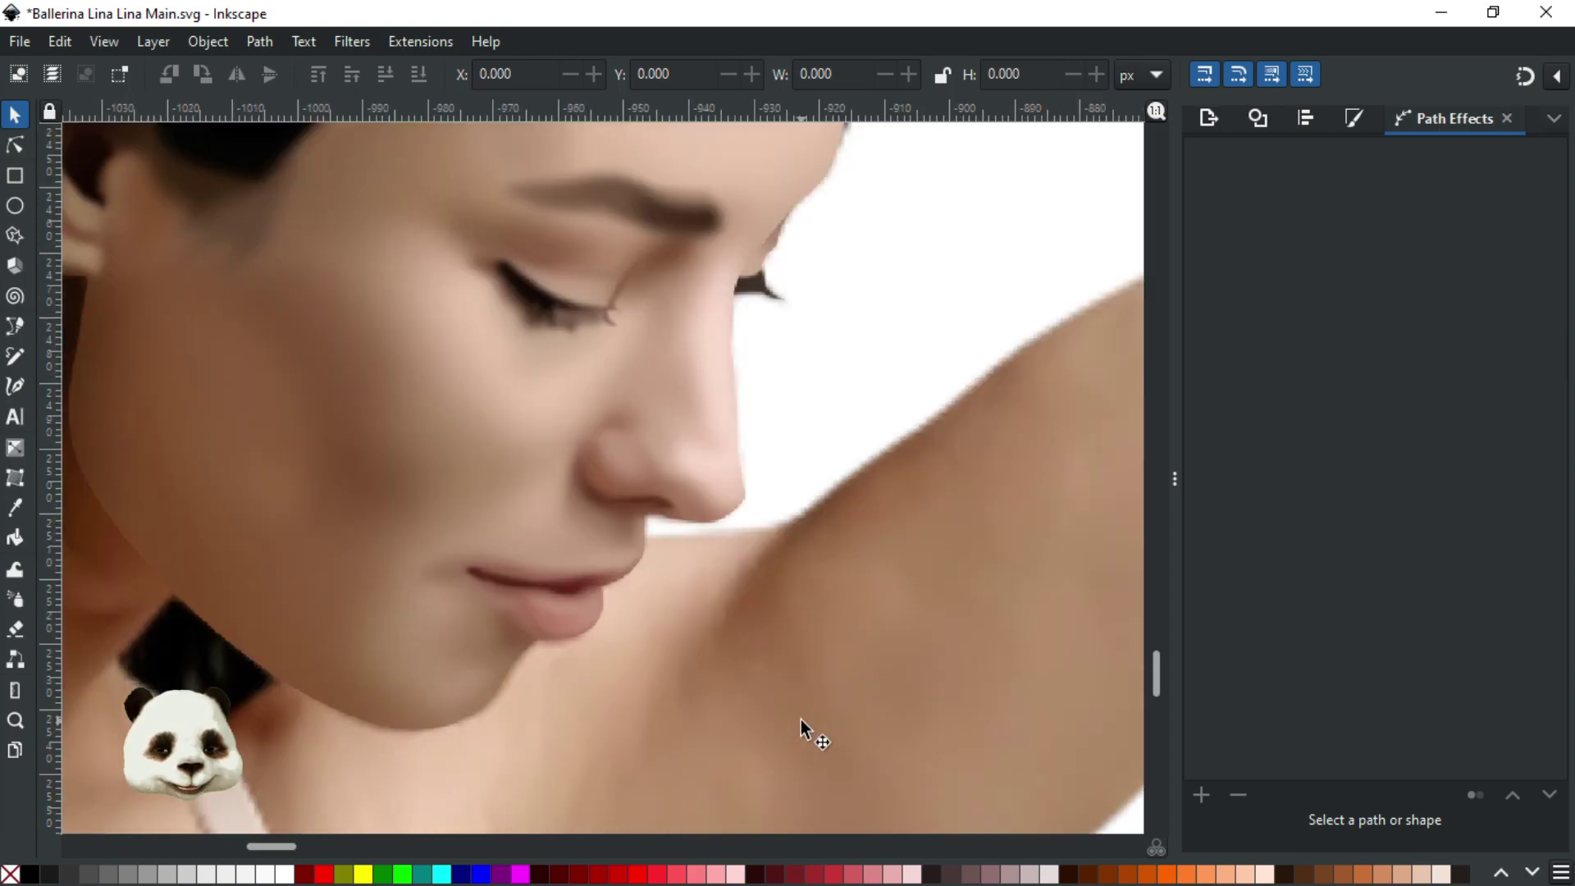
ctrl+scroll(801, 720, down, 2)
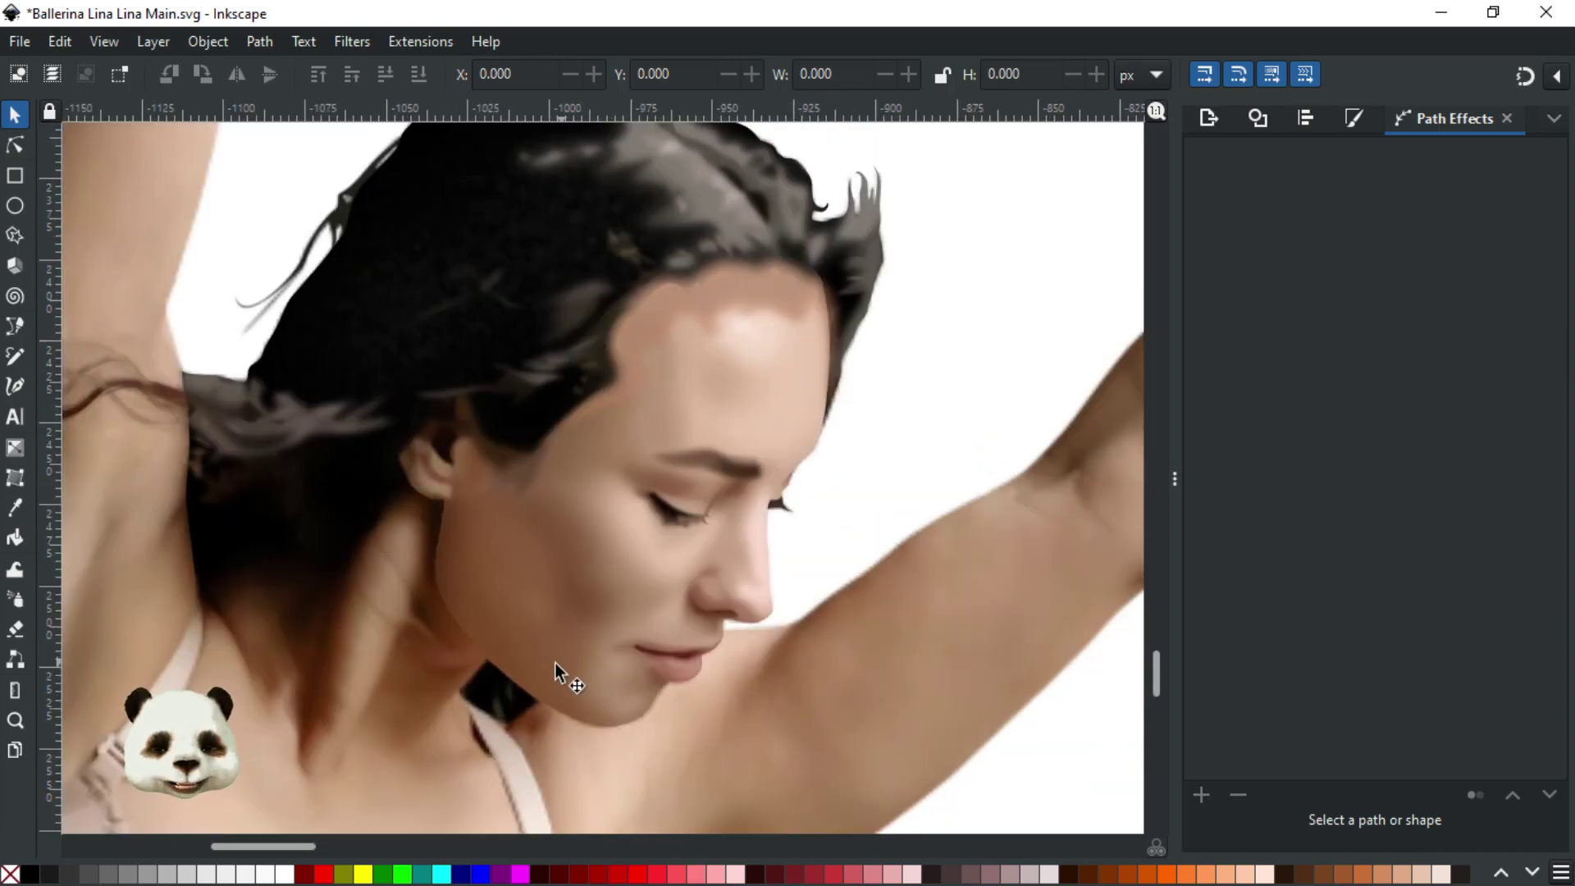
ctrl+scroll(592, 711, down, 1)
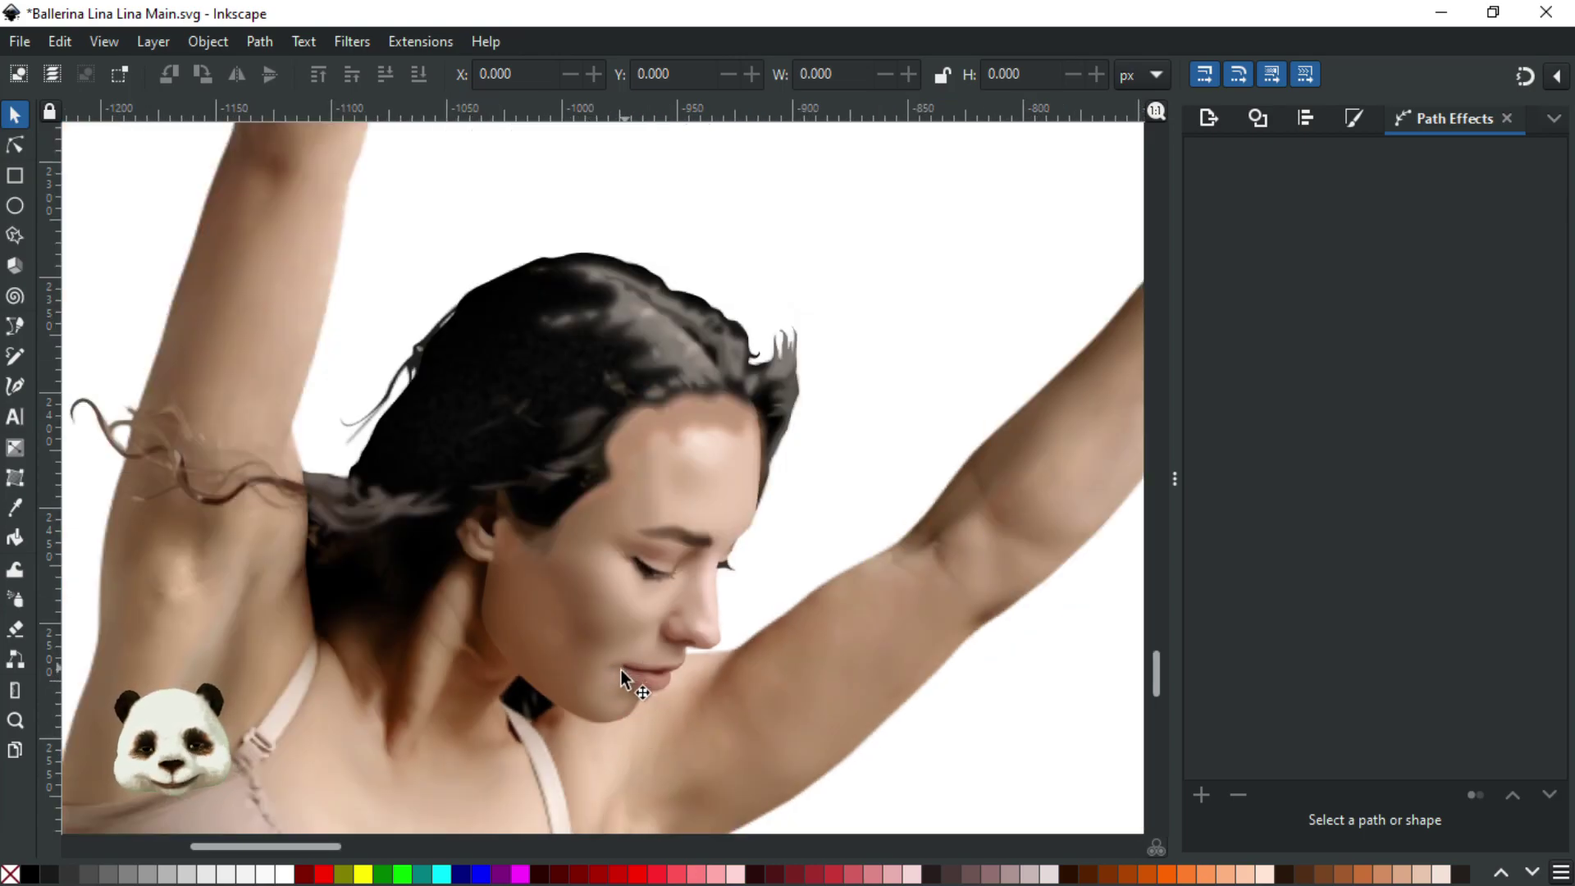
ctrl+scroll(588, 645, down, 1)
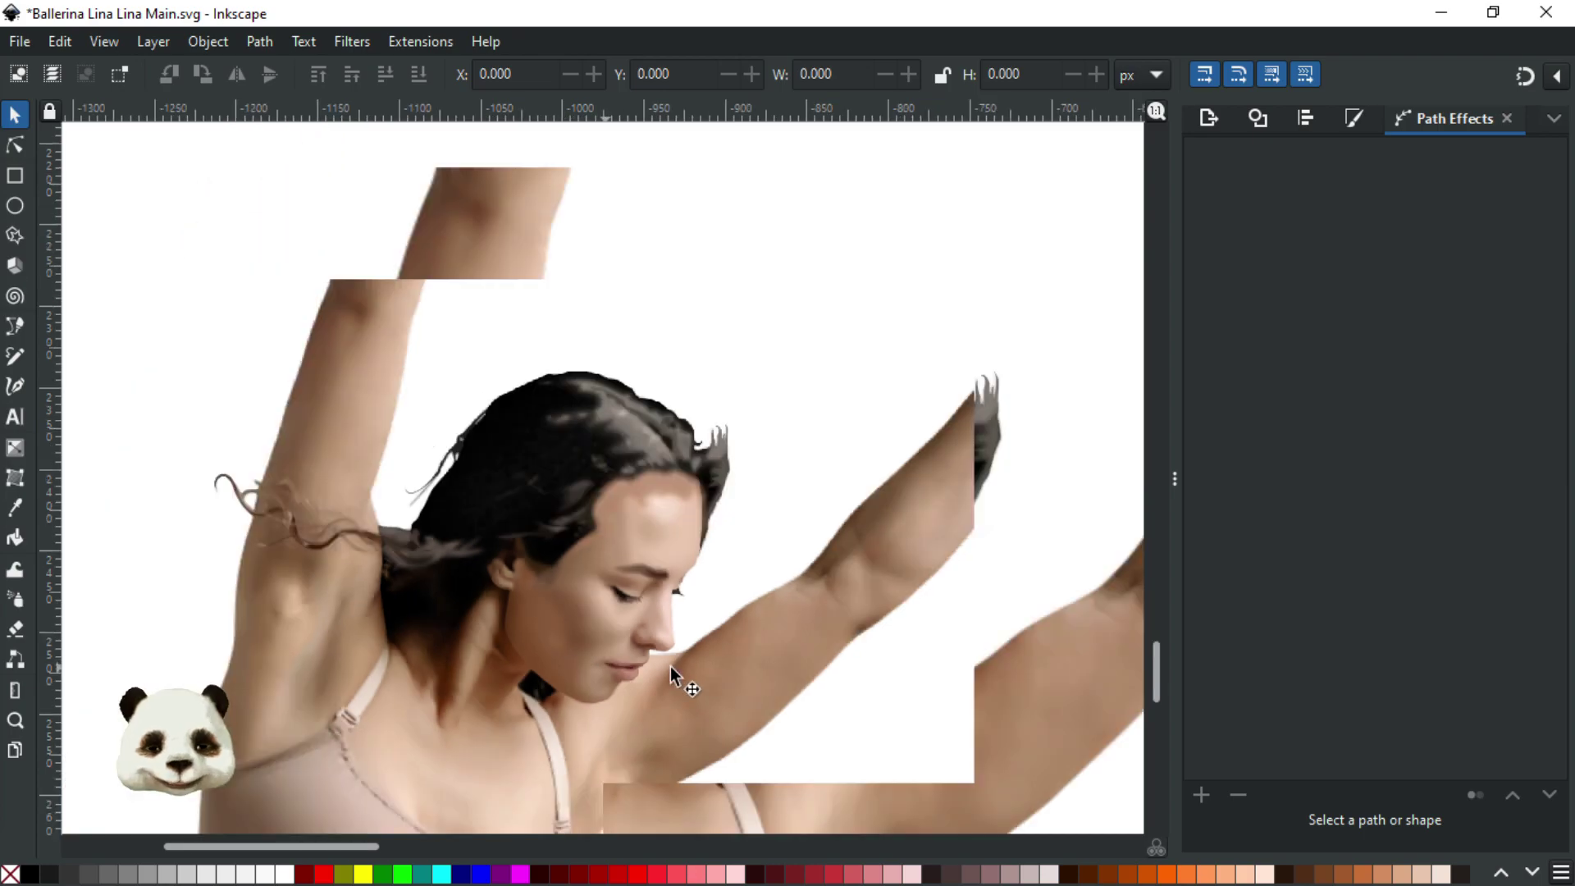
mouse_move(721, 441)
mouse_down()
mouse_move(621, 326)
mouse_move(357, 238)
mouse_move(829, 407)
mouse_up()
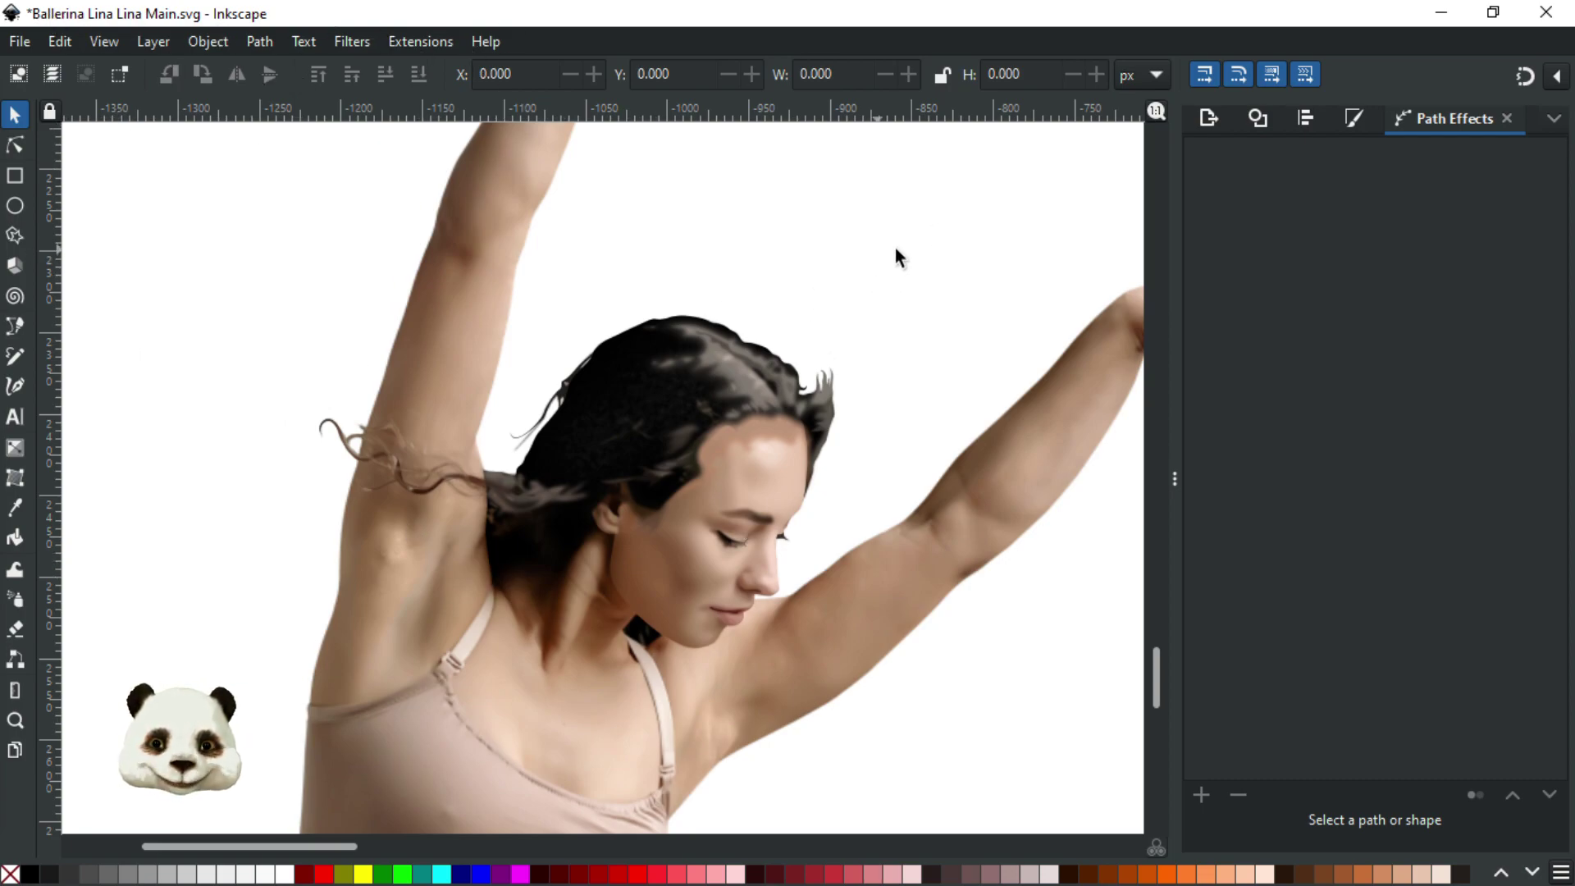
Frame the dancer's head and raised arms, then close the portrait without saving.
scroll(671, 254, down, 2)
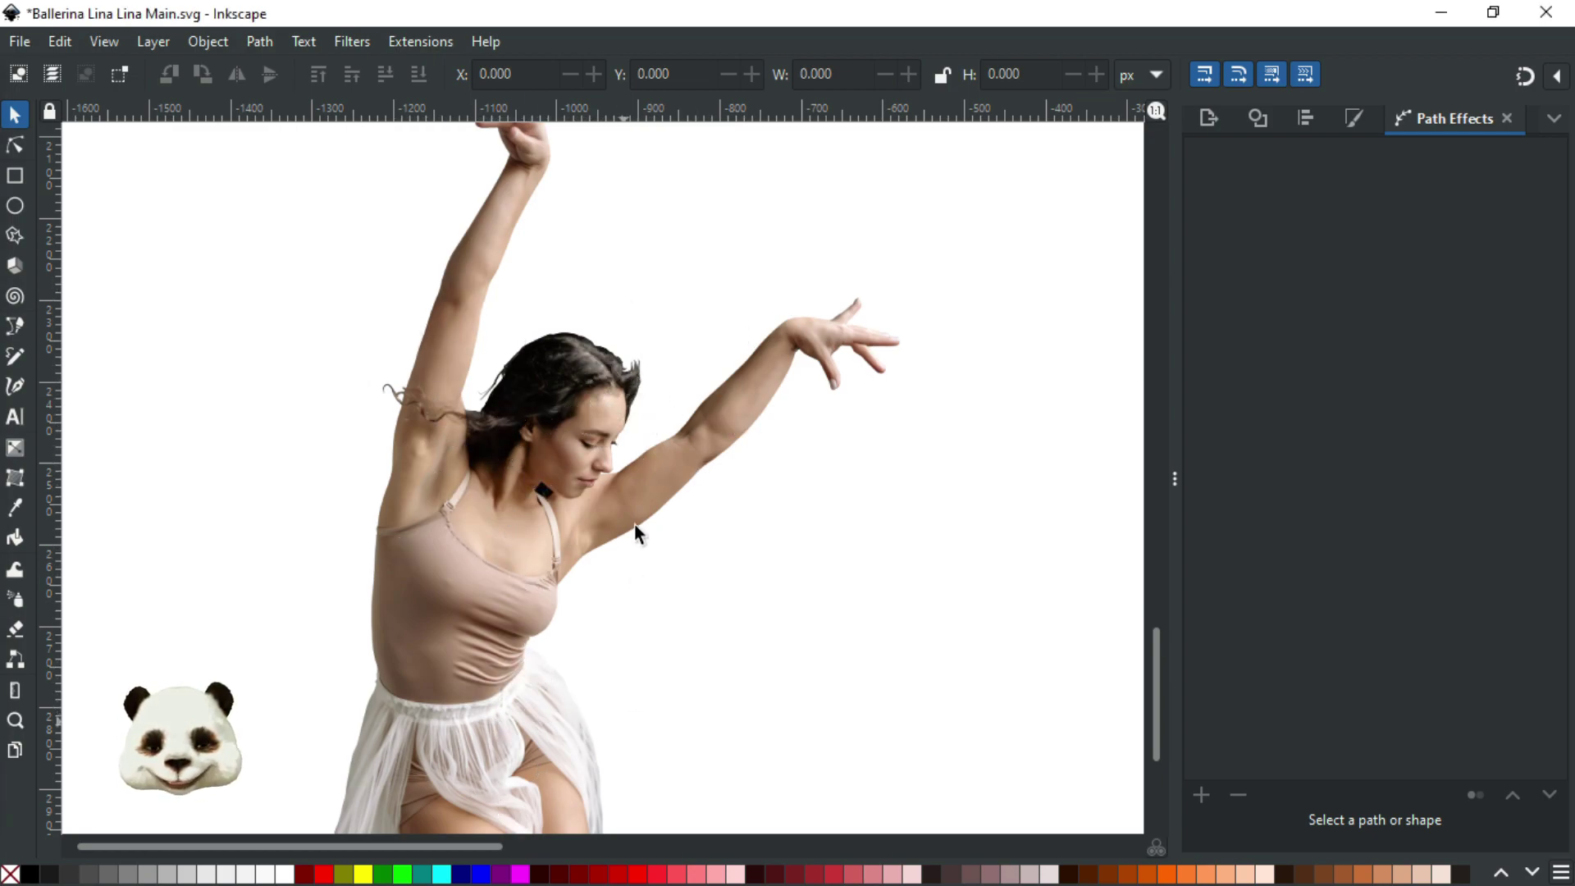
scroll(634, 524, down, 10)
scroll(692, 334, up, 12)
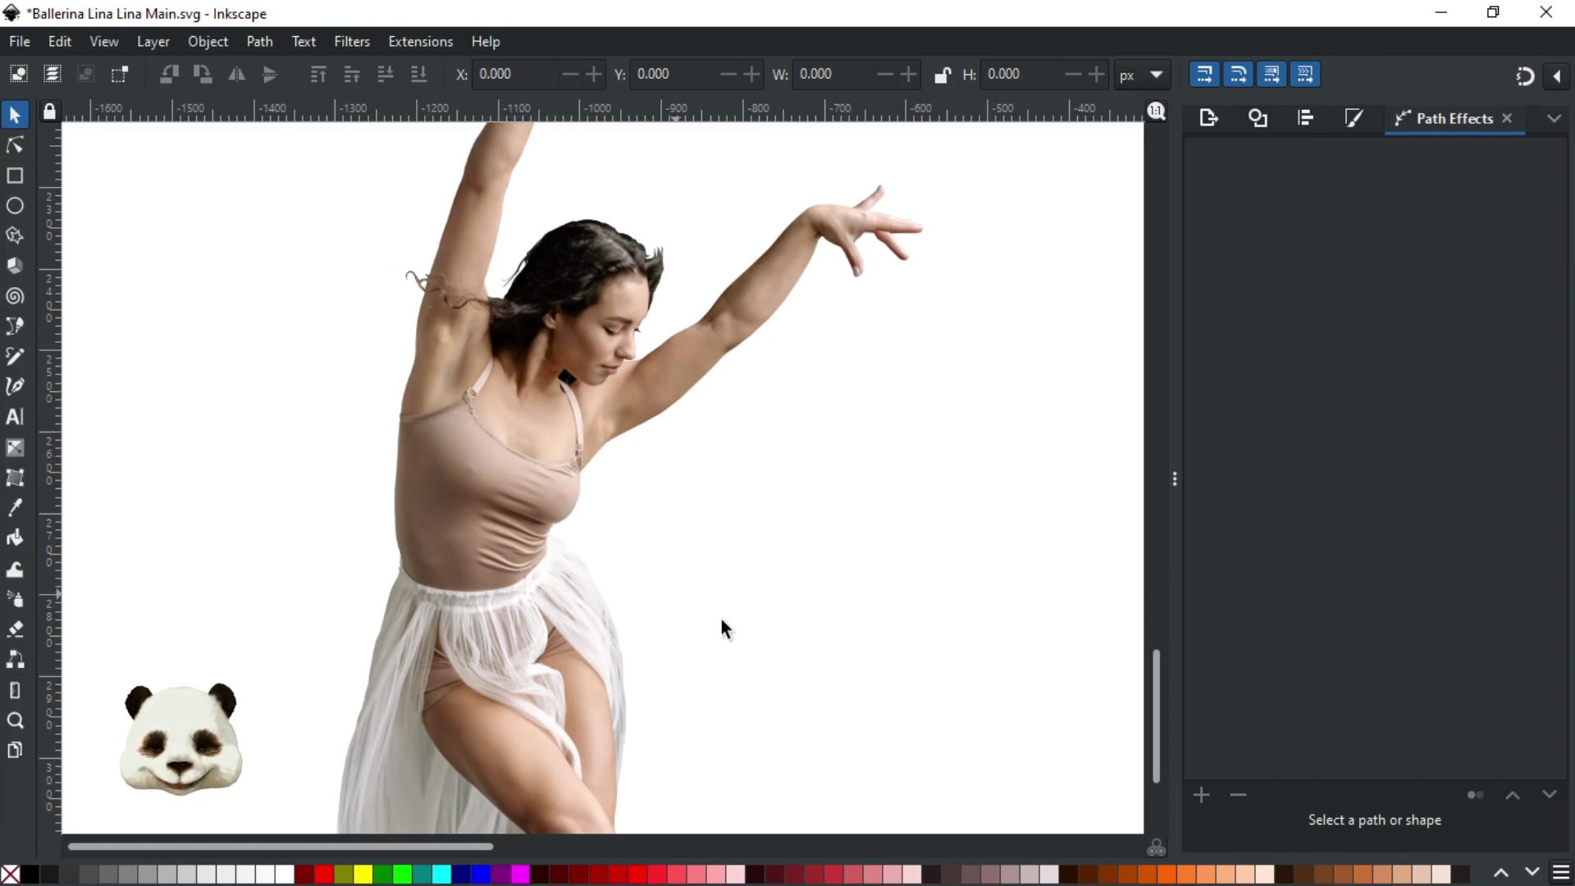
scroll(722, 618, down, 5)
scroll(737, 430, up, 5)
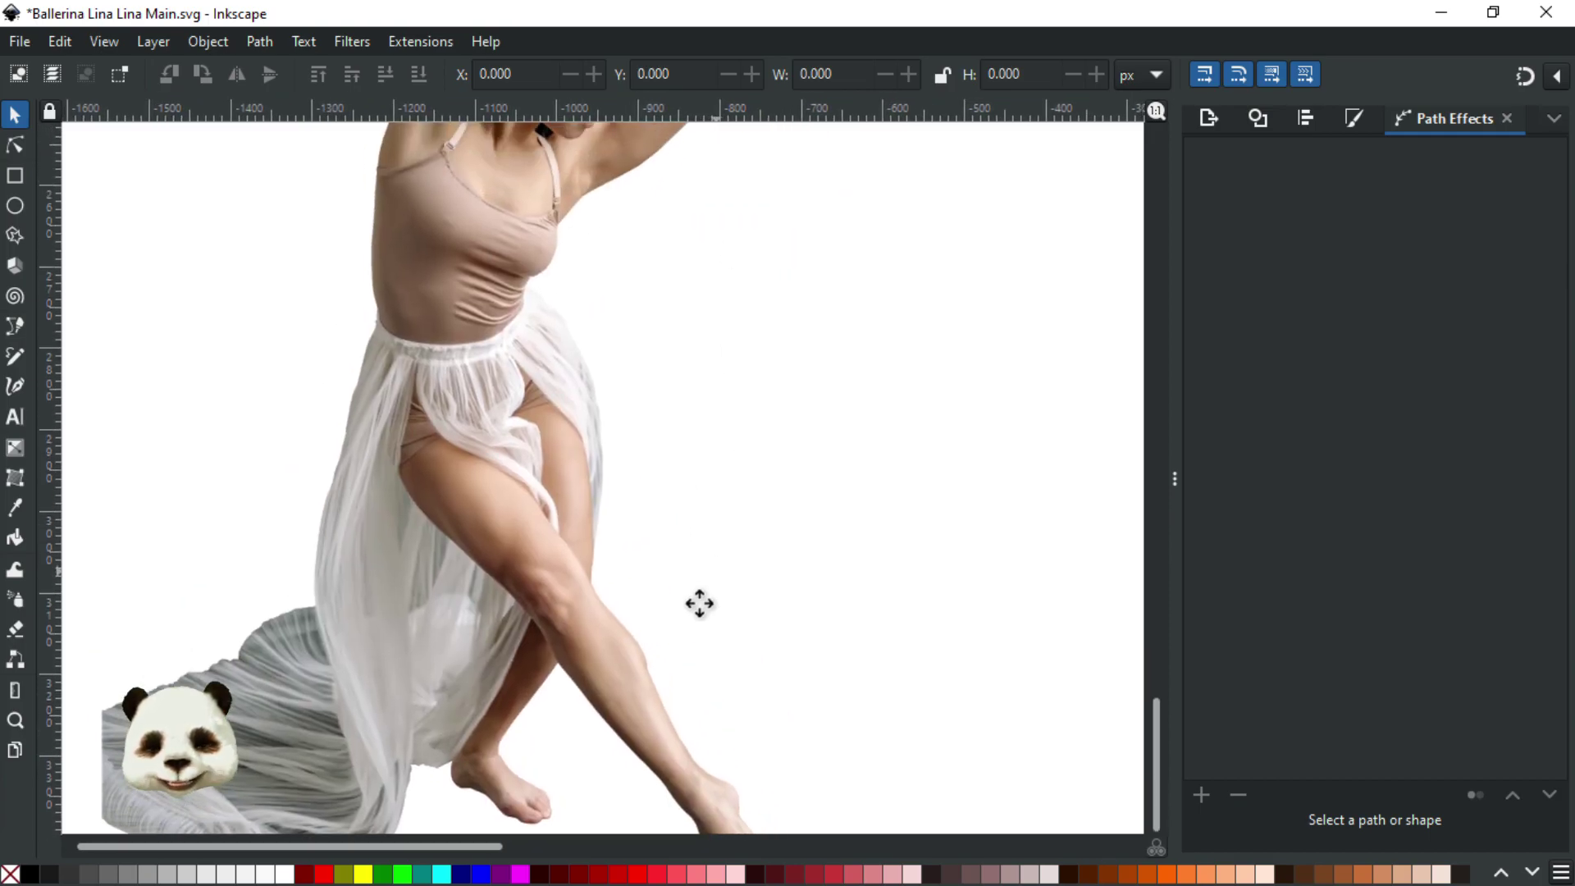
scroll(745, 561, up, 5)
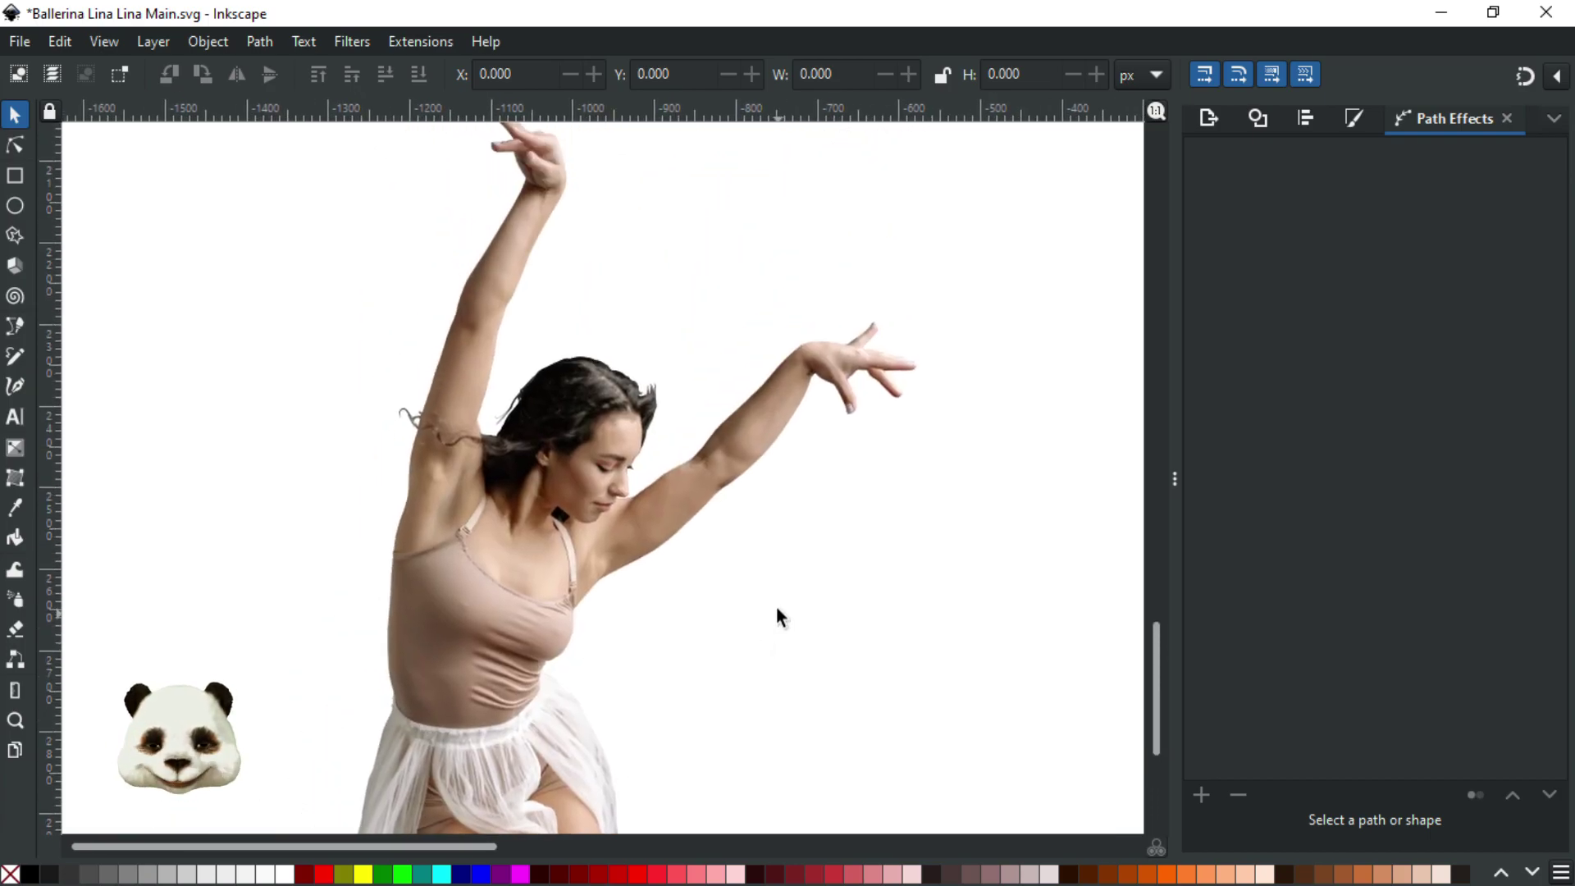
drag(777, 609, 737, 638)
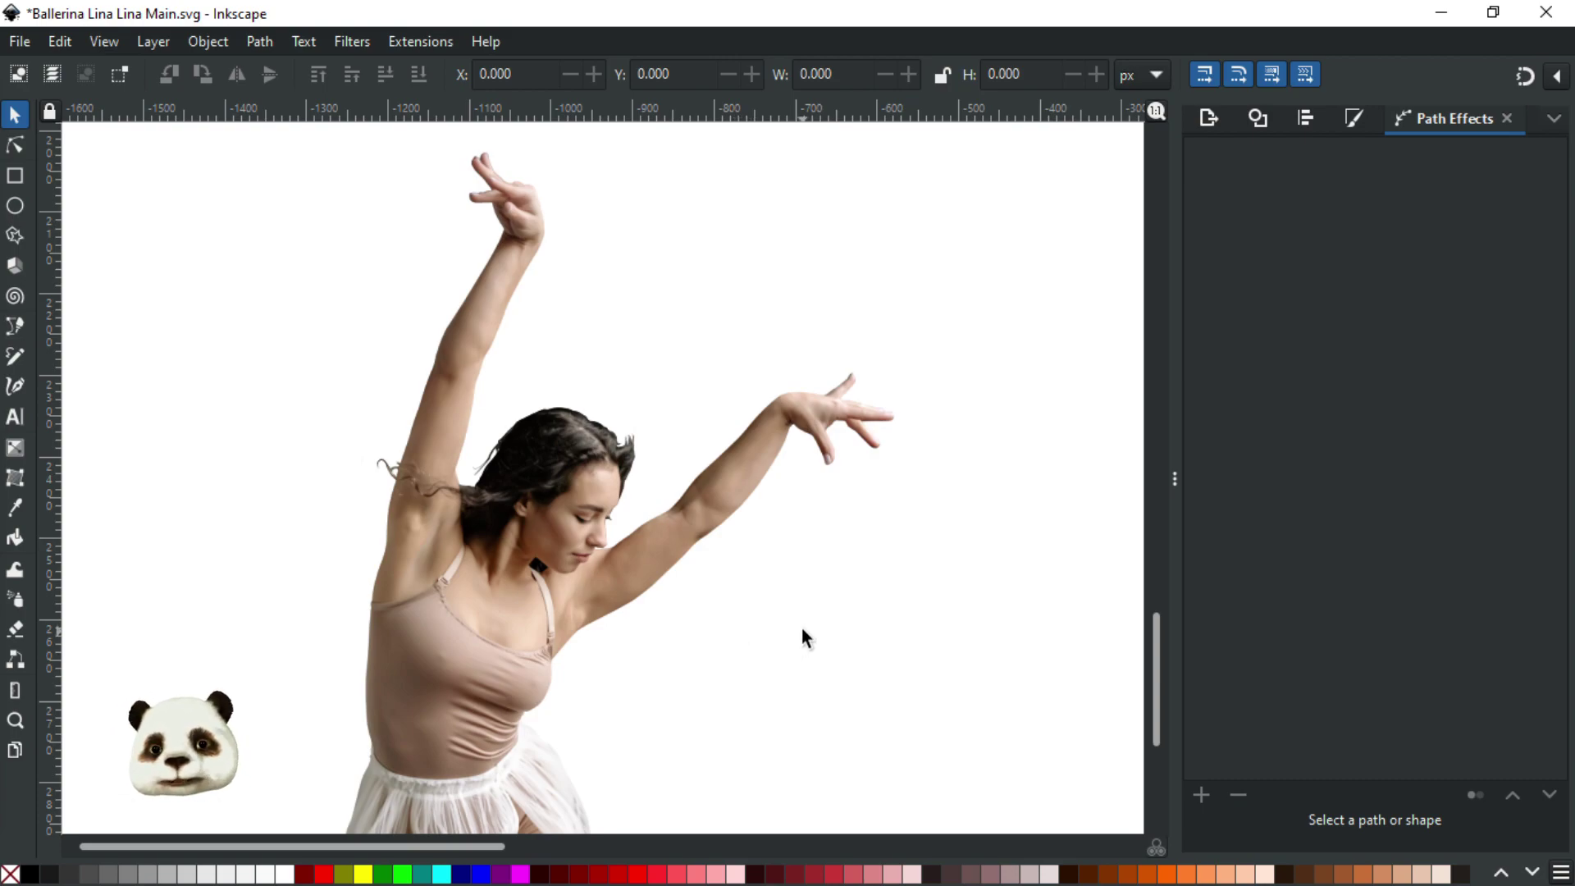
click(1545, 12)
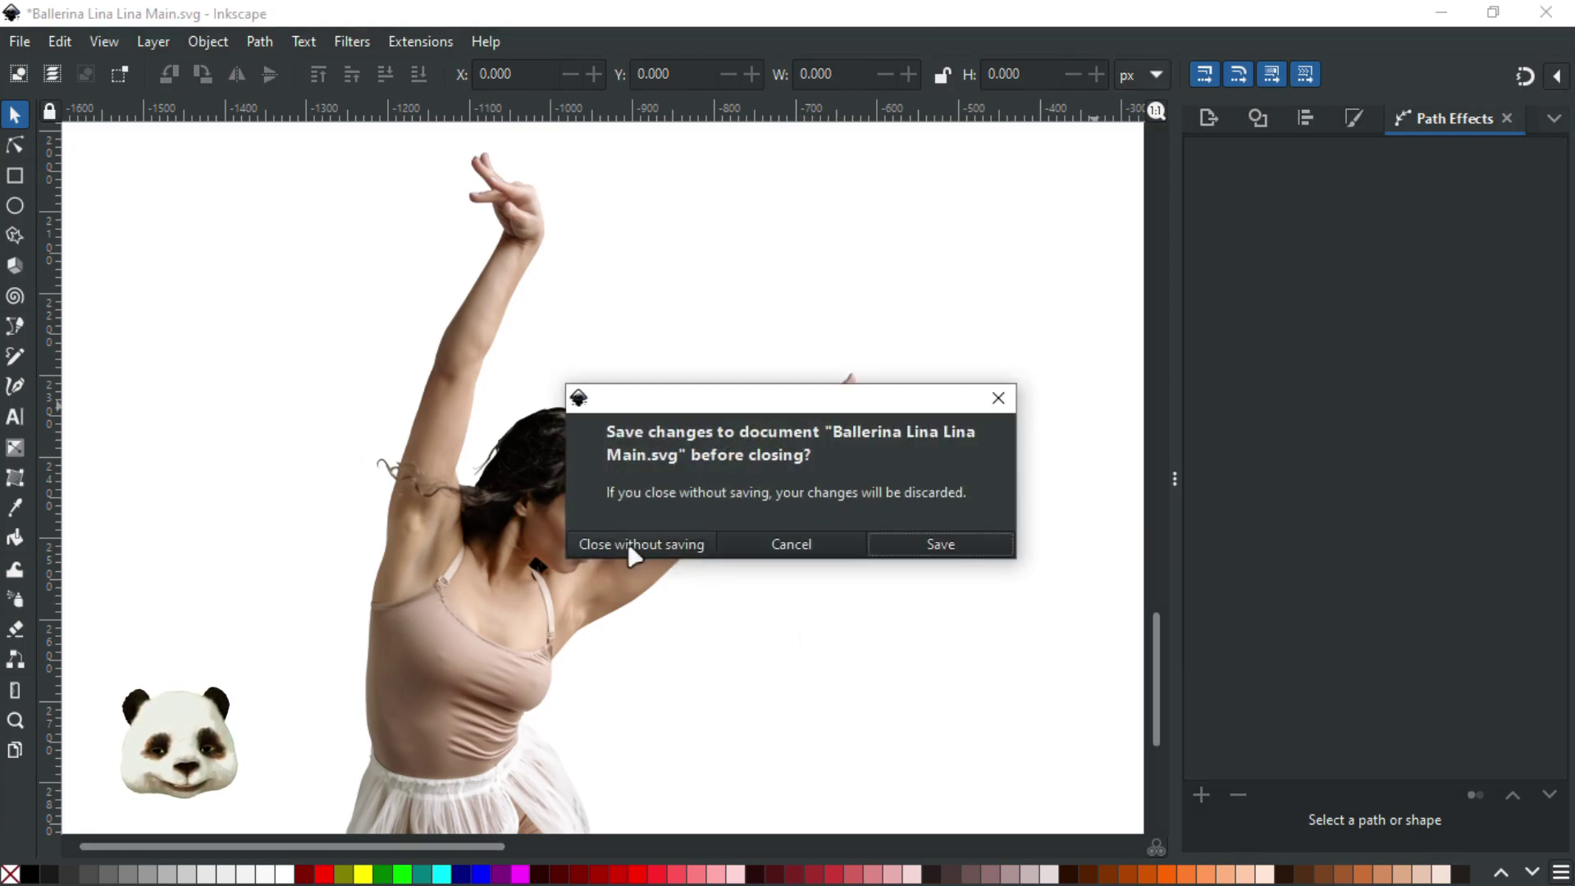
click(628, 543)
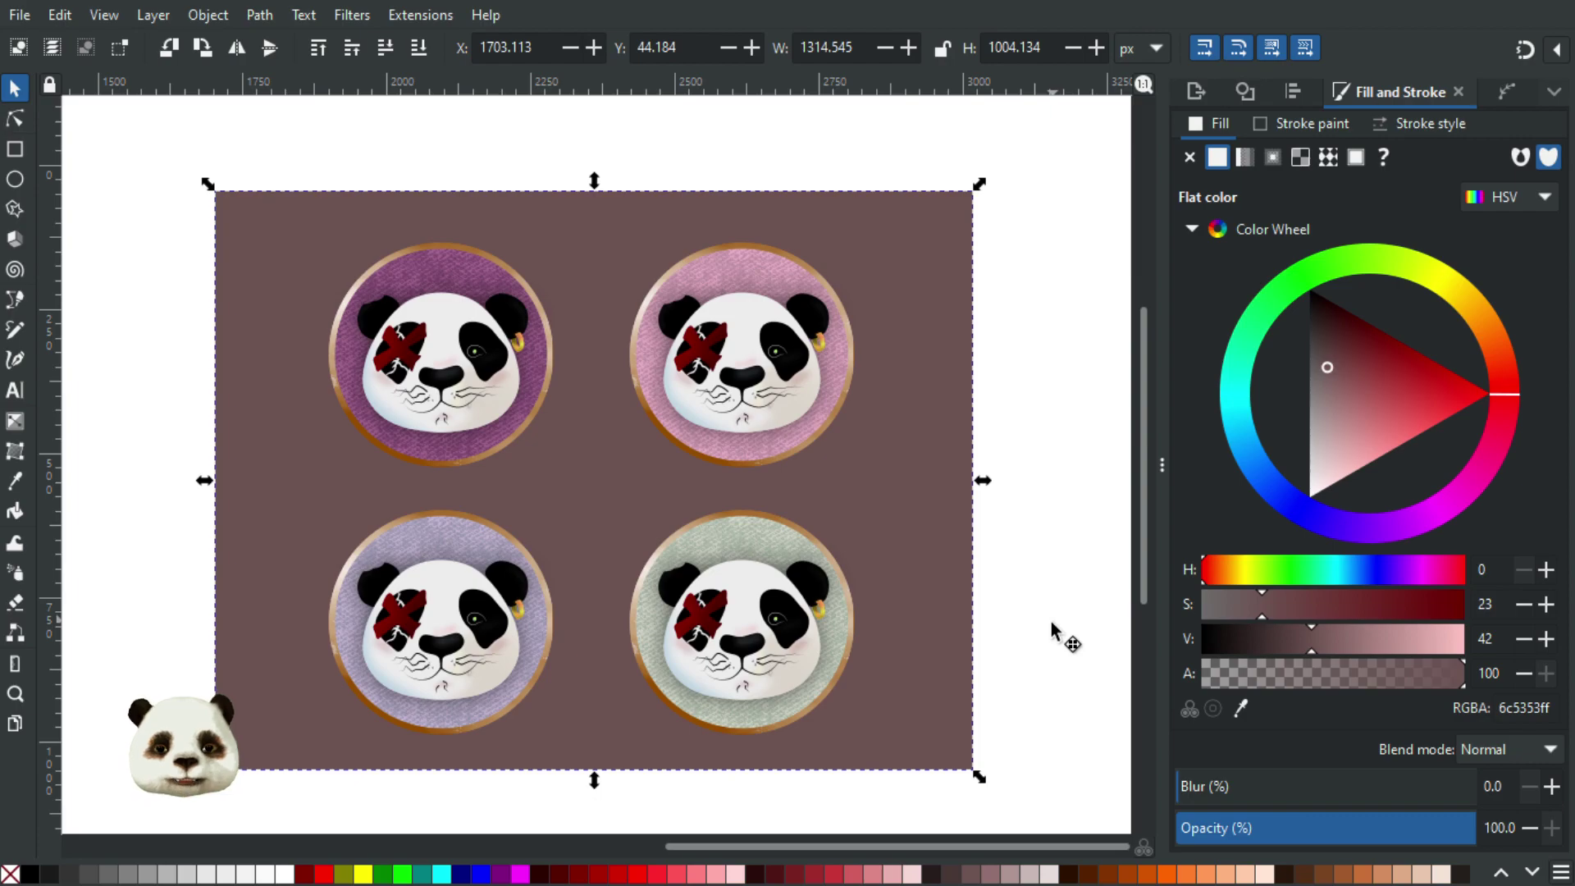
drag(1054, 562, 1076, 633)
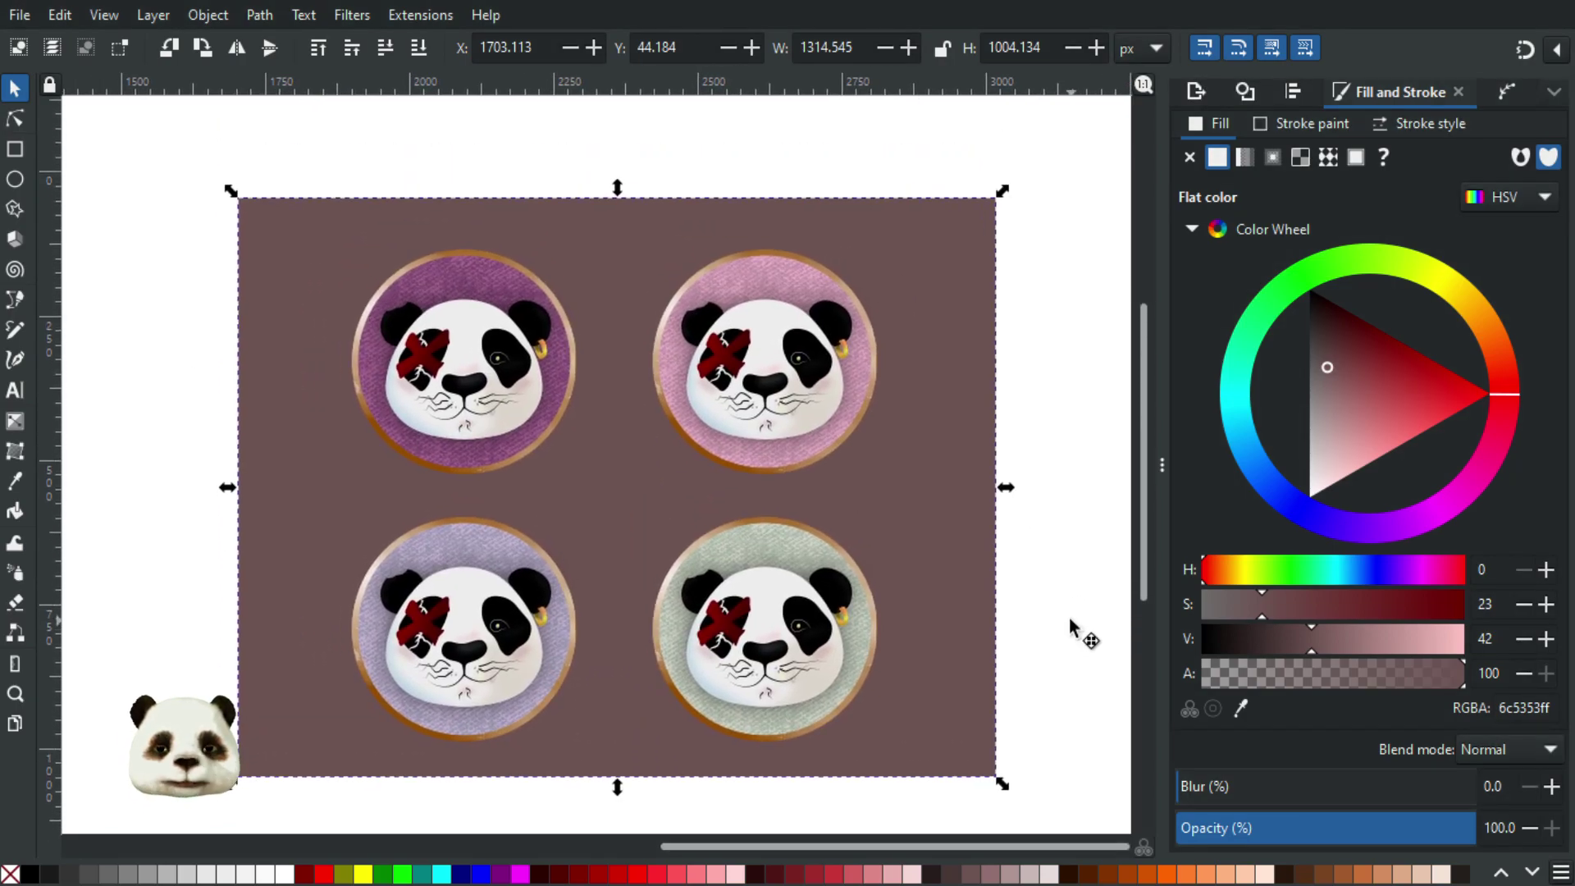